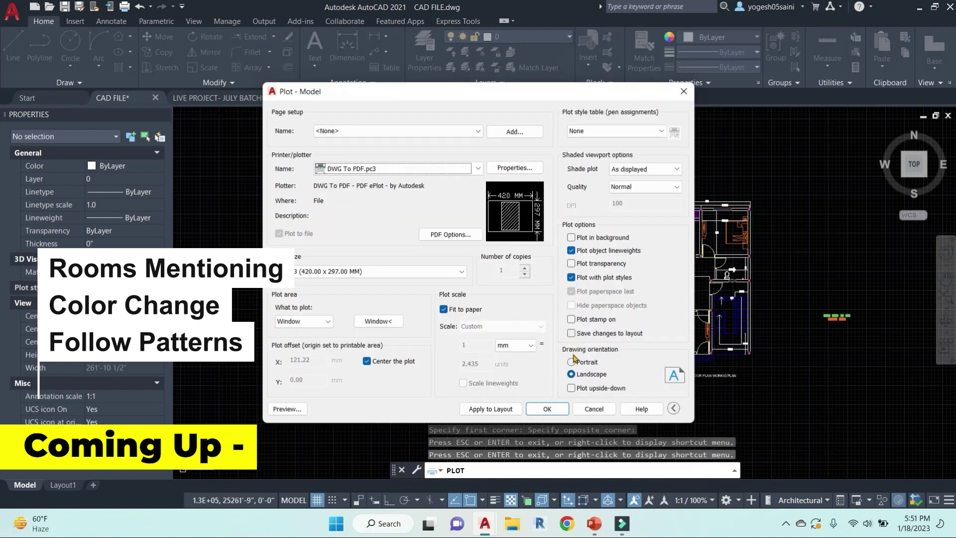
Step: Set the plot's drawing orientation to Portrait
left_click(572, 361)
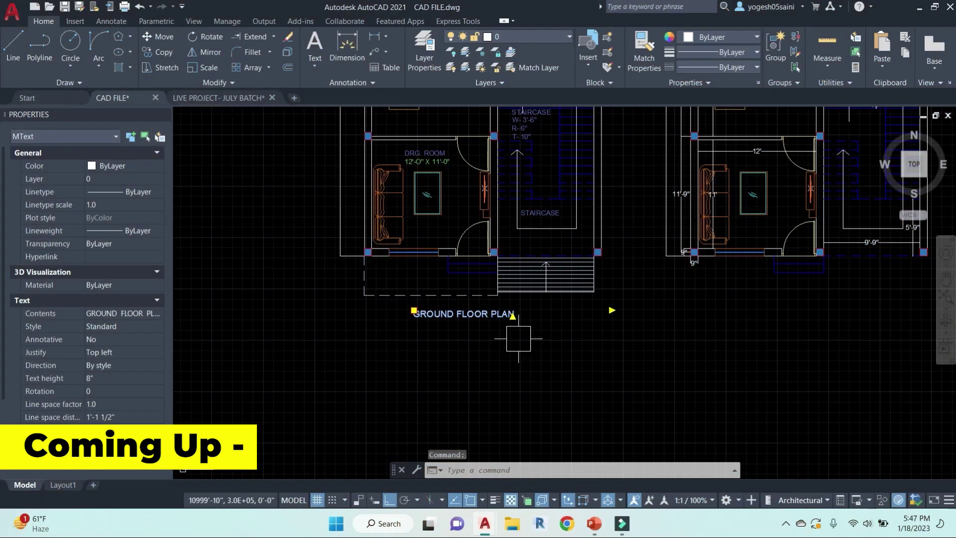
Step: Copy the GROUND FLOOR PLAN title from beneath the first plan to beneath the second plan
type("co")
key("Return")
left_click(516, 359)
left_click(861, 360)
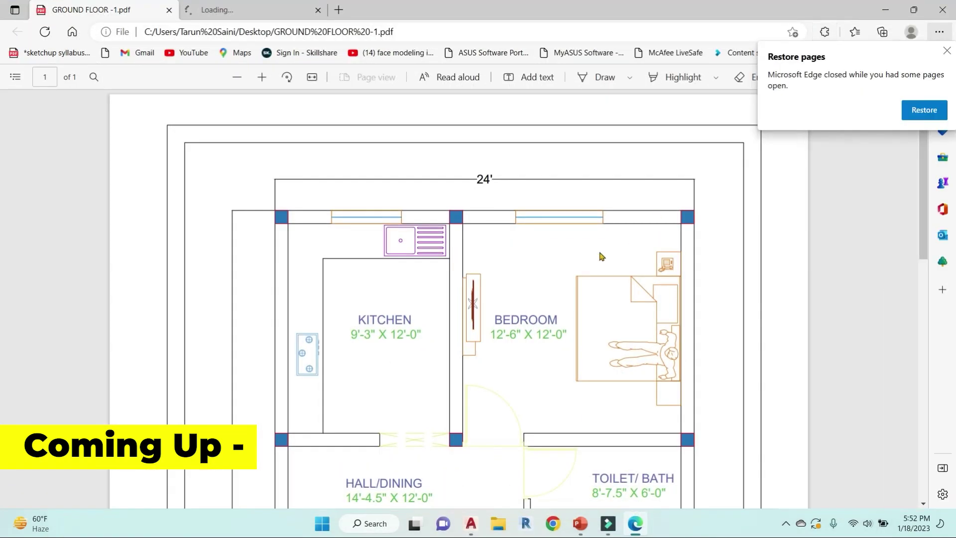
scroll(601, 255, "down", 5)
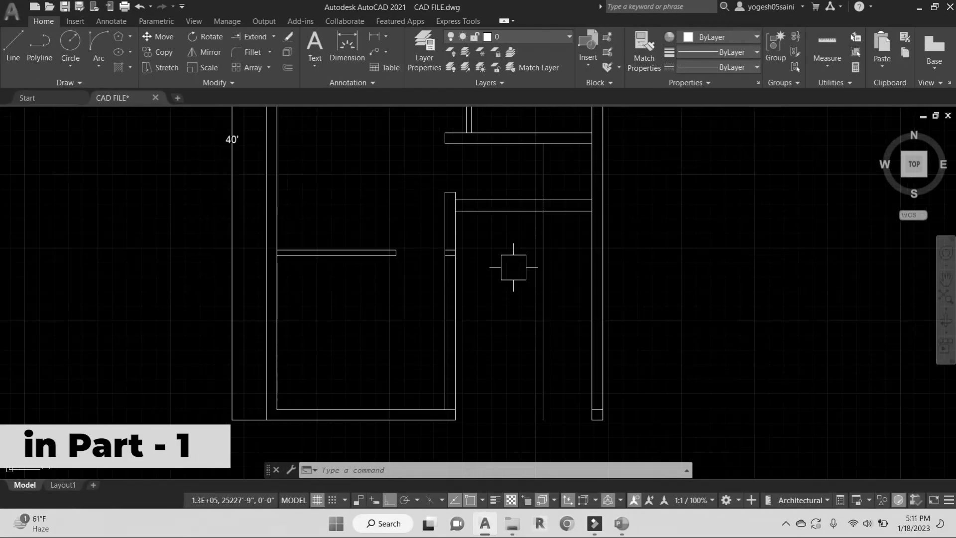
scroll(515, 215, "up", 5)
scroll(506, 242, "up", 2)
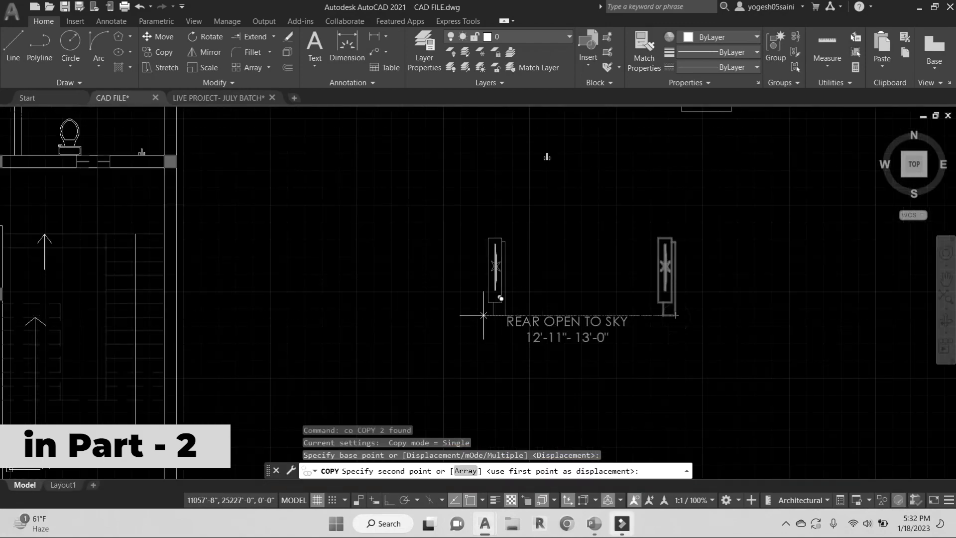
middle_click_drag(195, 373, 451, 253)
scroll(231, 306, "up", 2)
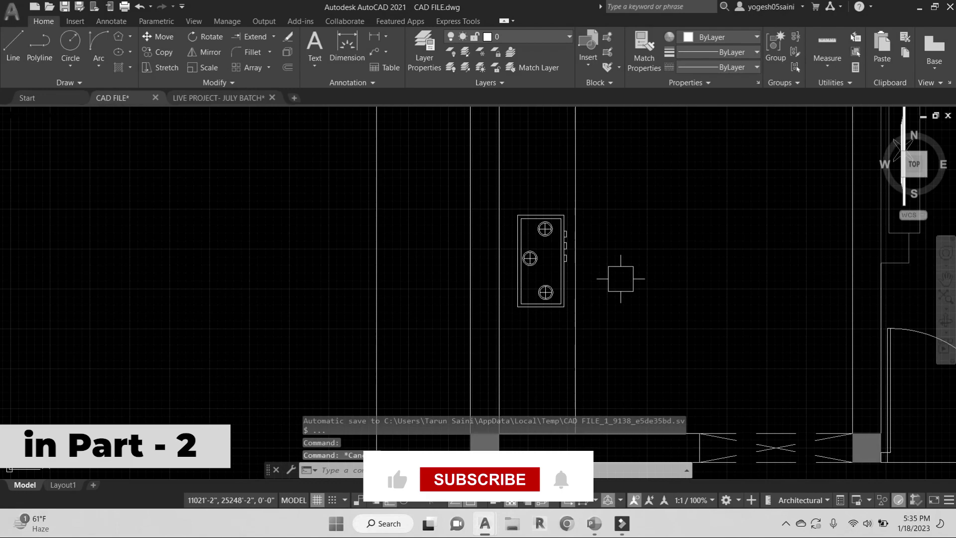
scroll(637, 287, "up", 2)
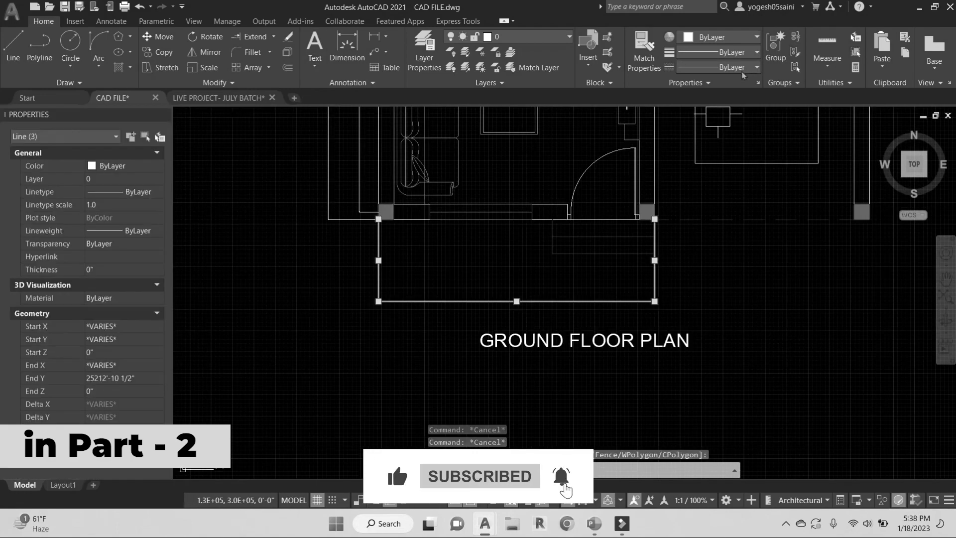
Step: Change the linetype of the three selected lines outlining the front area to HIDDEN
left_click(756, 67)
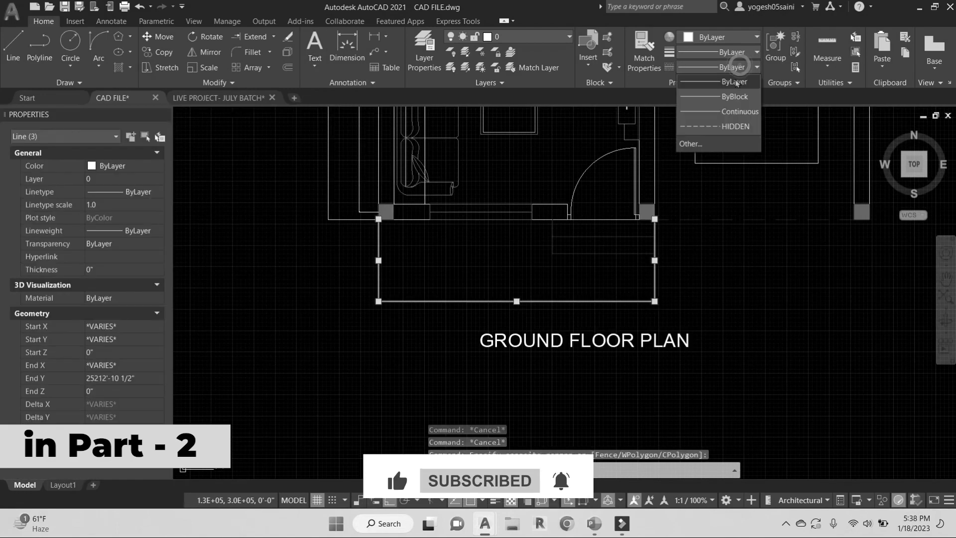
left_click(706, 127)
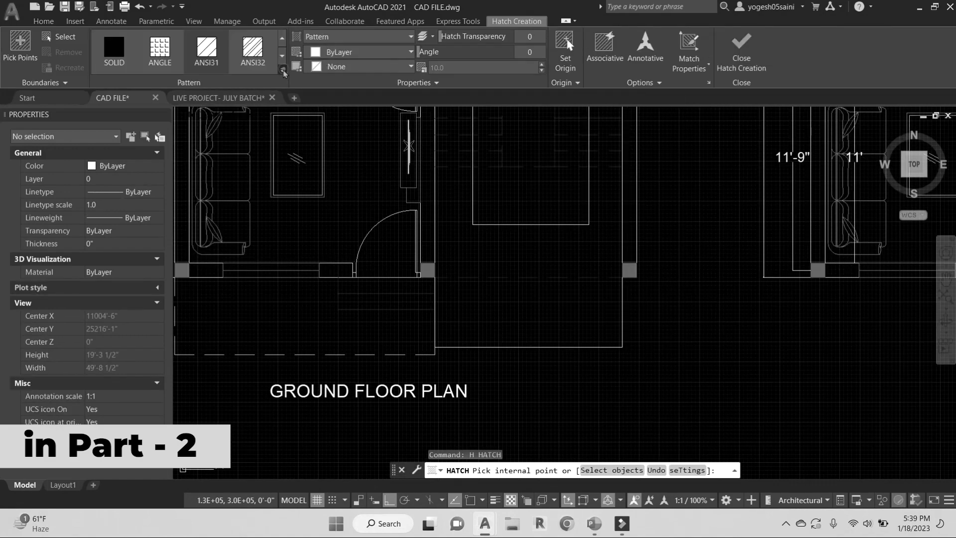
Step: Expand the list of available patterns for the new hatch
left_click(283, 71)
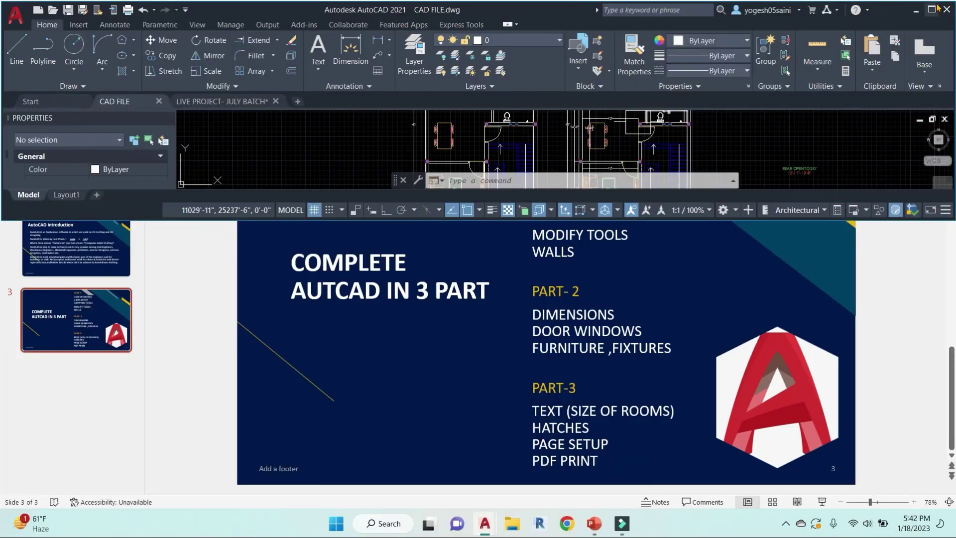
Step: Switch to the maximized AutoCAD drawing and examine both floor plans and the ground floor title
left_click(931, 9)
scroll(565, 323, "down", 2)
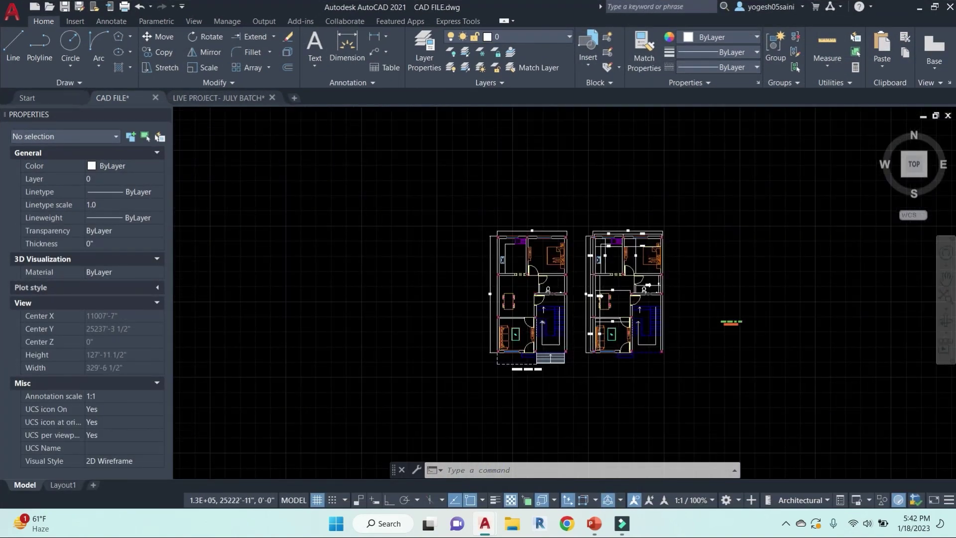
scroll(549, 324, "up", 3)
scroll(547, 271, "up", 1)
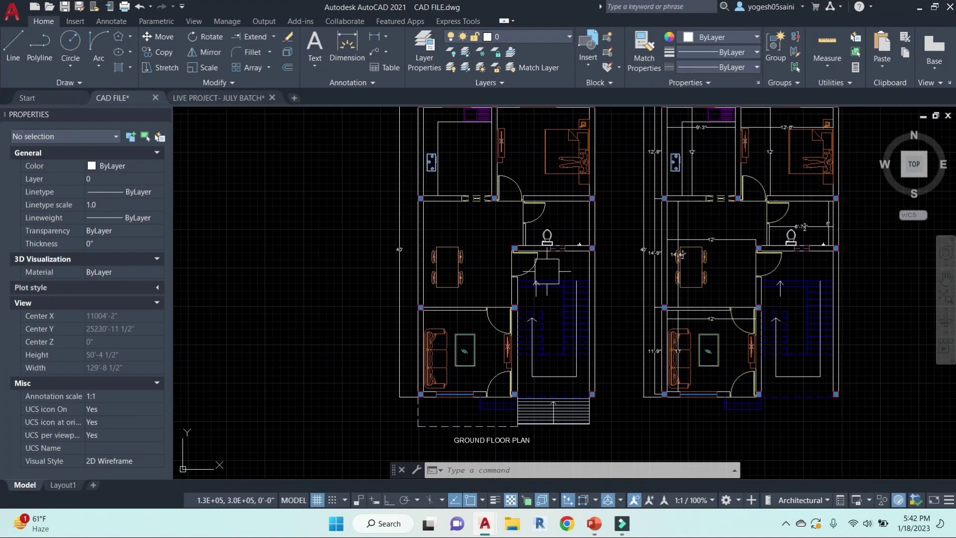
middle_click_drag(585, 274, 533, 267)
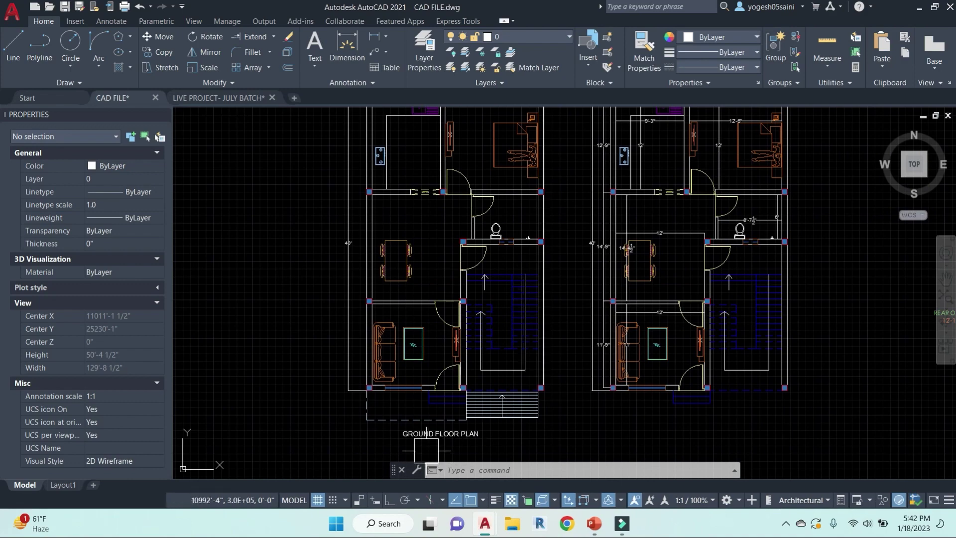
scroll(426, 443, "up", 3)
scroll(484, 401, "down", 1)
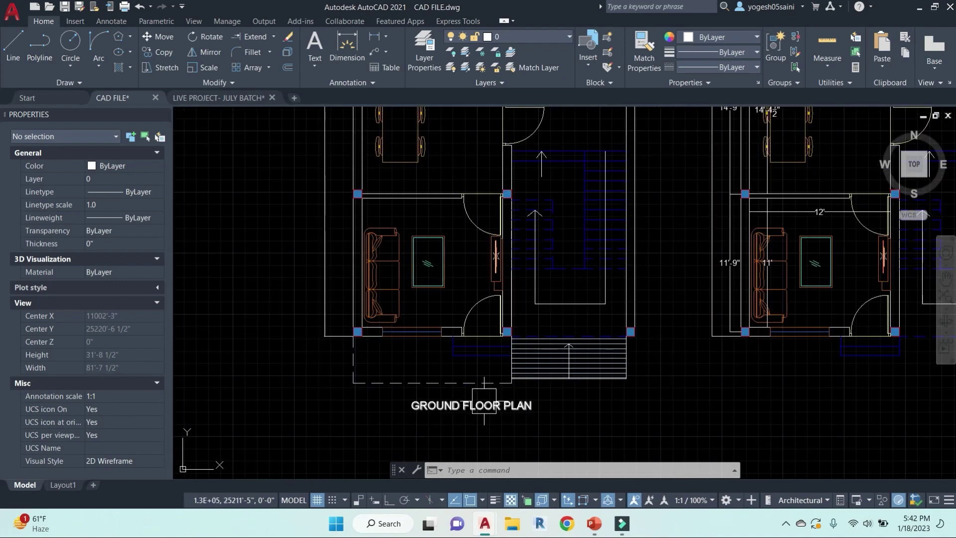
scroll(498, 413, "down", 2)
scroll(626, 327, "up", 1)
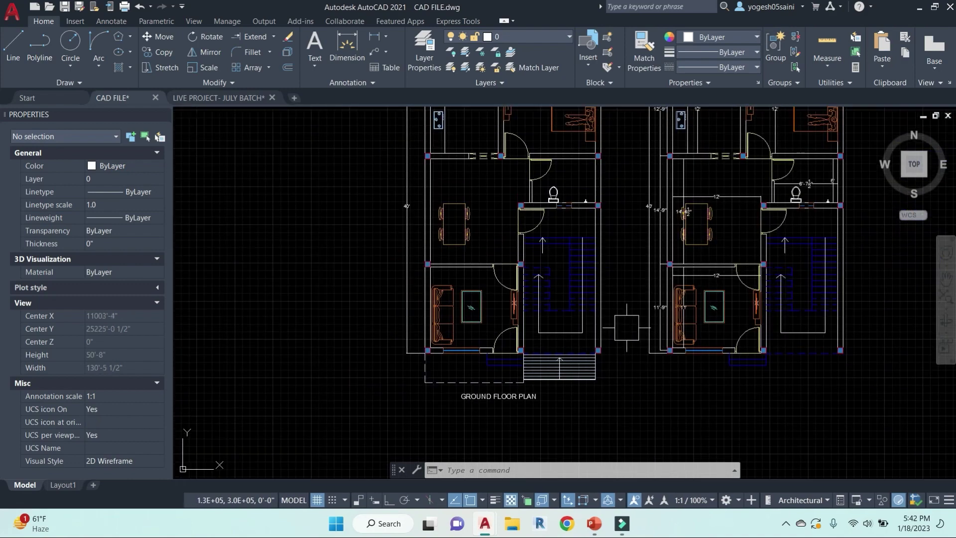
Step: Copy the GROUND FLOOR PLAN title text up into the kitchen of the first plan
left_click(498, 396)
type("co")
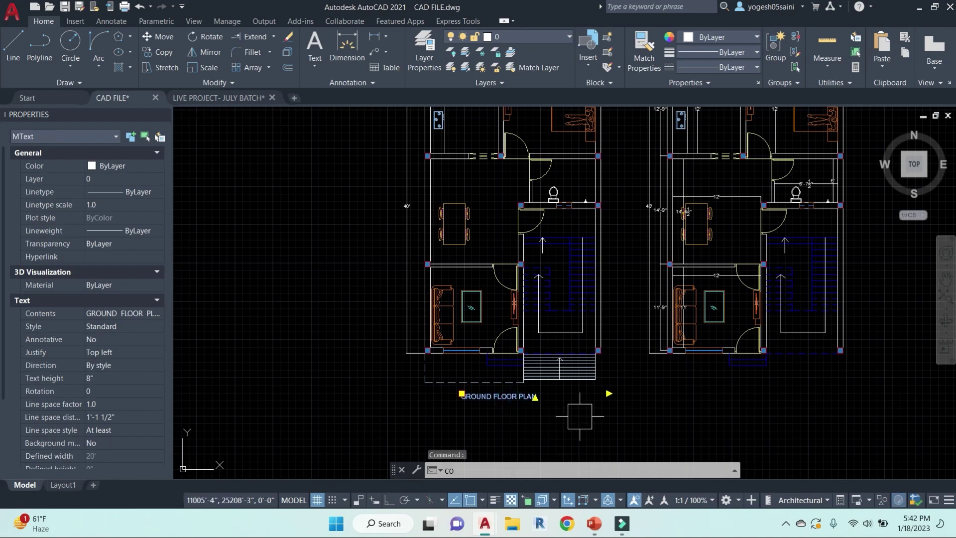
key("Return")
left_click(583, 413)
scroll(577, 246, "up", 3)
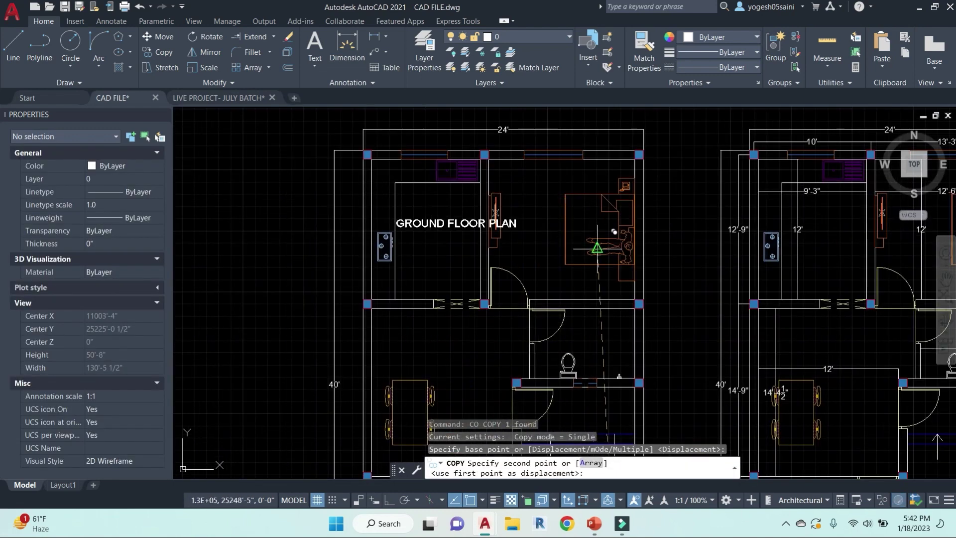
key("Escape")
key("Escape")
Step: Set the text height of the copied title in the kitchen to 6"
left_click(441, 223)
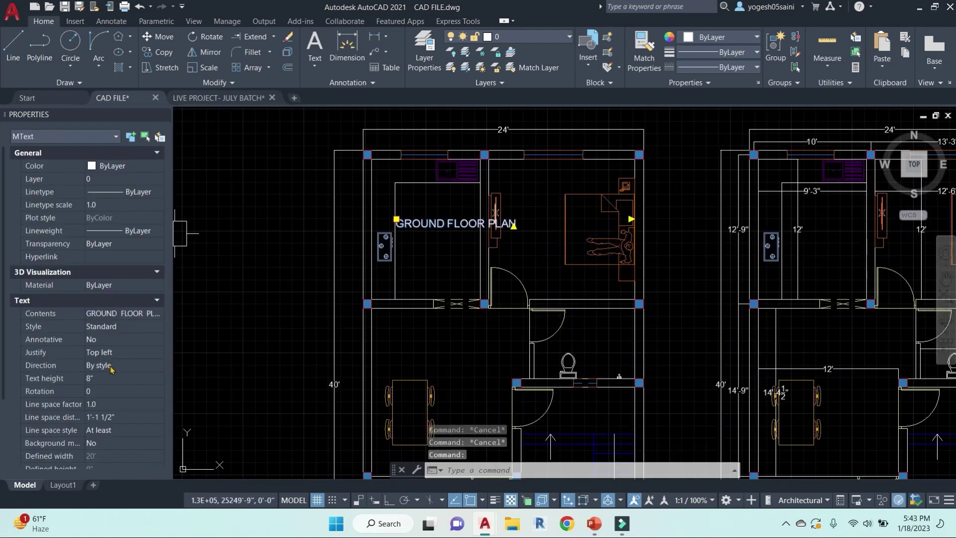
left_click(108, 377)
key("Tab")
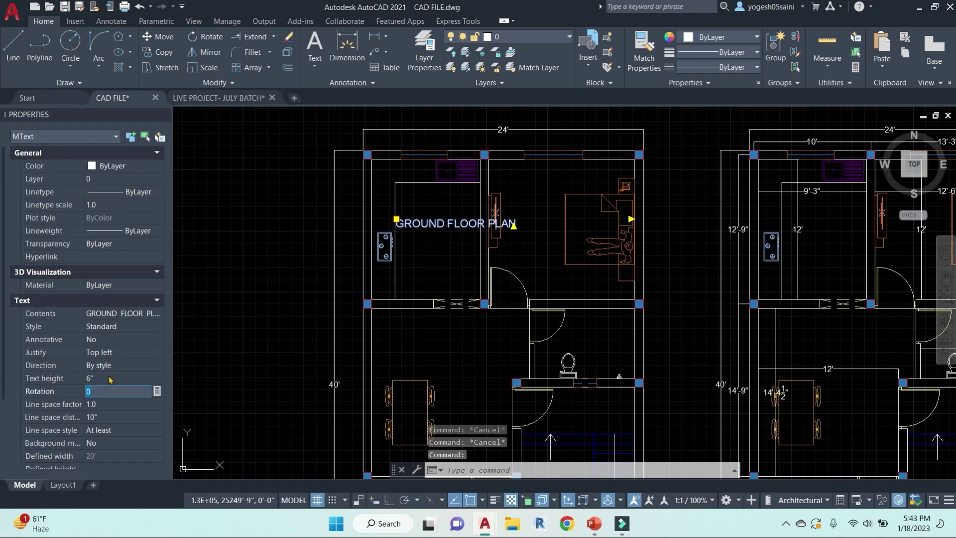
Step: Narrow the copied text's frame to about 6'-10 1/2" and replace its wording with KITCHEN
scroll(488, 240, "up", 3)
double_click(456, 215)
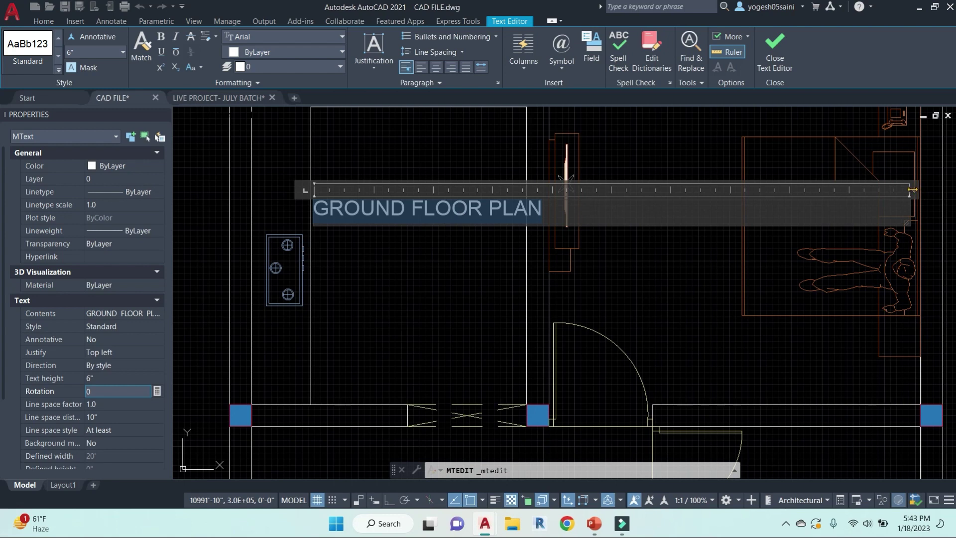
left_click_drag(913, 190, 520, 202)
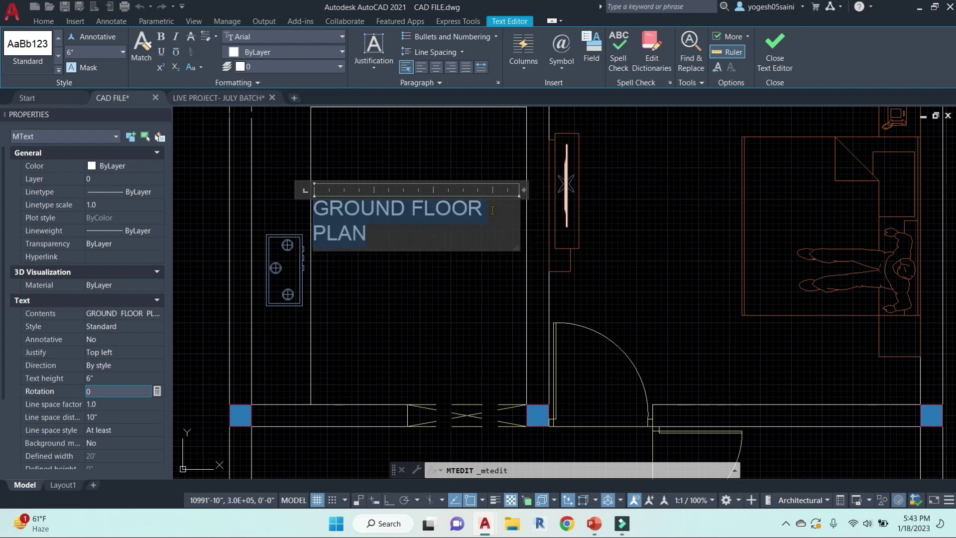
type("KITCHEN")
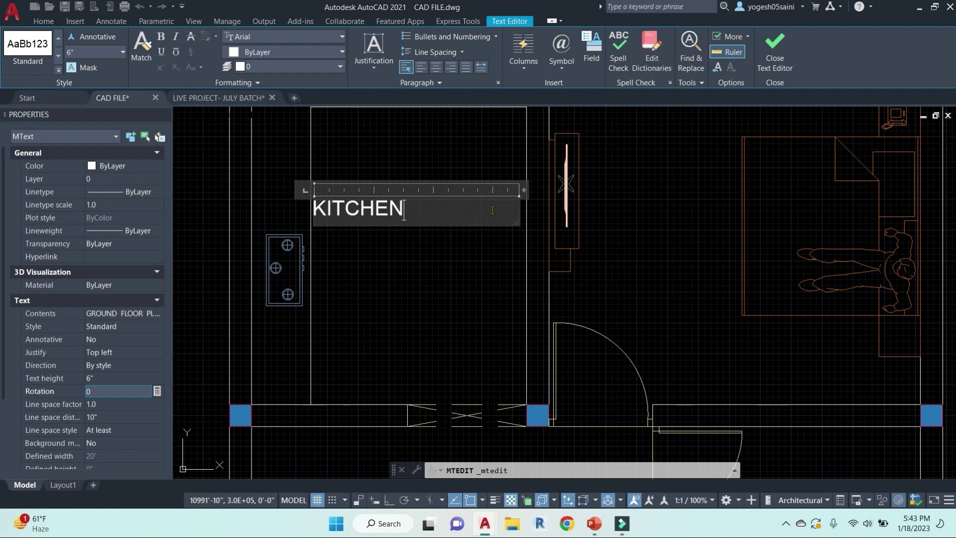
Step: Add the room size 9'-3" X 12'-0" as a second line under KITCHEN and finish editing the text
scroll(487, 213, "down", 6)
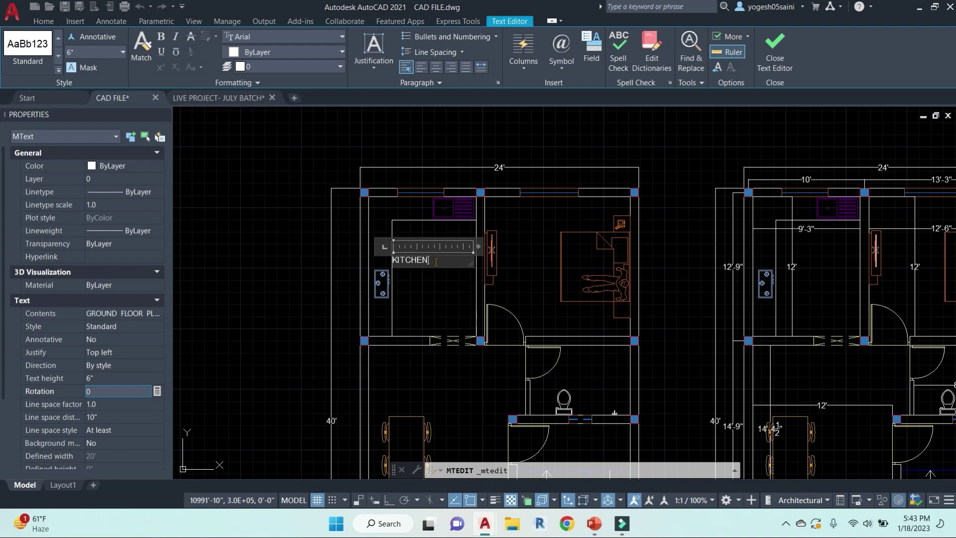
key("Return")
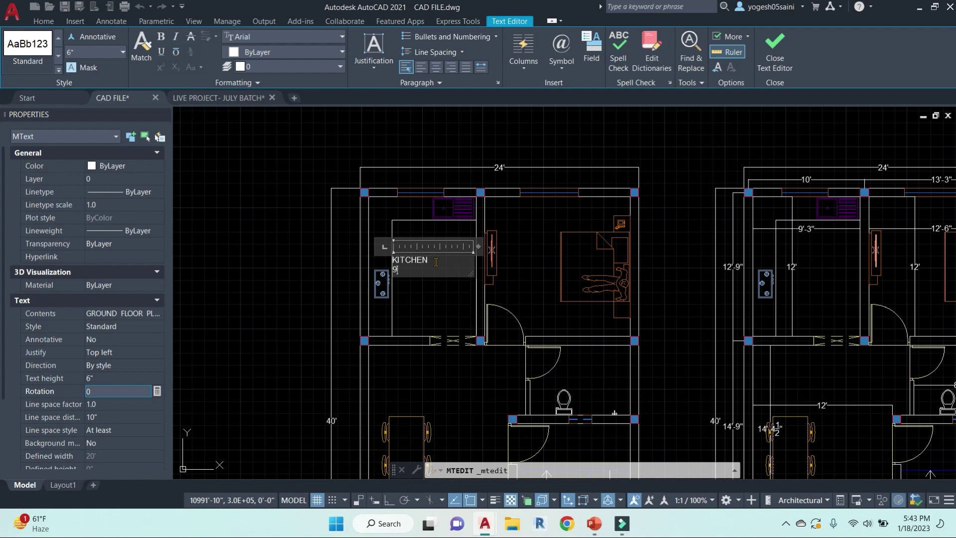
type("9'")
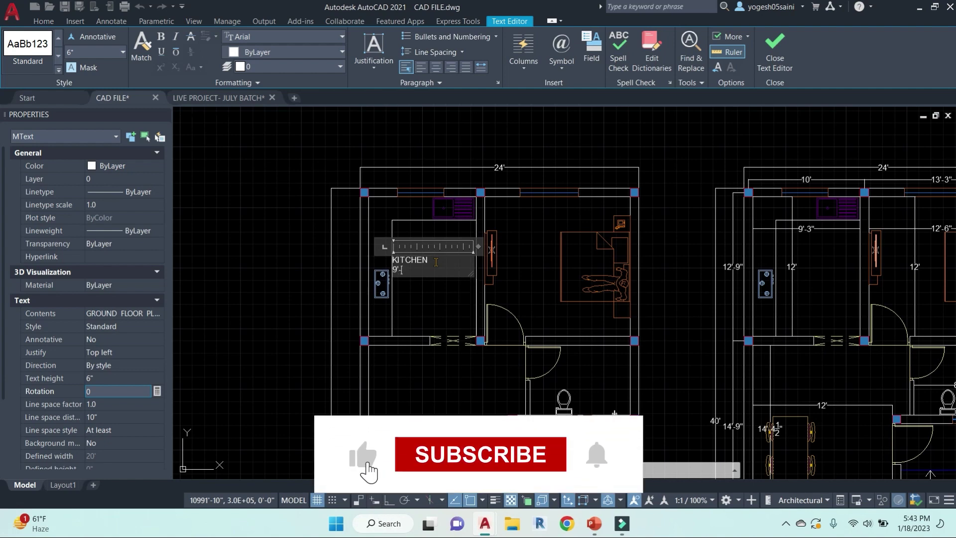
type("-3\" X 12'-0")
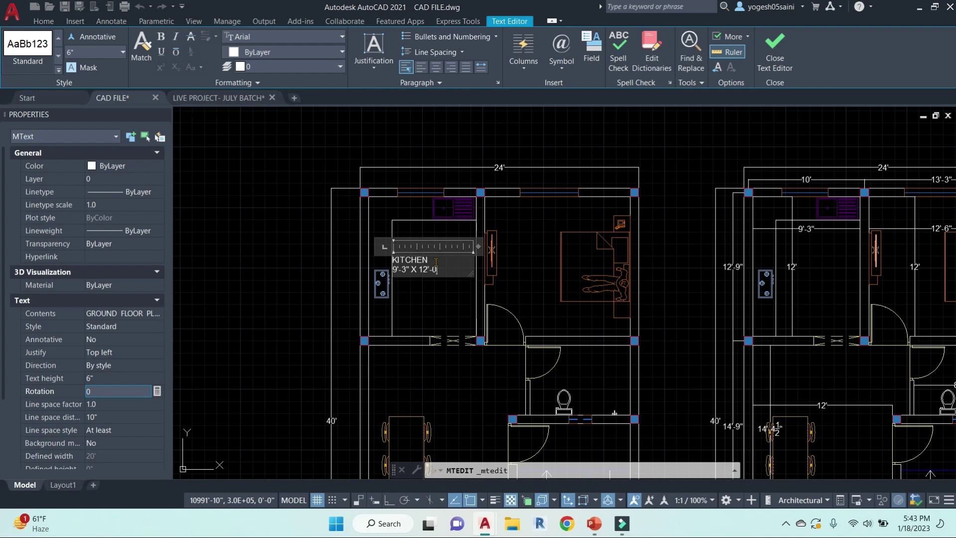
left_click(420, 314)
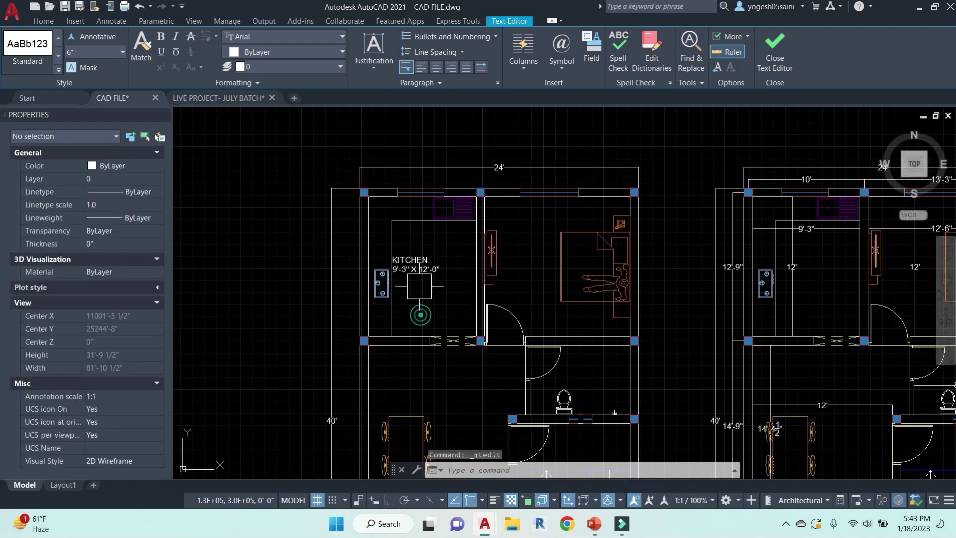
key("Escape")
key("Escape")
Step: Move the kitchen label sideways so it sits centrally in the room's open floor area
scroll(420, 278, "up", 4)
left_click(424, 241)
type("m")
key("space")
left_click(409, 296)
left_click(454, 299)
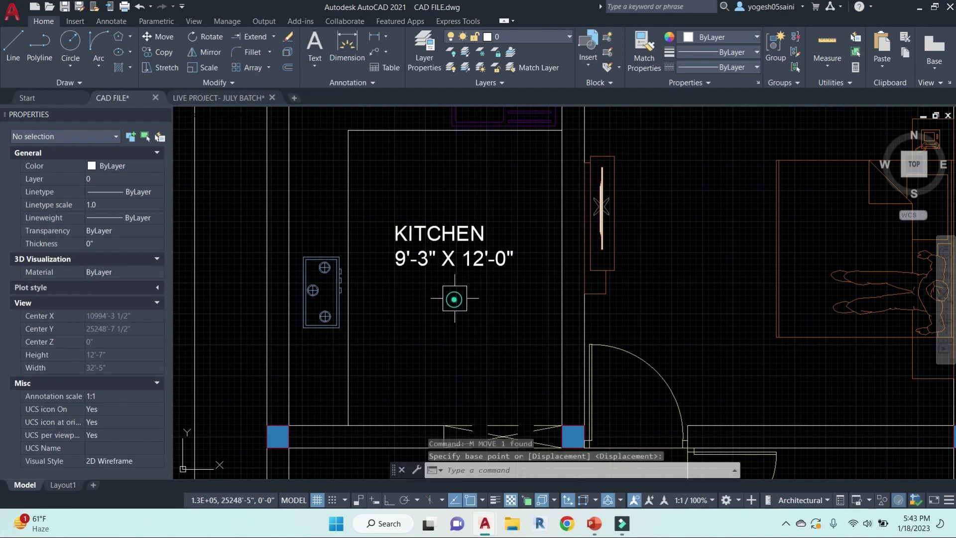
Step: Indent the word KITCHEN to centre it above the size line and colour it 94,103,175
double_click(401, 234)
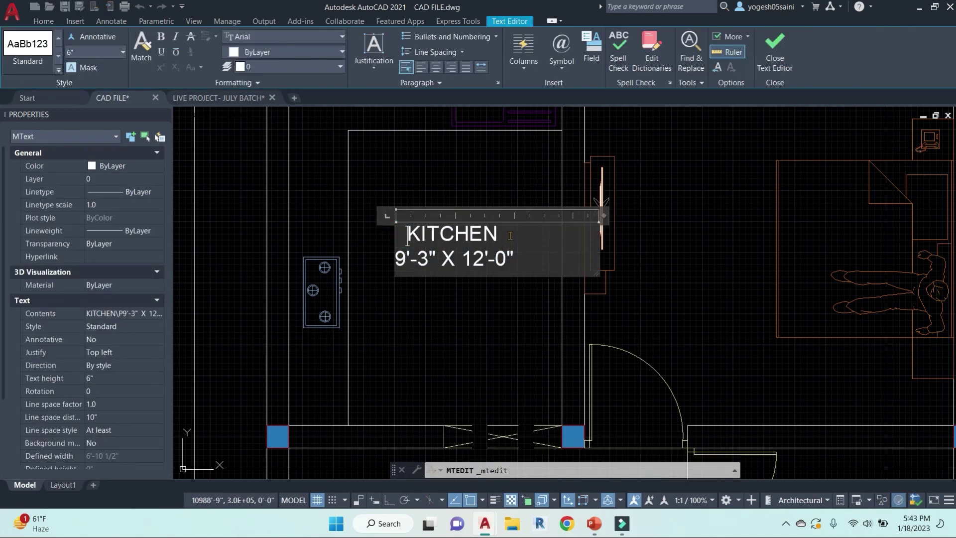
left_click_drag(510, 236, 386, 236)
left_click(333, 52)
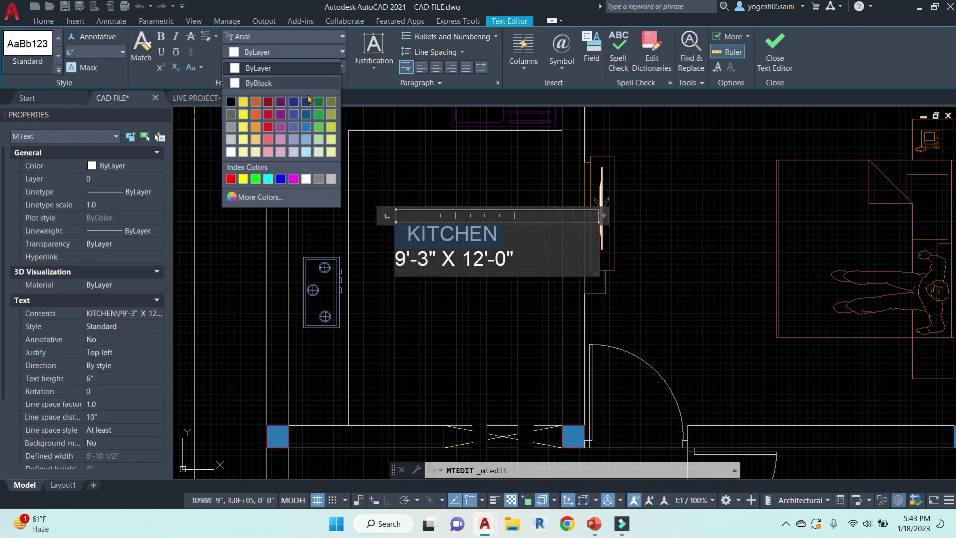
left_click(296, 126)
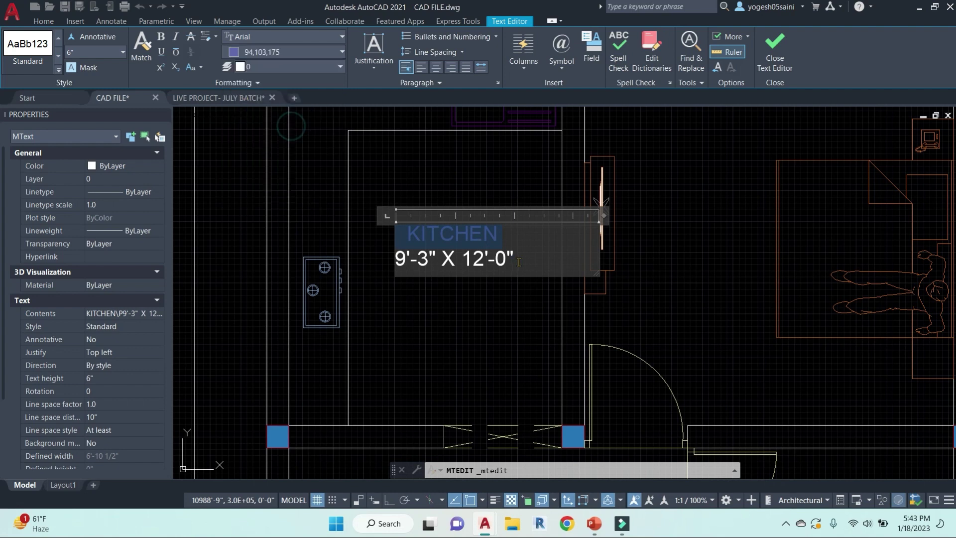
Step: Colour the 9'-3" X 12'-0" size line green 88,186,72 and finish editing the kitchen label
left_click_drag(521, 260, 362, 265)
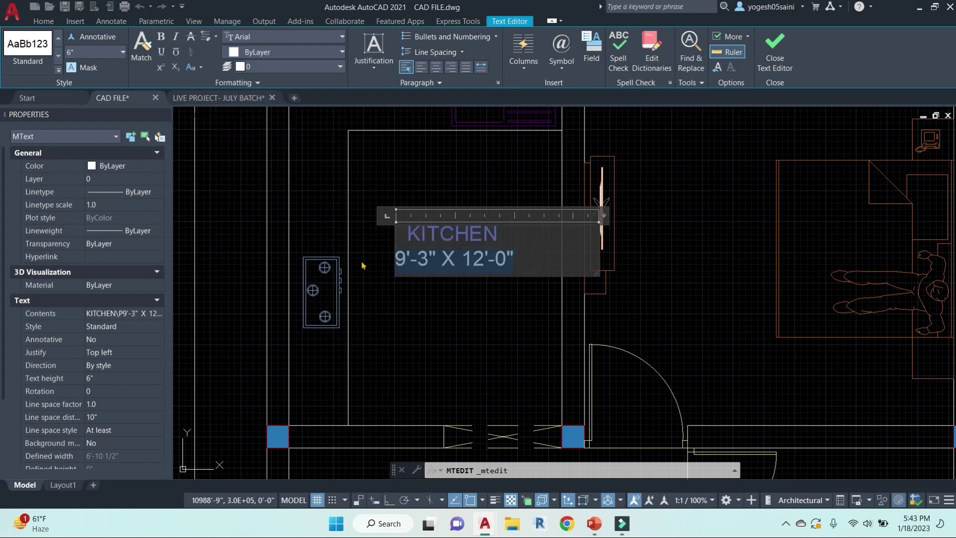
left_click(340, 67)
left_click(333, 52)
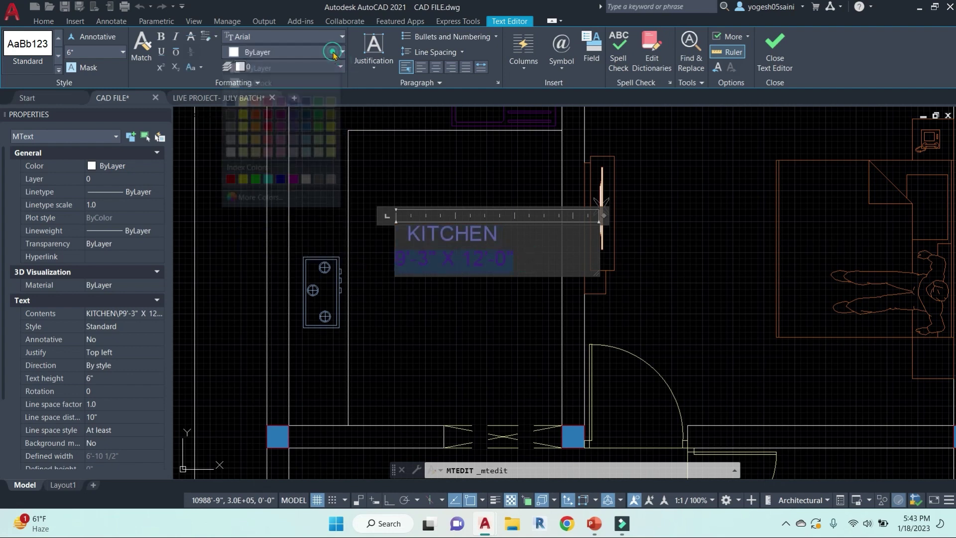
left_click(334, 52)
left_click(293, 127)
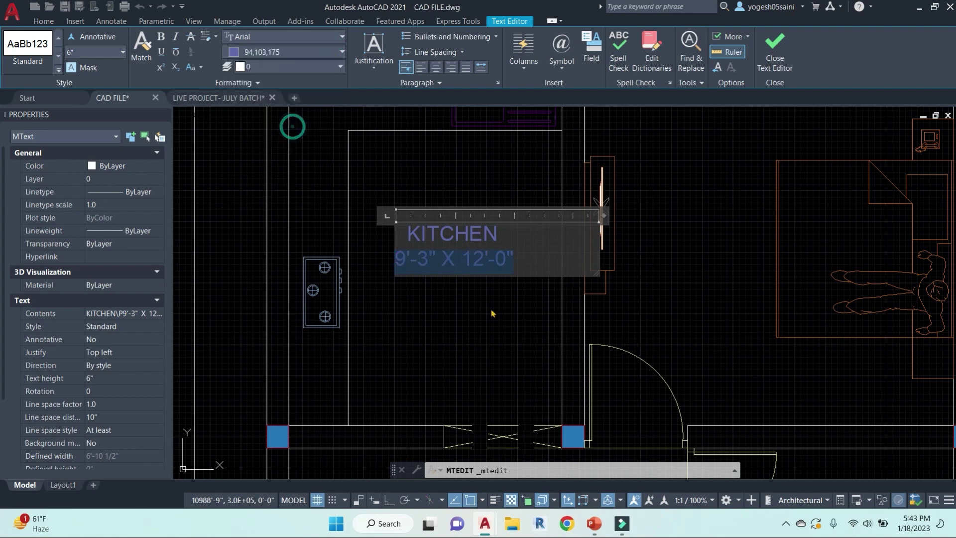
left_click(342, 52)
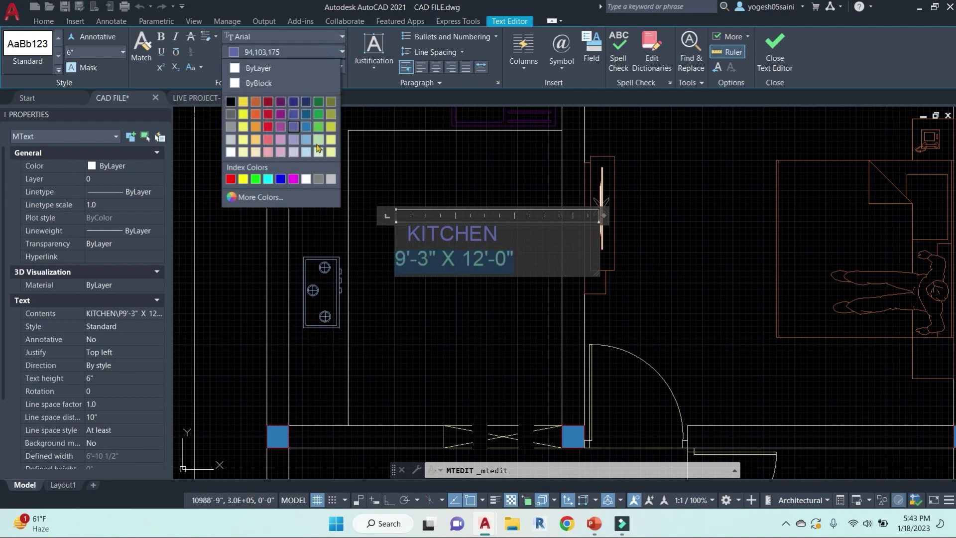
left_click(316, 134)
left_click(455, 294)
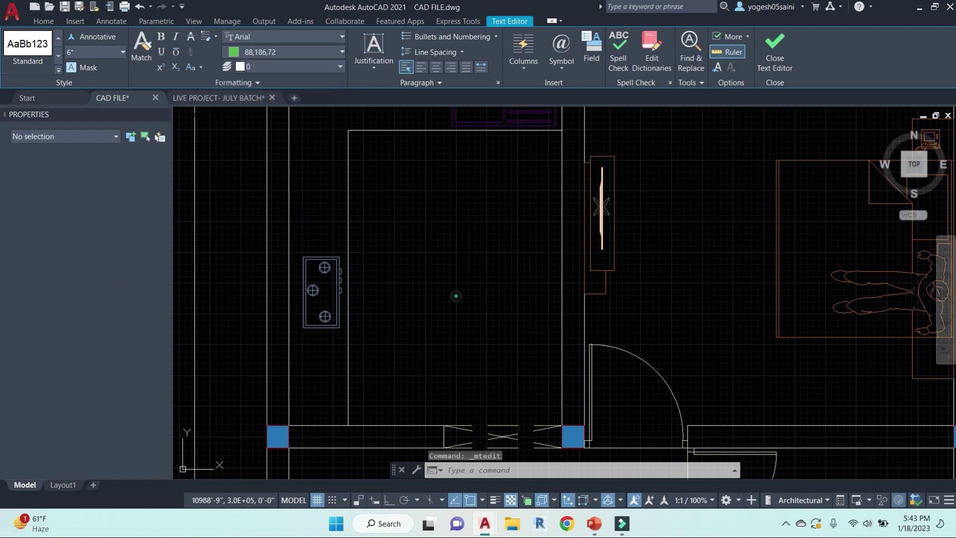
Step: Copy the kitchen label horizontally into the open area of the adjoining room beside the bed
key("Escape")
key("Escape")
scroll(448, 259, "down", 2)
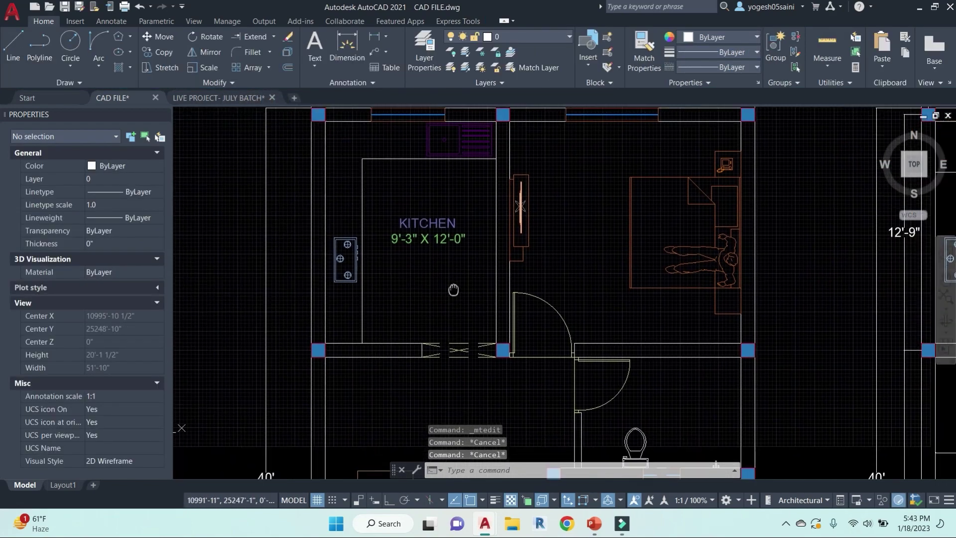
left_click(435, 230)
type("co")
key("Return")
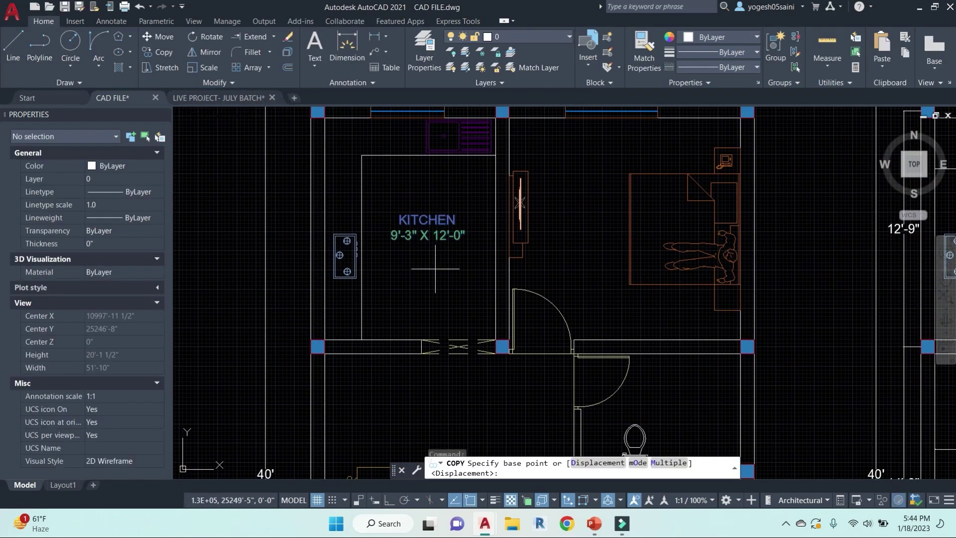
left_click(423, 271)
key("F8")
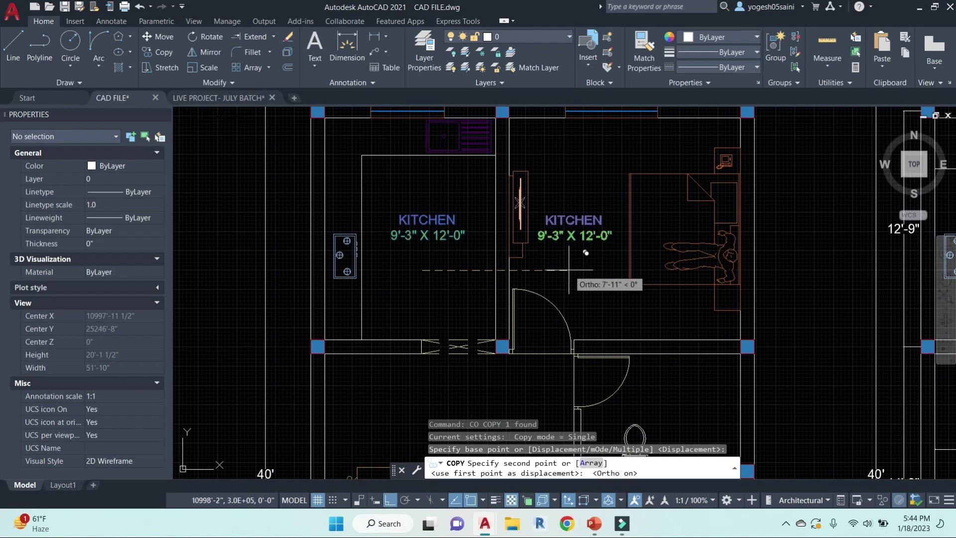
left_click(572, 268)
Step: Change the copied label to read BEDROOM with the size 12'-6" X 12'-0" and finish editing the text
scroll(572, 268, "up", 2)
double_click(572, 214)
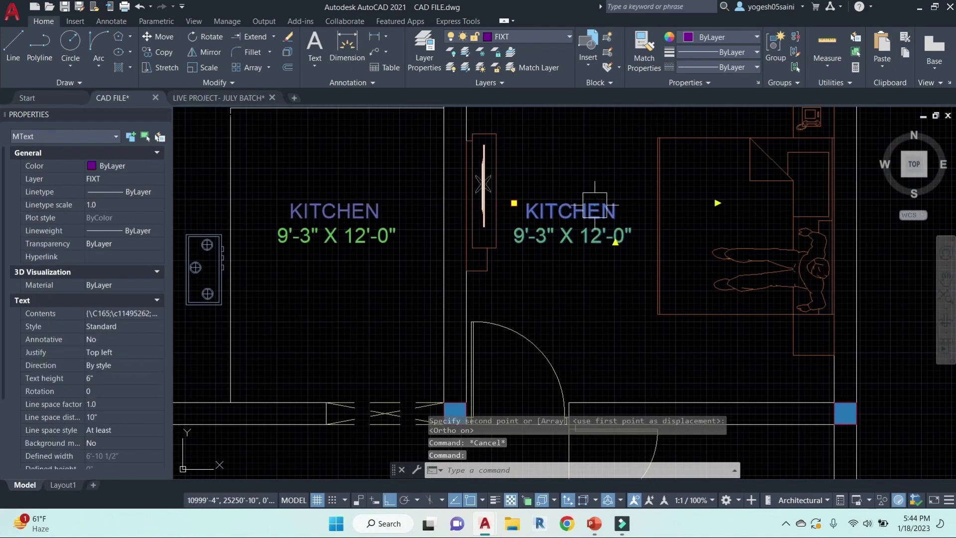
left_click_drag(616, 209, 523, 217)
type("B")
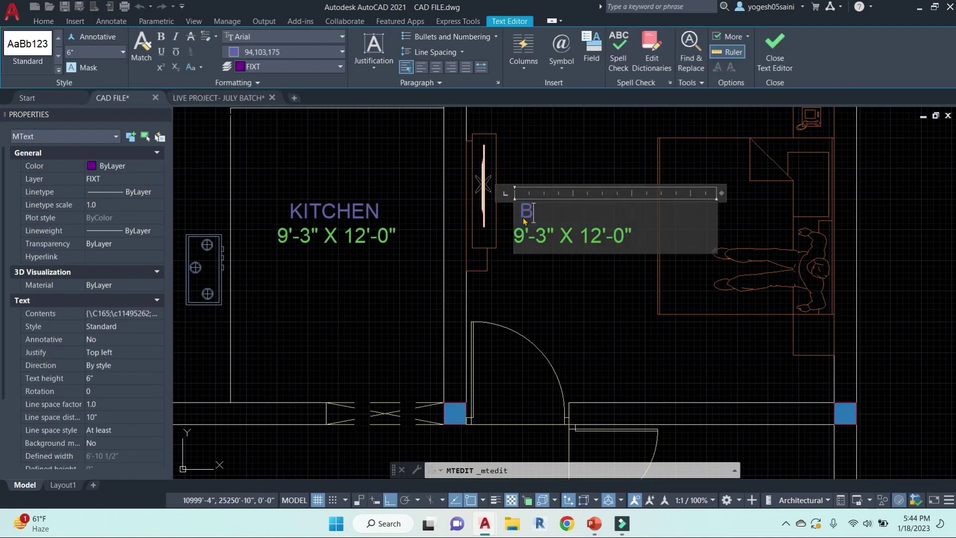
type("EDROOM")
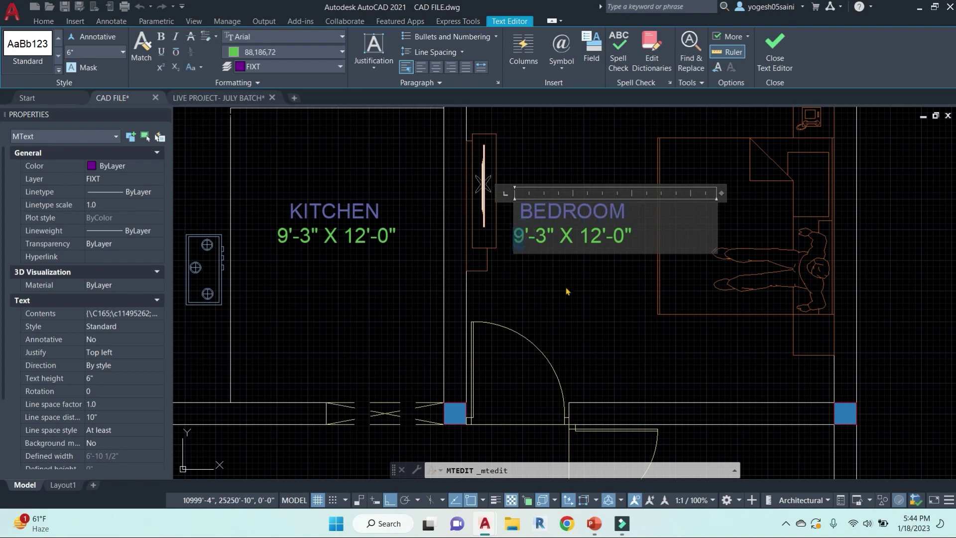
scroll(566, 289, "down", 2)
middle_click_drag(862, 259, 751, 243)
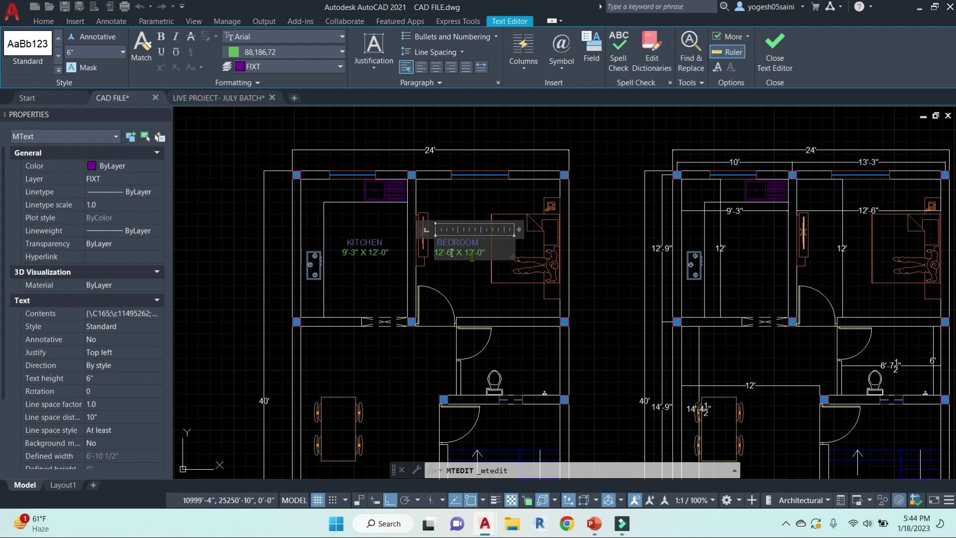
left_click(476, 283)
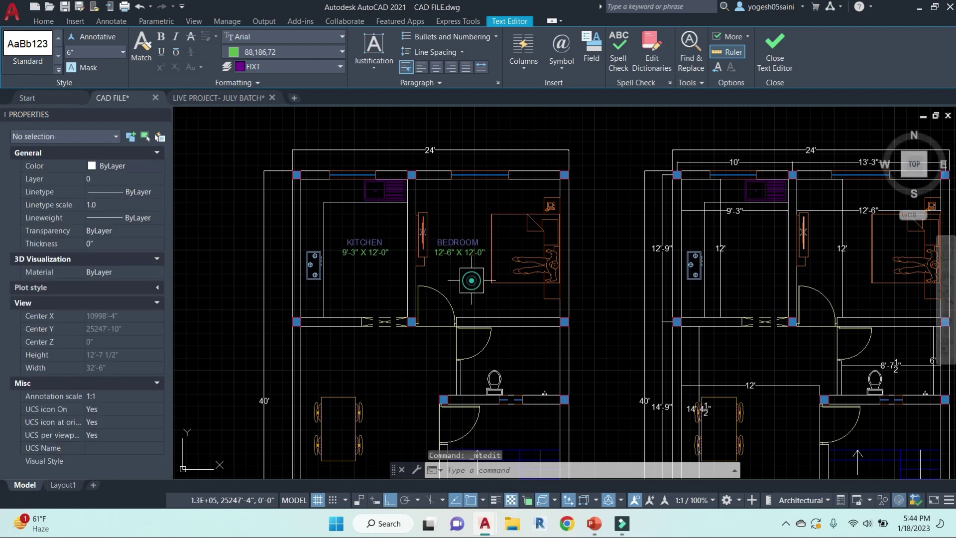
Step: Copy the bedroom label with Ortho off into the small room with the toilet fixture below the bedroom
left_click(453, 249)
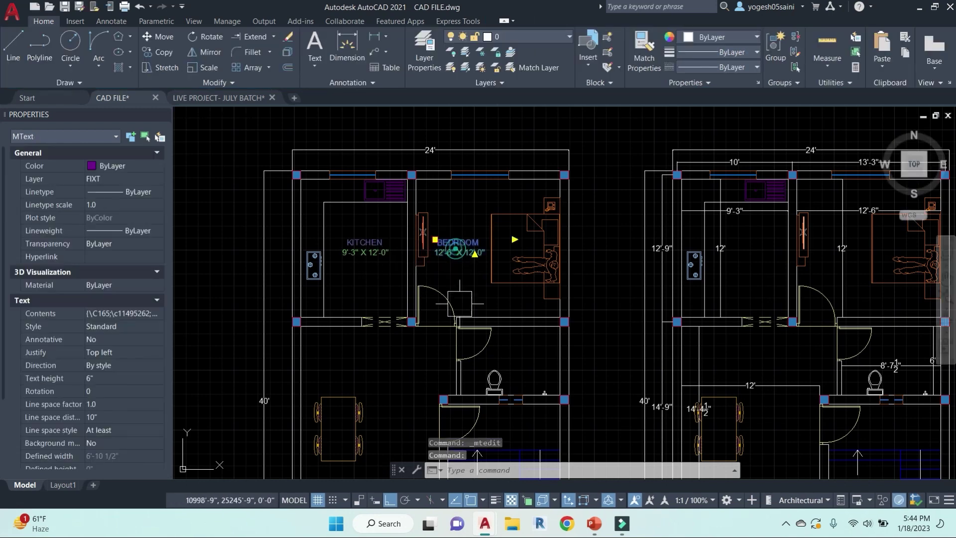
type("co")
key("Return")
left_click(502, 289)
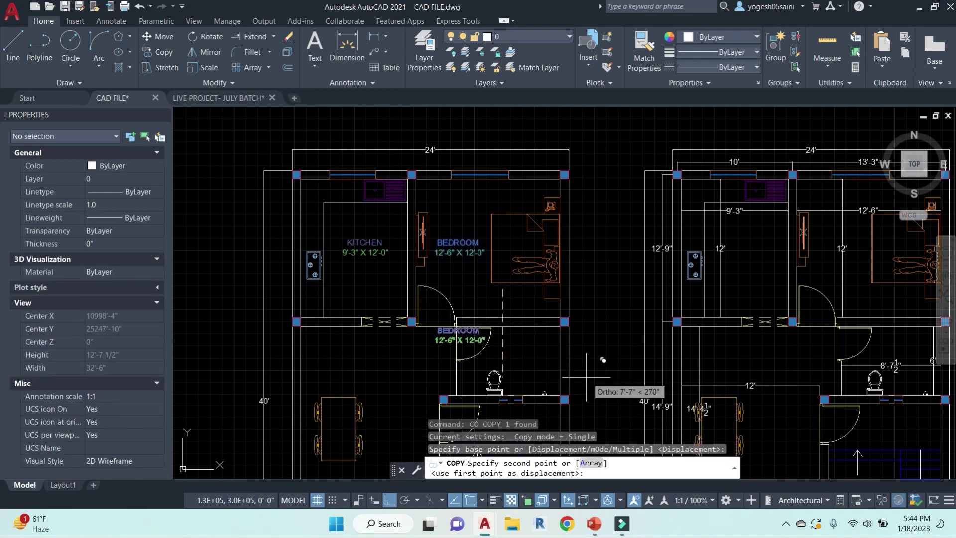
key("F8")
left_click(556, 389)
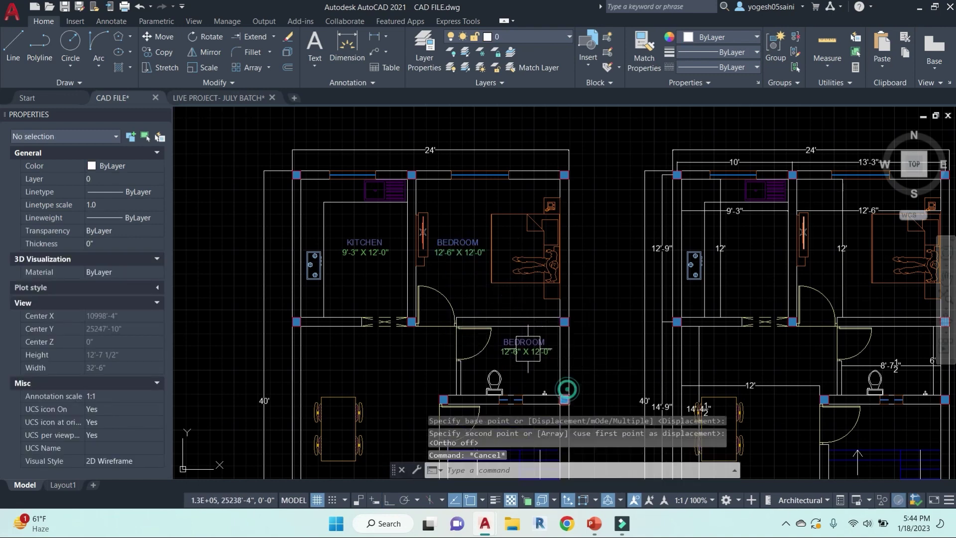
Step: Replace the room name in the label above the toilet fixture with TOILET/ BATH
scroll(517, 333, "up", 4)
double_click(572, 351)
double_click(573, 351)
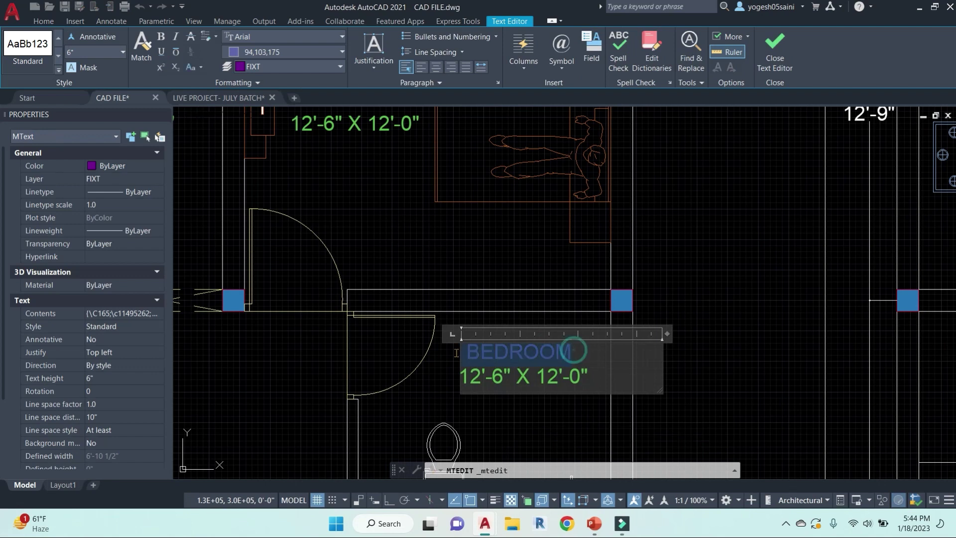
type("TOILET/ BATH")
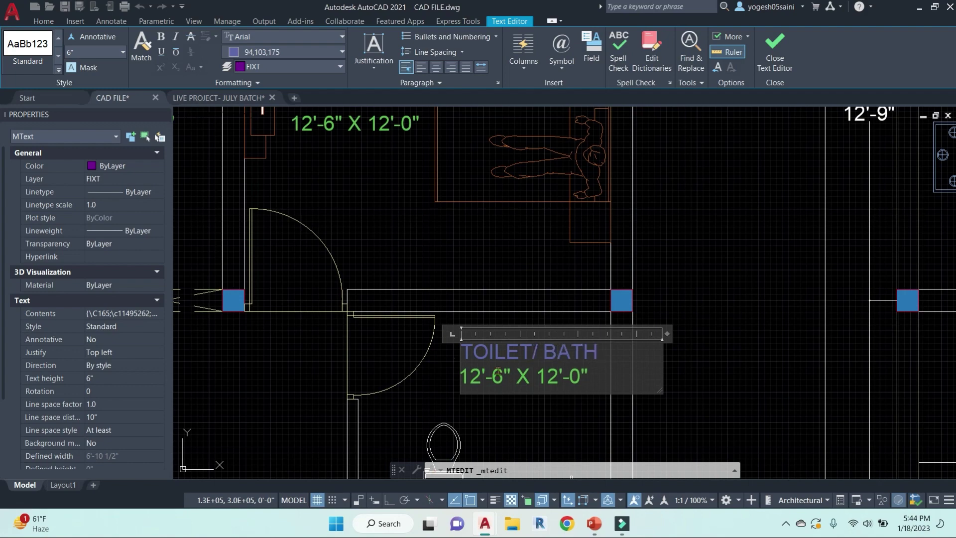
Step: Set the TOILET/ BATH size line to 8'-7.5" X 6'-0" and finish editing the label
scroll(498, 371, "down", 3)
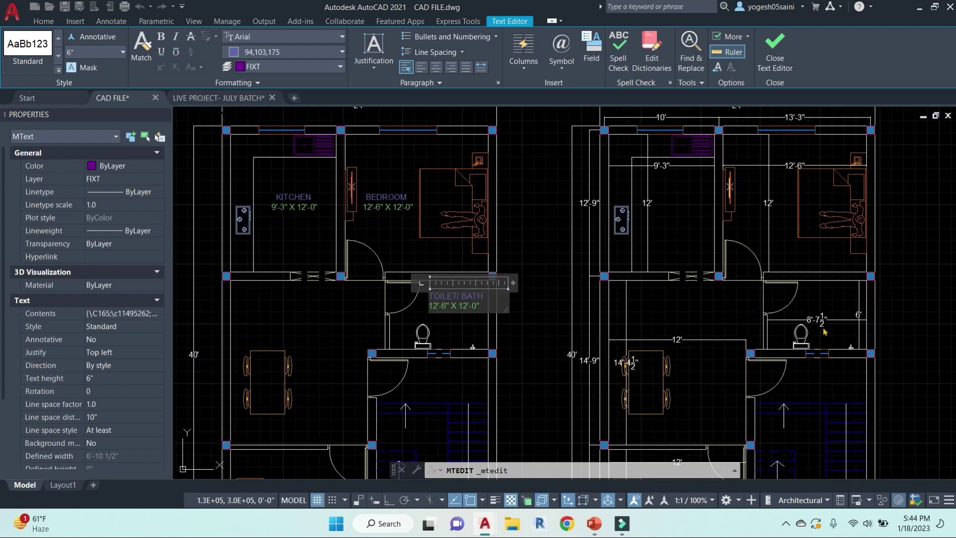
scroll(450, 309, "up", 3)
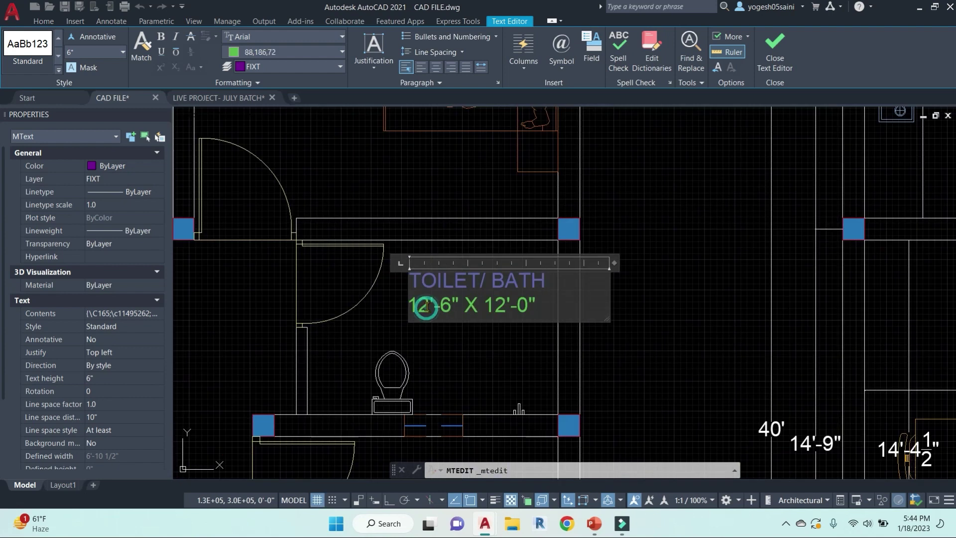
type("8'-7")
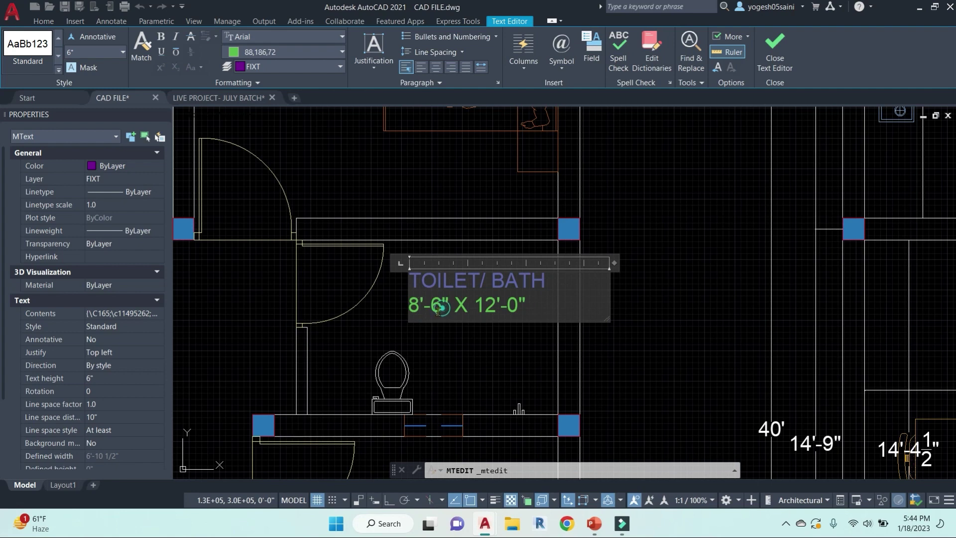
type(".5")
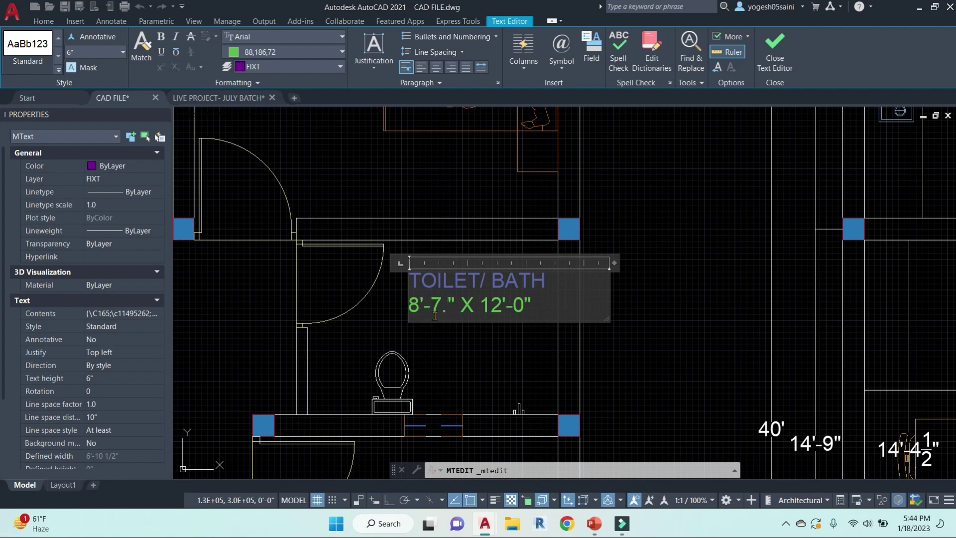
scroll(529, 317, "down", 2)
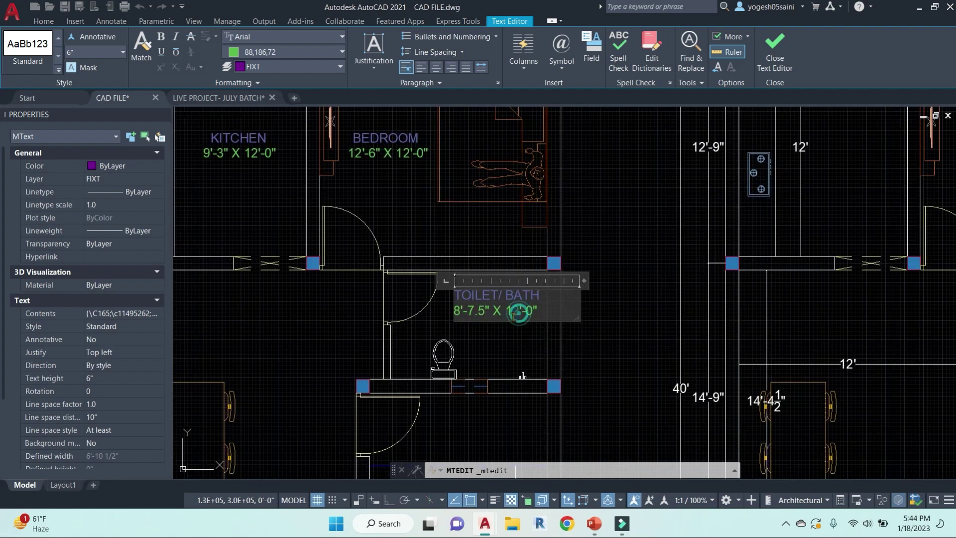
left_click(612, 349)
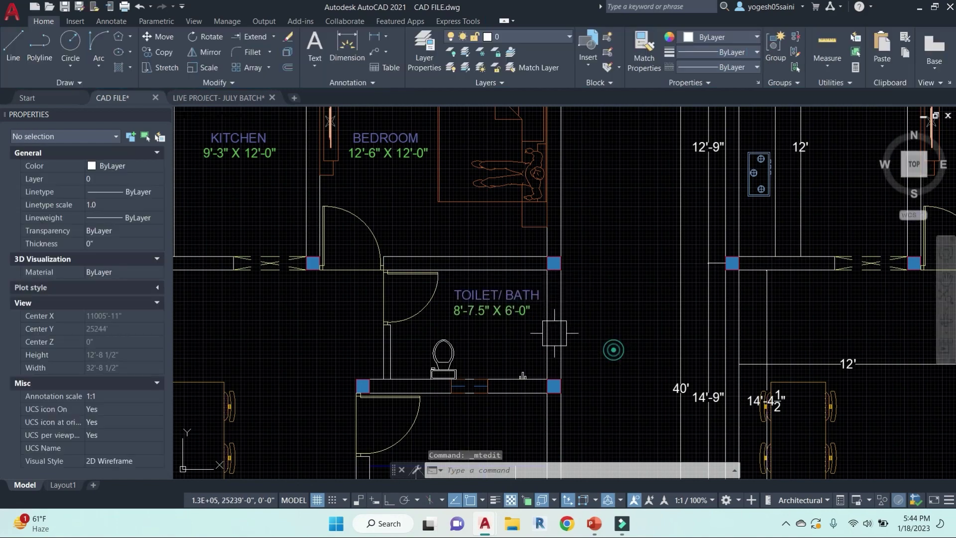
Step: Move the TOILET/ BATH label slightly lower within its room
double_click(517, 309)
left_click(591, 310)
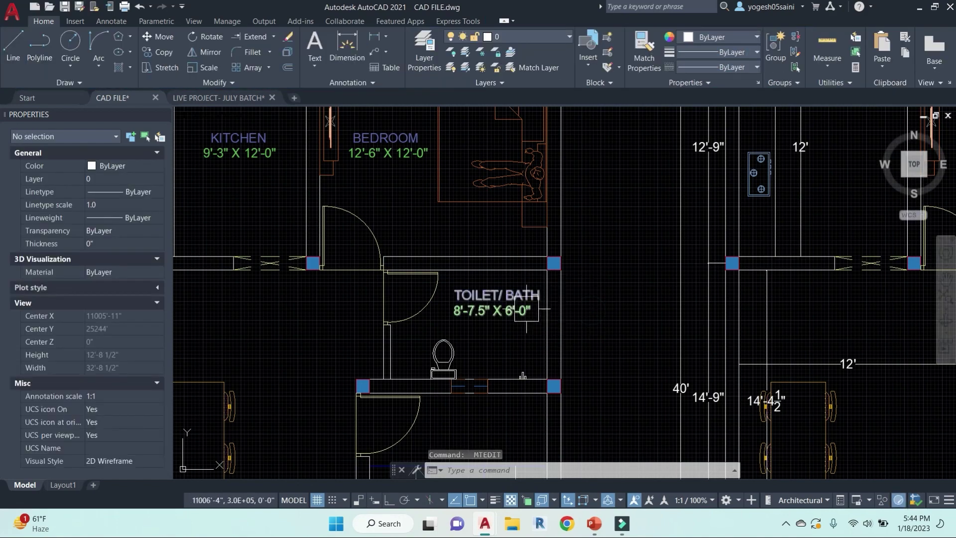
left_click(525, 307)
type("m")
key("space")
left_click(599, 304)
left_click(599, 311)
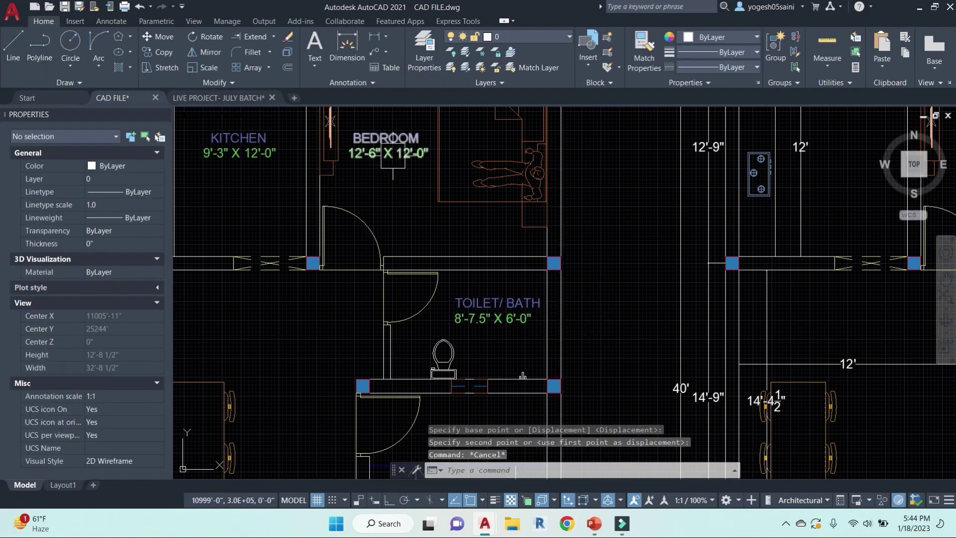
Step: Copy the bedroom label into the open space above the dining table
left_click(385, 139)
type("co")
key("space")
scroll(459, 190, "down", 2)
left_click(460, 189)
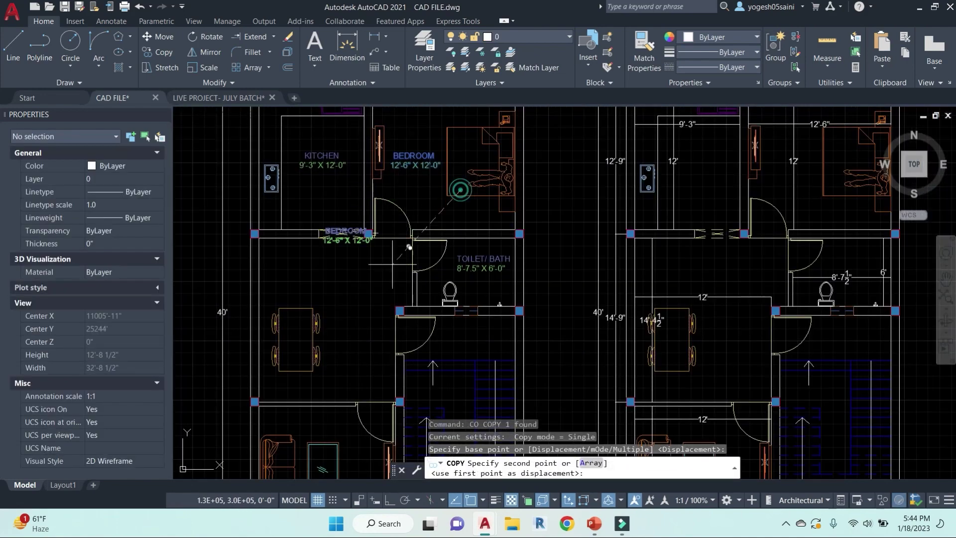
left_click(365, 296)
key("Escape")
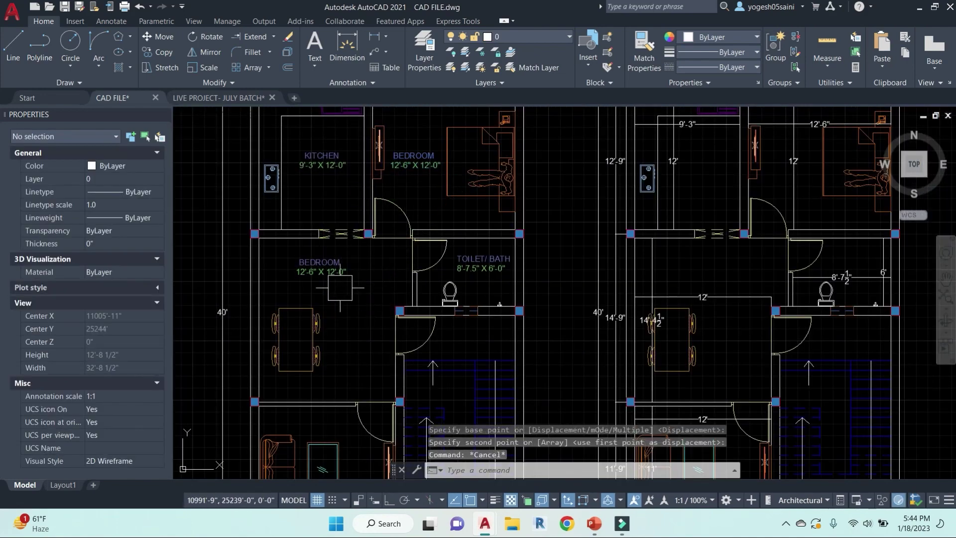
Step: Replace the room name in the label above the dining table with HALL/DINING
middle_click_drag(346, 289, 355, 278)
mouse_move(647, 276)
middle_mouse_down()
mouse_move(592, 240)
mouse_move(634, 265)
middle_mouse_up()
scroll(292, 221, "up", 4)
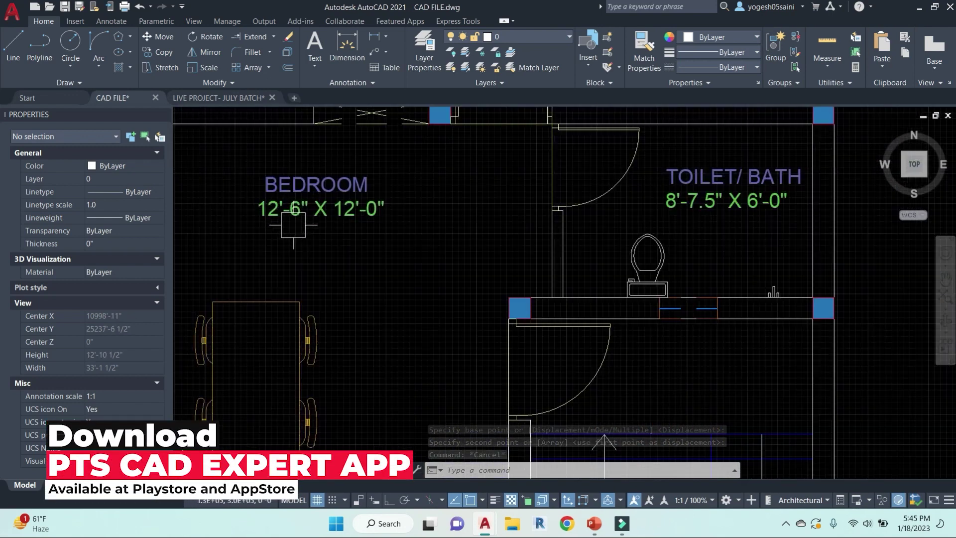
double_click(331, 185)
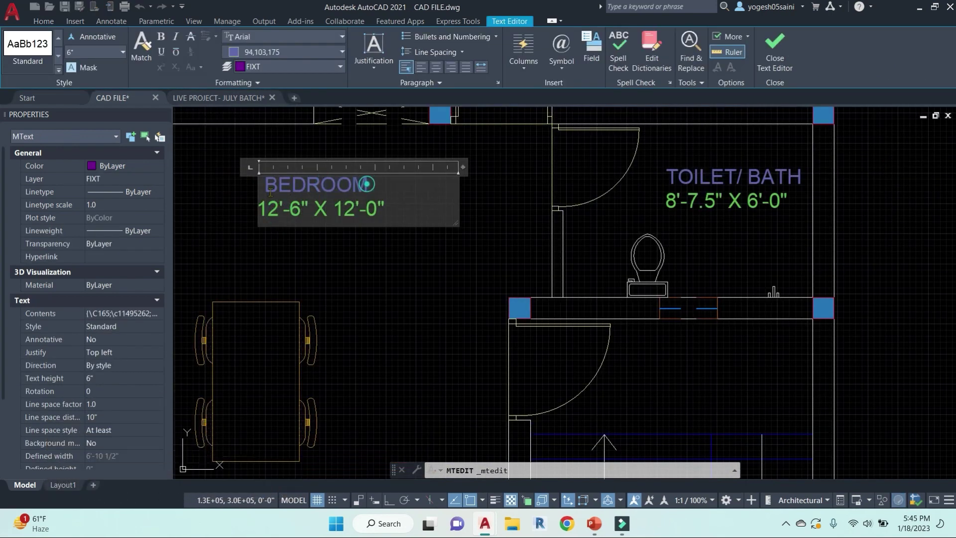
left_click_drag(366, 182, 245, 192)
type("HALL/DINING")
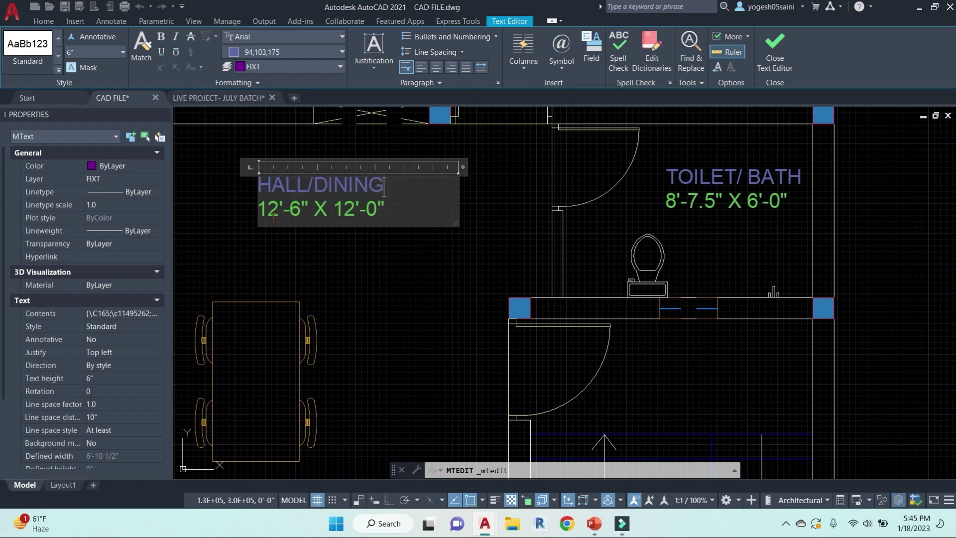
Step: Set the HALL/DINING size line to 14'-4.5" X 12'-0" and finish editing the label
key("BackSpace")
type("4")
scroll(559, 302, "down", 5)
scroll(721, 307, "up", 5)
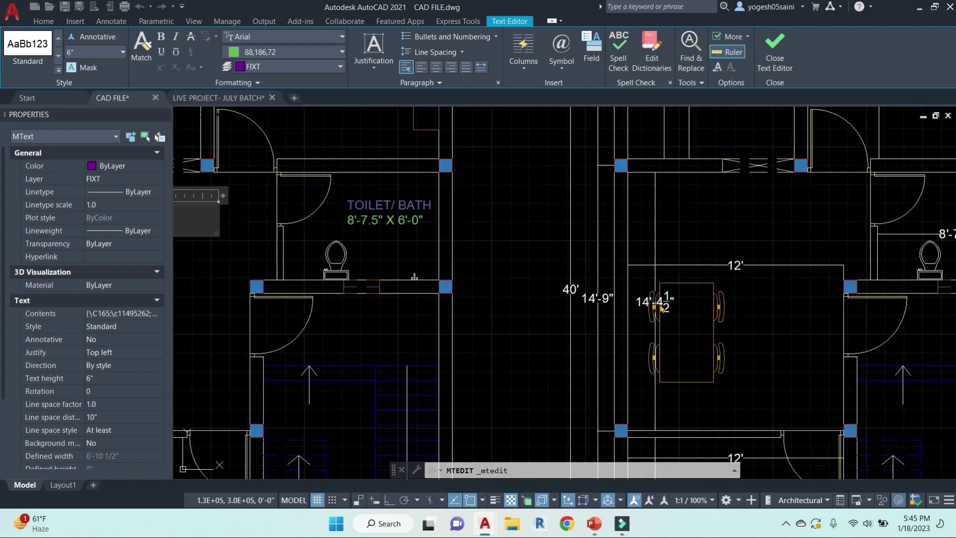
scroll(278, 254, "down", 4)
scroll(382, 239, "up", 5)
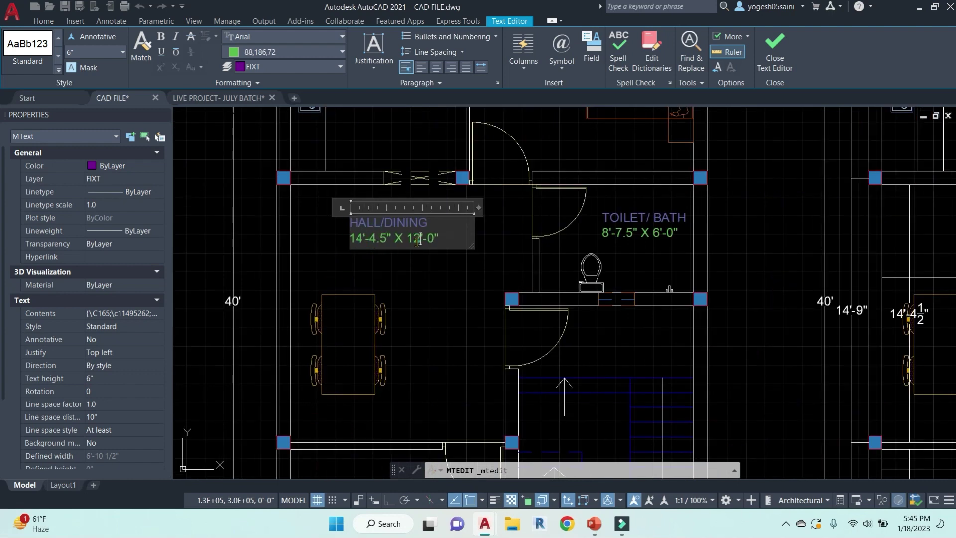
left_click(442, 286)
Step: Measure the offset between the column corner and the toilet wall with a linear dimension, without placing it
scroll(442, 286, "down", 5)
scroll(678, 316, "up", 4)
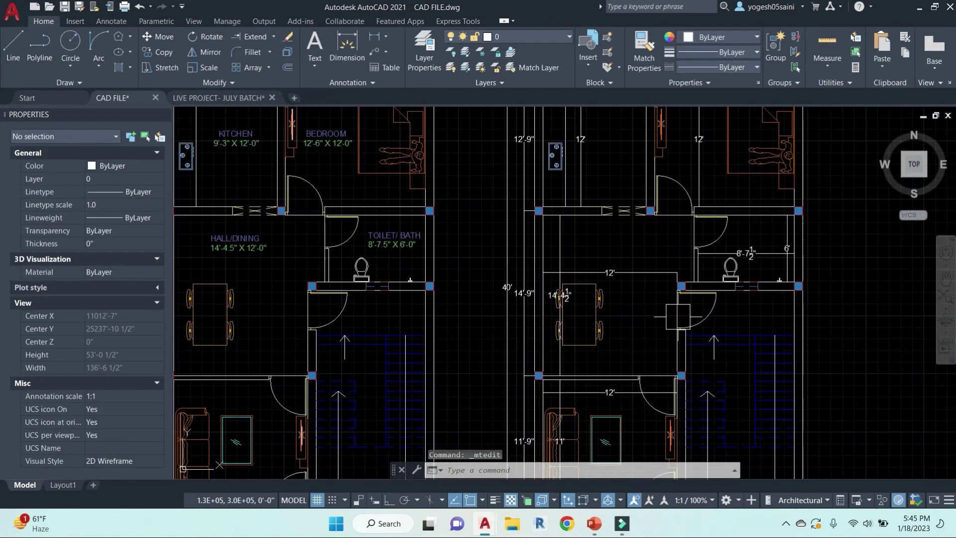
scroll(582, 341, "down", 2)
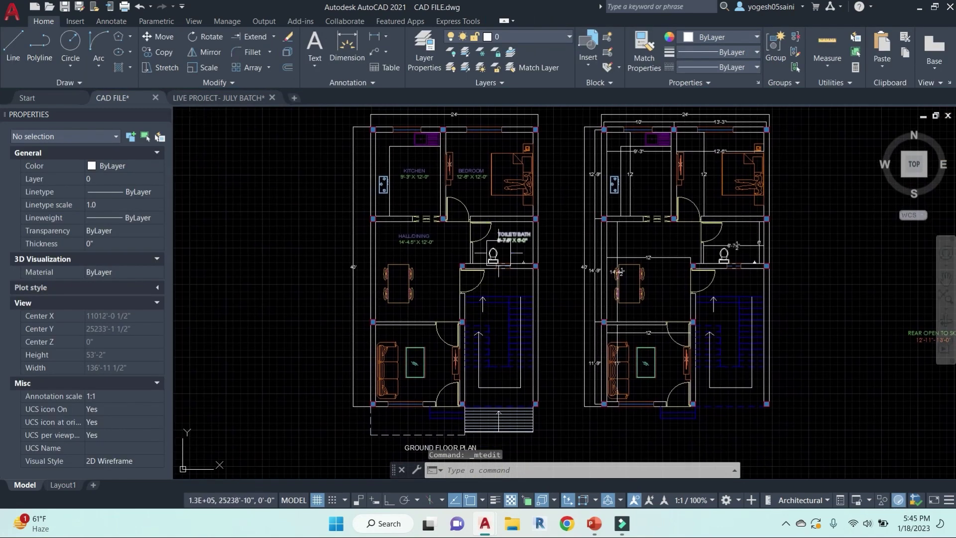
scroll(463, 258, "up", 4)
key("Escape")
type("DLI")
key("Return")
scroll(455, 283, "up", 2)
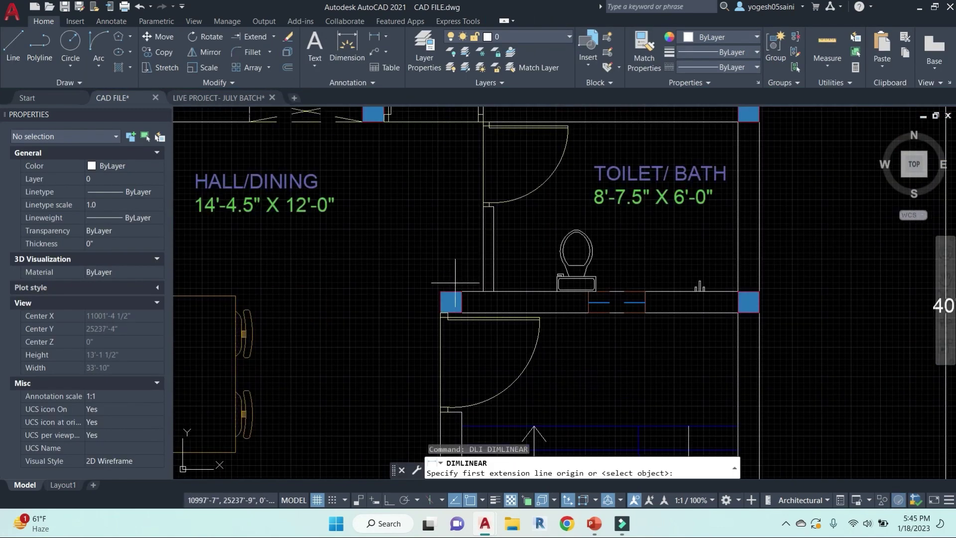
left_click(440, 291)
left_click(483, 292)
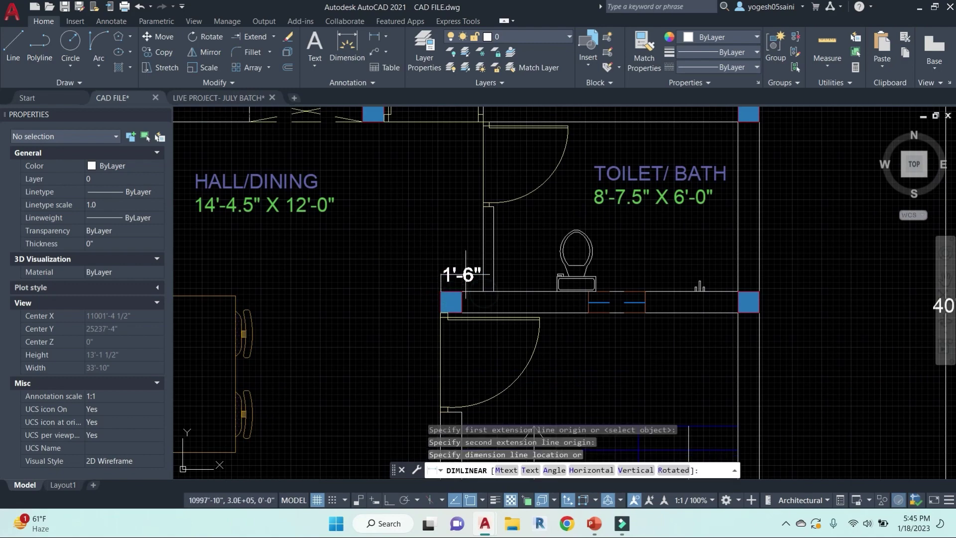
key("Escape")
scroll(415, 303, "down", 6)
middle_click_drag(416, 303, 458, 275)
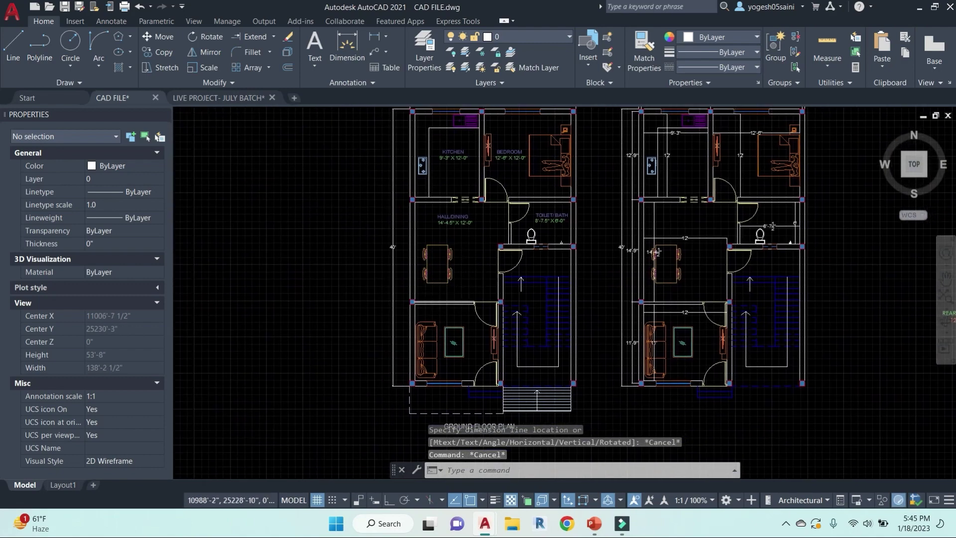
scroll(503, 252, "up", 2)
left_click(442, 199)
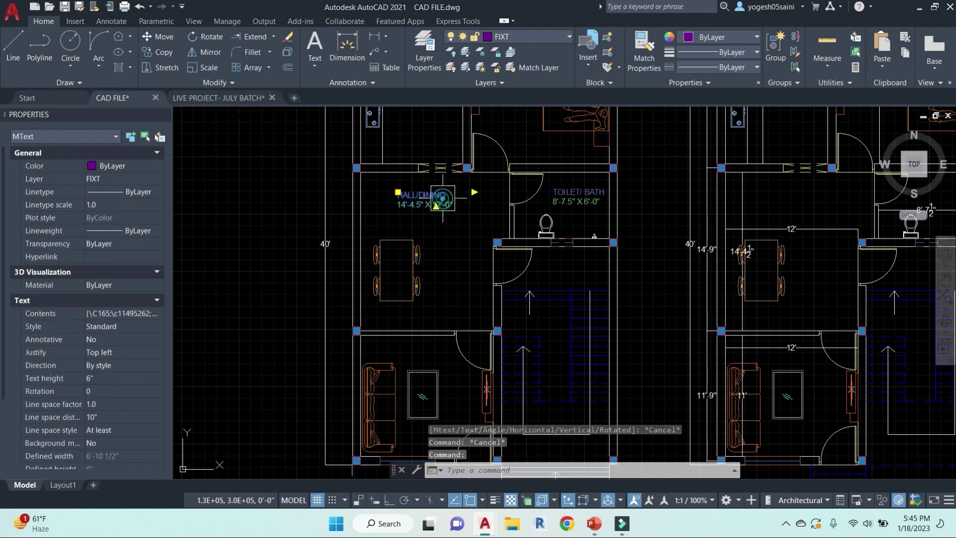
type("c")
key("Return")
key("Escape")
Step: Copy the HALL/DINING label into the drawing room, above the coffee table
left_click(439, 204)
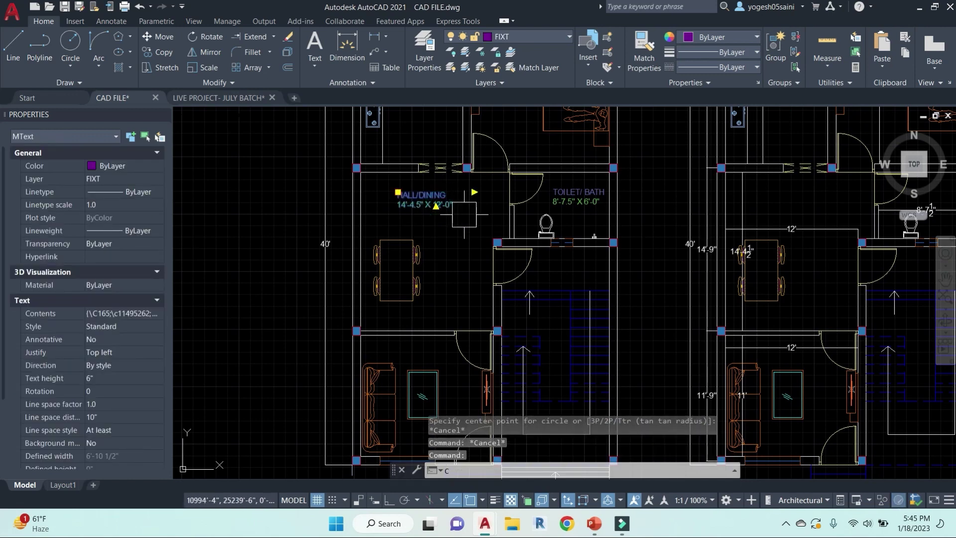
type("co")
key("Return")
left_click(463, 215)
key("Escape")
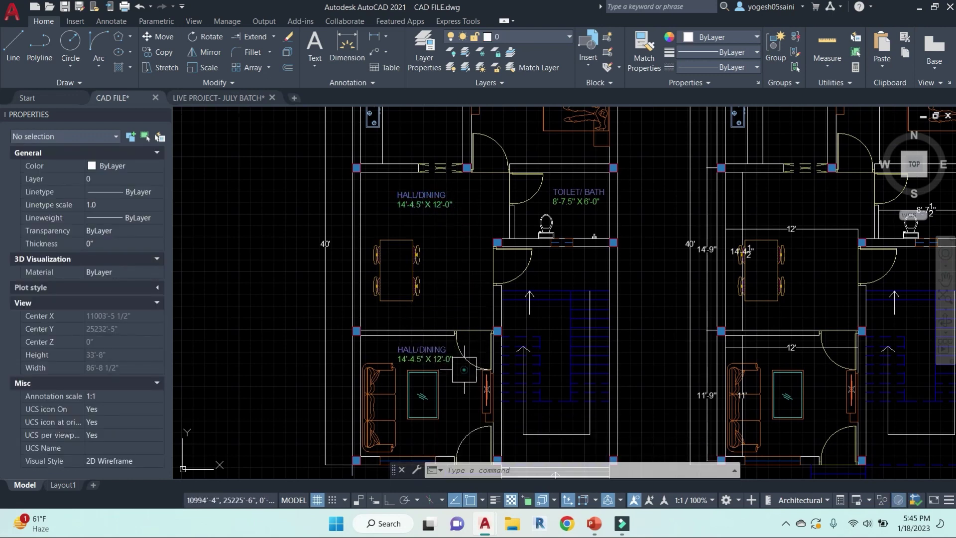
Step: Replace the room name in the copied label above the coffee table with DRG. ROOM
scroll(446, 399, "up", 4)
double_click(411, 242)
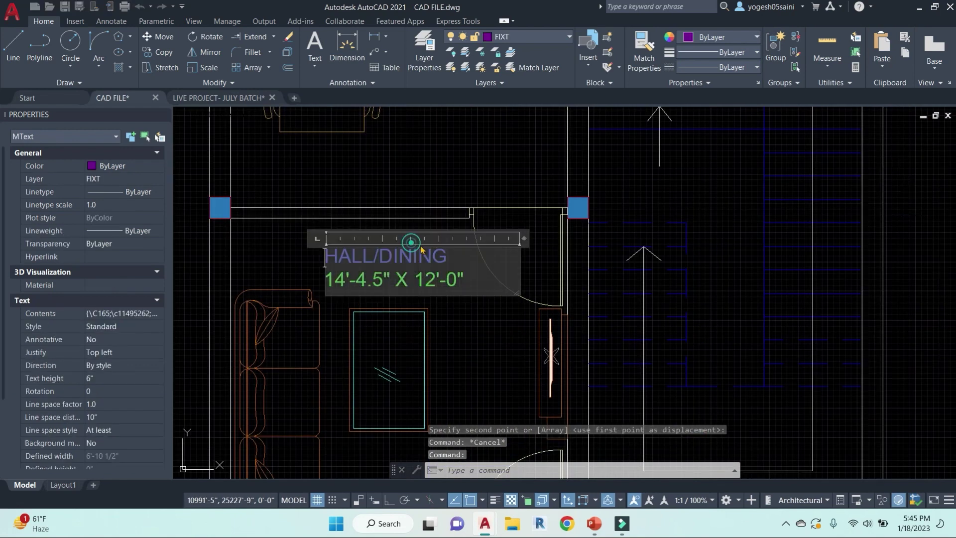
type("DRG. ROOM")
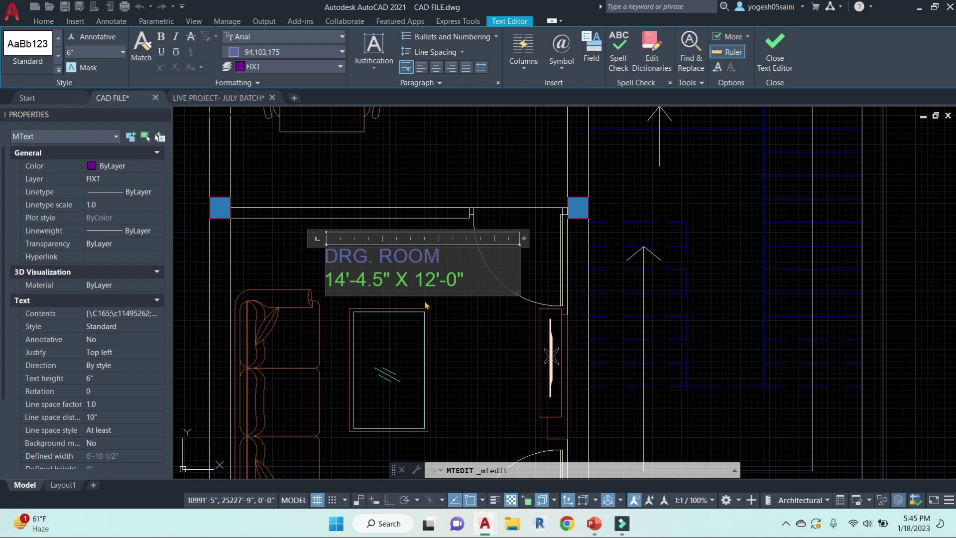
Step: Set the DRG. ROOM size line to 12'-O" X 11'-0" and finish editing the label
scroll(426, 305, "down", 5)
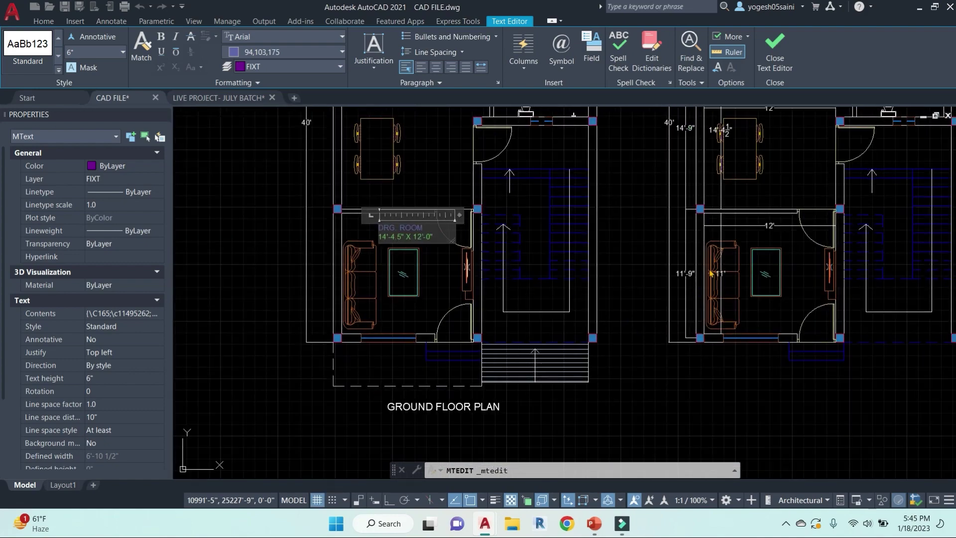
scroll(275, 265, "up", 5)
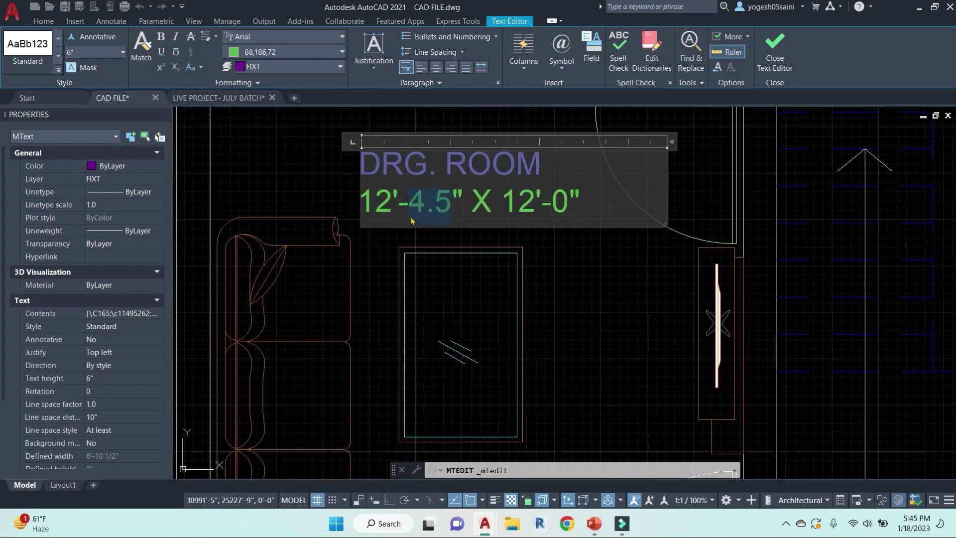
type("O")
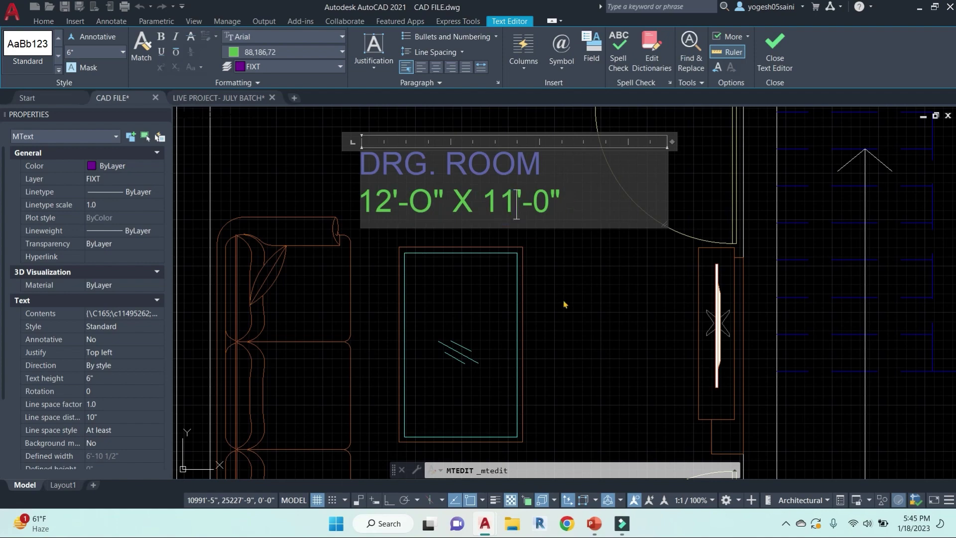
left_click(564, 304)
scroll(562, 294, "down", 5)
scroll(459, 234, "up", 5)
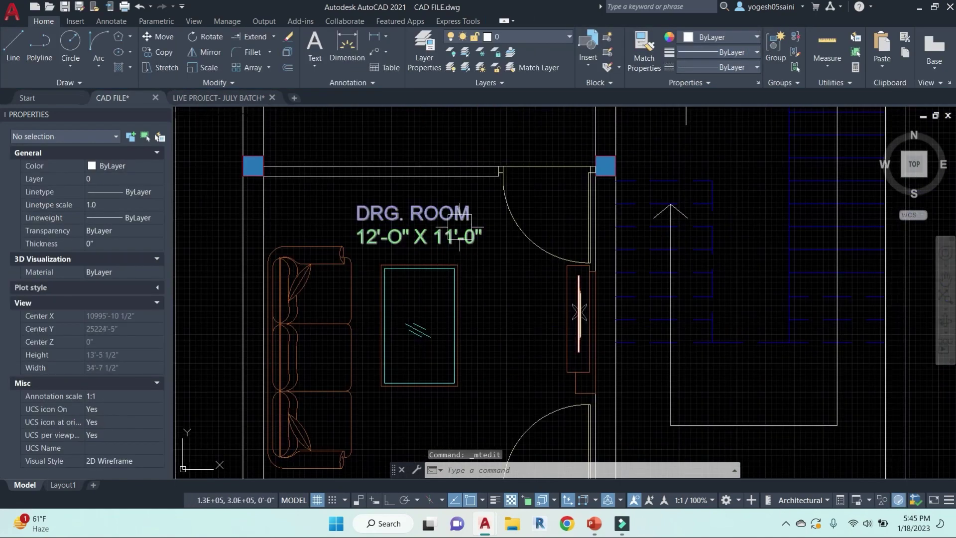
Step: Copy the DRG. ROOM label into the open area of the staircase
left_click(459, 226)
type("co")
key("Return")
scroll(444, 242, "down", 2)
left_click(418, 235)
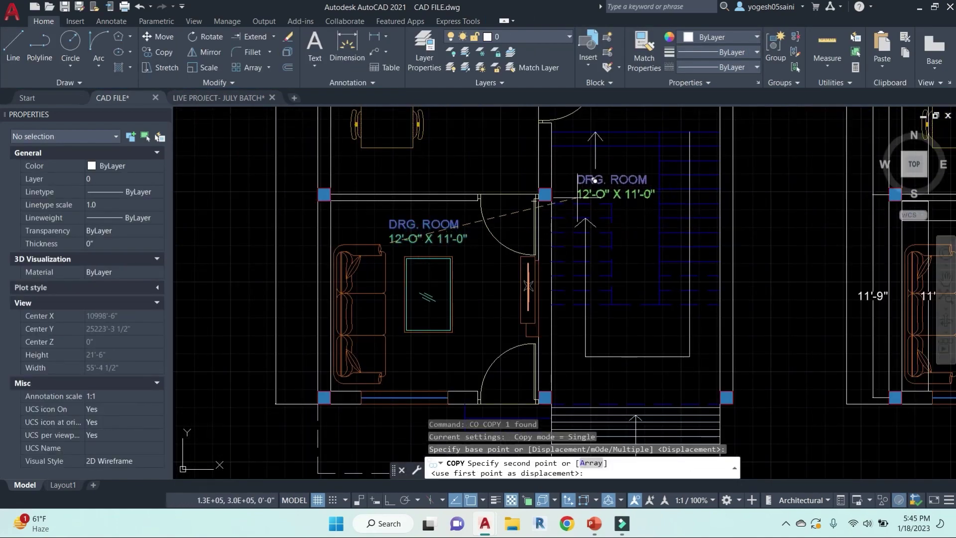
left_click(594, 181)
Step: Replace the whole text of the label in the stair area with the single line STAIRCASE
scroll(595, 180, "up", 4)
double_click(641, 173)
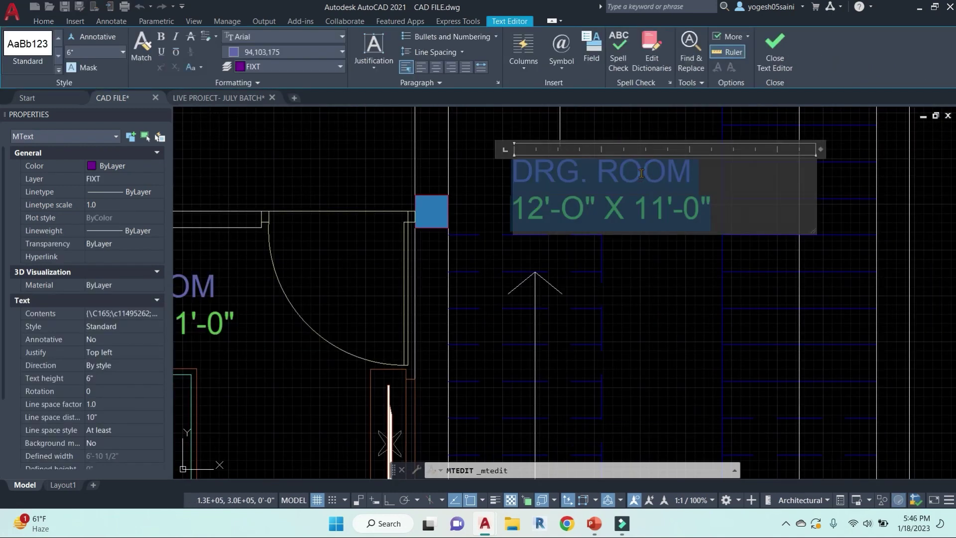
type("STAIRCASE")
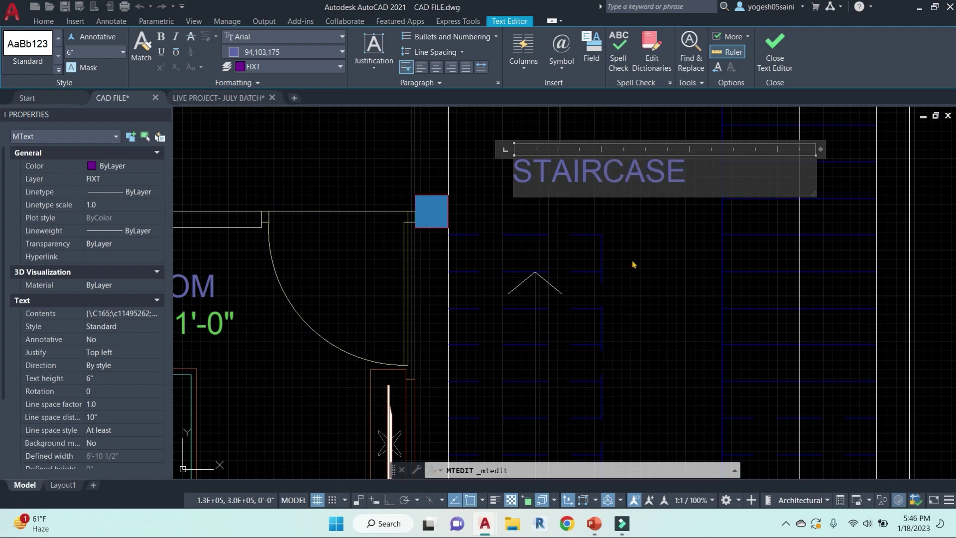
key("Escape")
key("Escape")
key("Escape")
Step: Stretch the tail end of the arrow above the STAIRCASE label straight up by about 10" with Ortho on
scroll(629, 256, "down", 3)
scroll(642, 221, "up", 3)
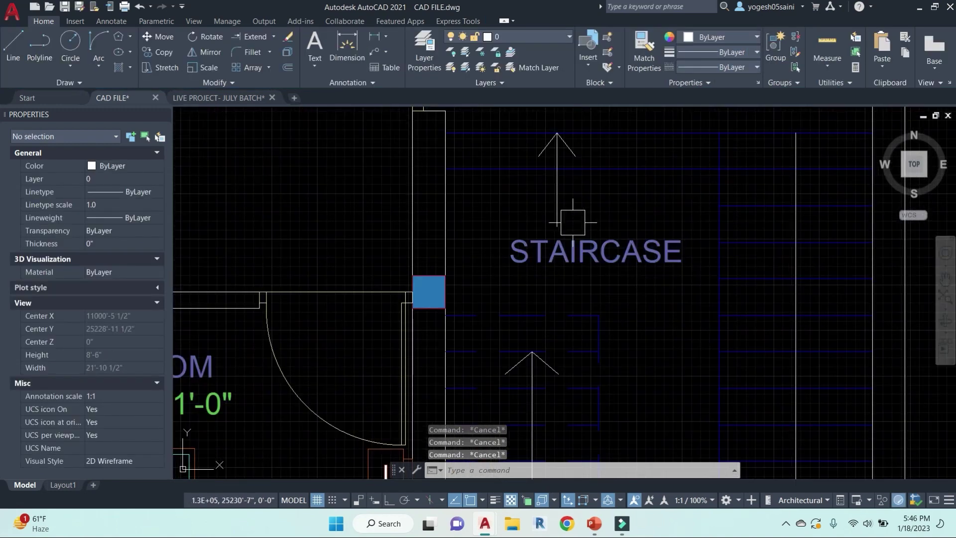
scroll(573, 222, "up", 2)
type("s")
key("Return")
left_click(592, 228)
left_click(491, 205)
key("Return")
left_click(705, 208)
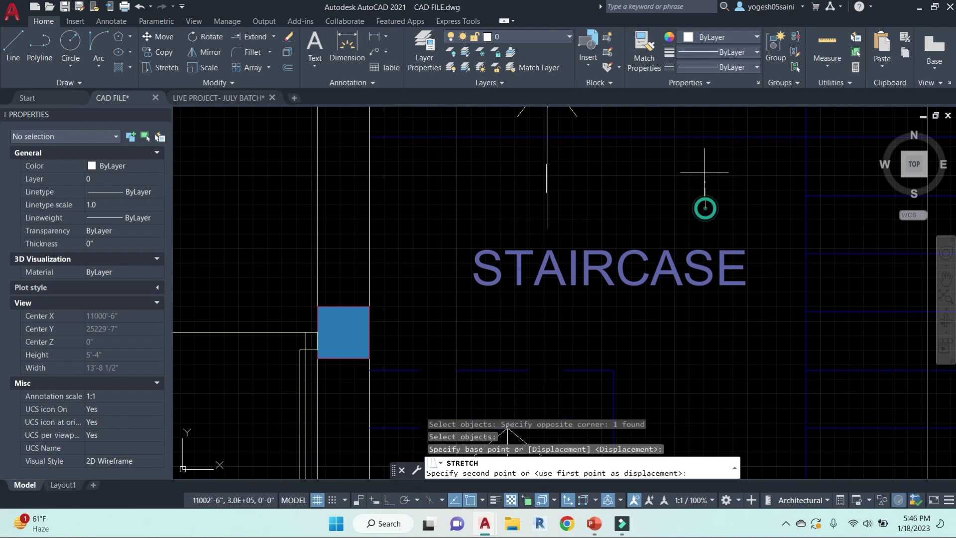
key("F8")
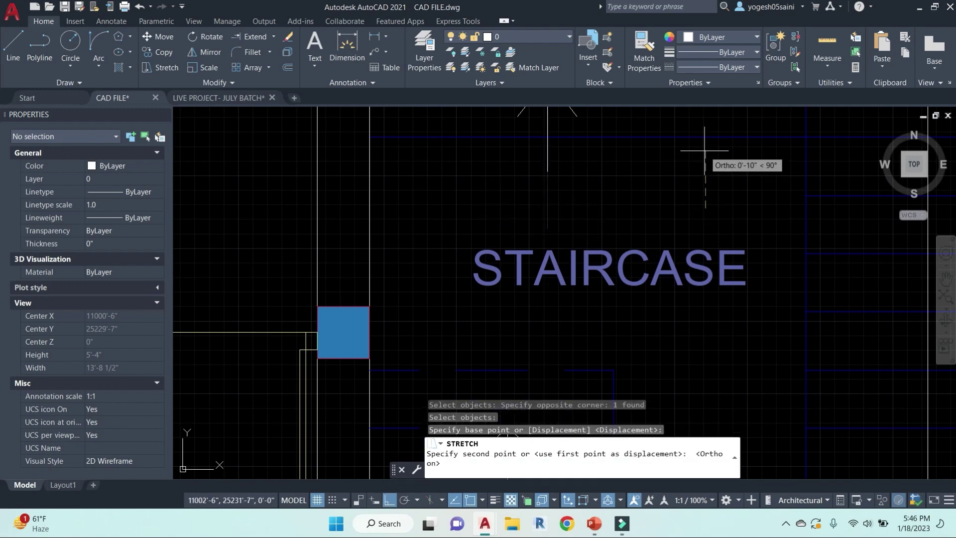
left_click(705, 151)
scroll(691, 214, "down", 2)
key("Escape")
key("Escape")
Step: Move the STAIRCASE label straight up by about 10 1/2", just below the shortened arrow
left_click(667, 238)
type("m")
key("Return")
left_click(694, 316)
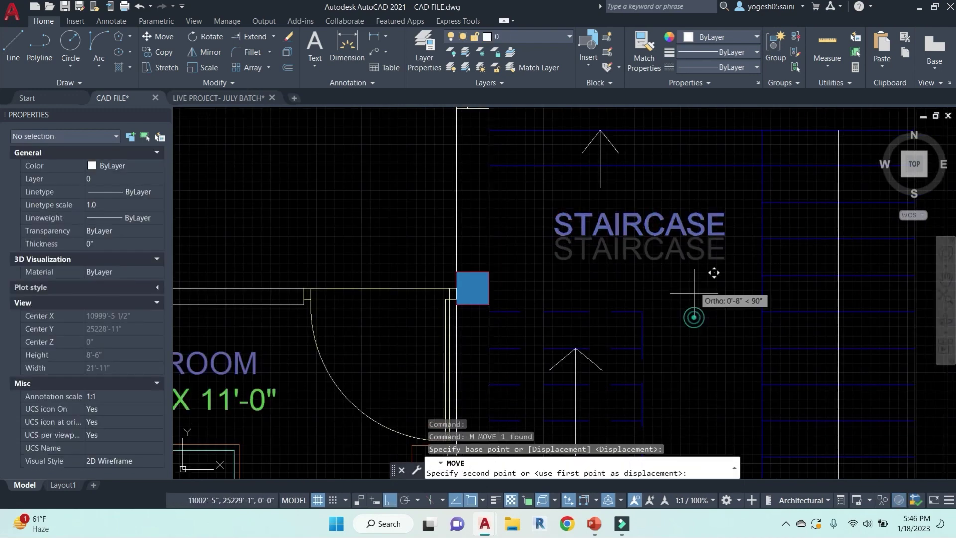
middle_click_drag(712, 250, 712, 352)
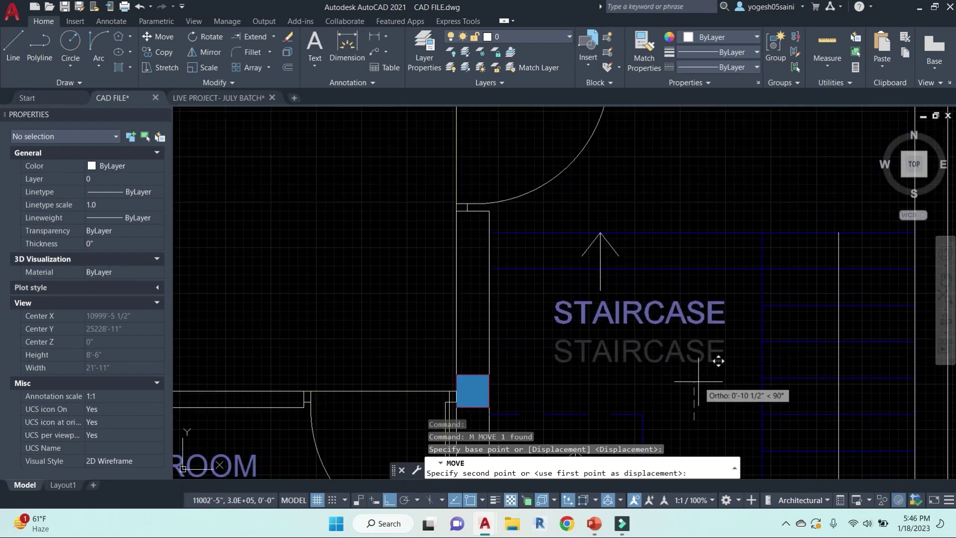
left_click(674, 380)
Step: Copy the STAIRCASE label straight down to form a second line directly beneath it
middle_click_drag(674, 379, 662, 252)
left_click(667, 195)
type("co")
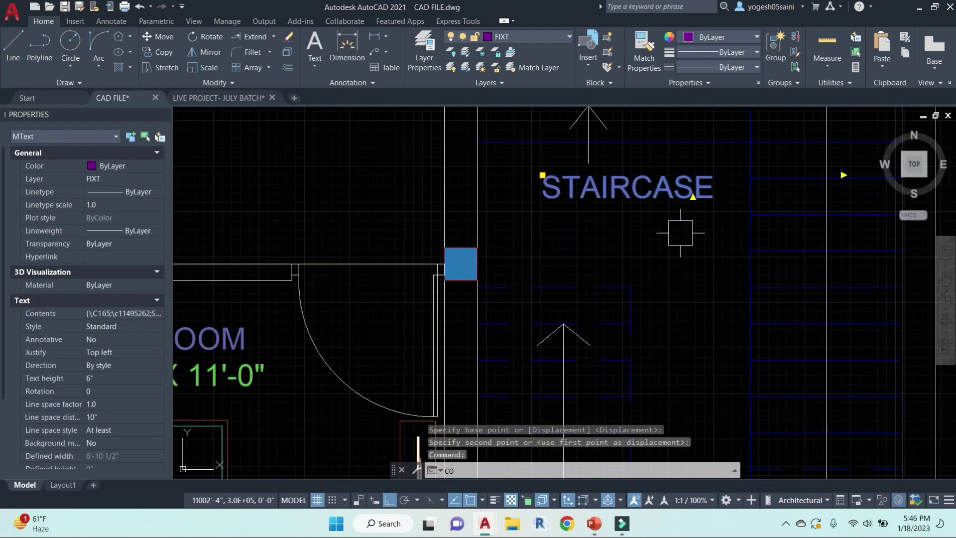
key("Return")
left_click(685, 224)
left_click(685, 258)
key("Escape")
Step: Replace the text of the lower STAIRCASE copy with the width note W- 3'-6"
double_click(675, 221)
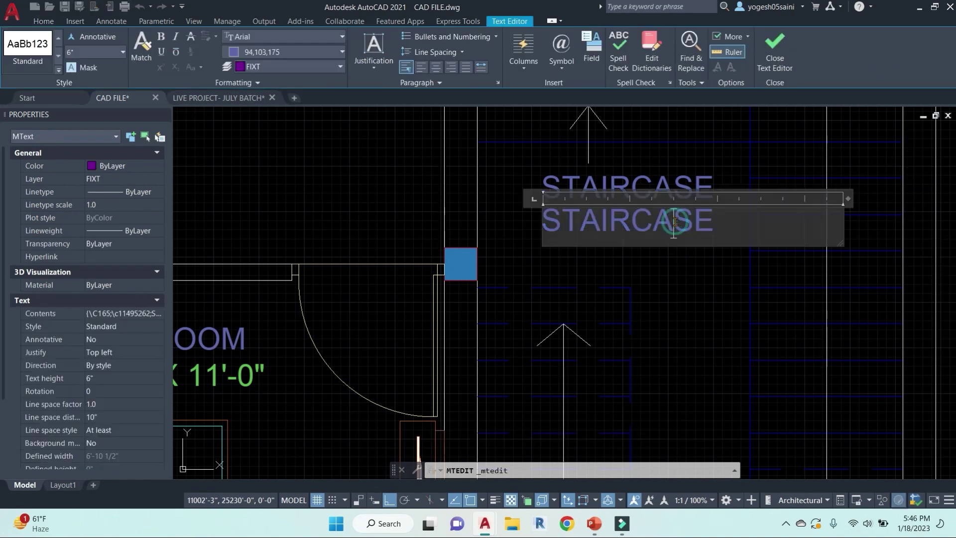
type("W- 3'-6\"")
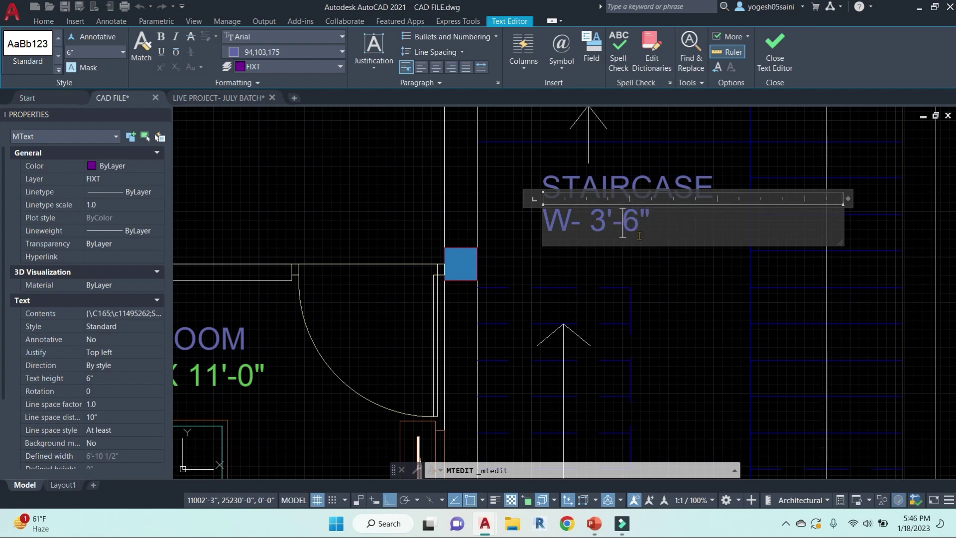
left_click(683, 284)
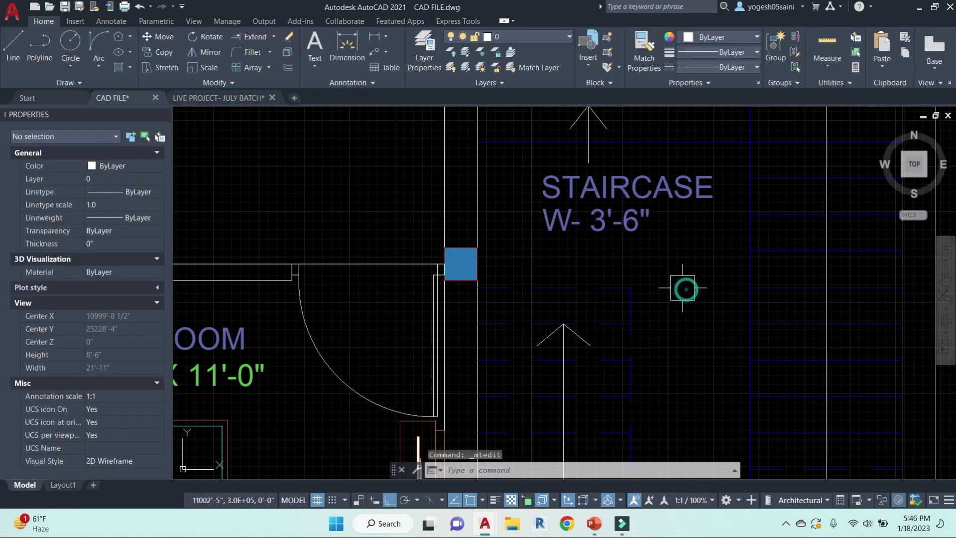
key("Escape")
key("Escape")
Step: Measure the stair flight's width with a linear dimension, without placing it
type("dli")
key("Return")
middle_click_drag(770, 149, 682, 231)
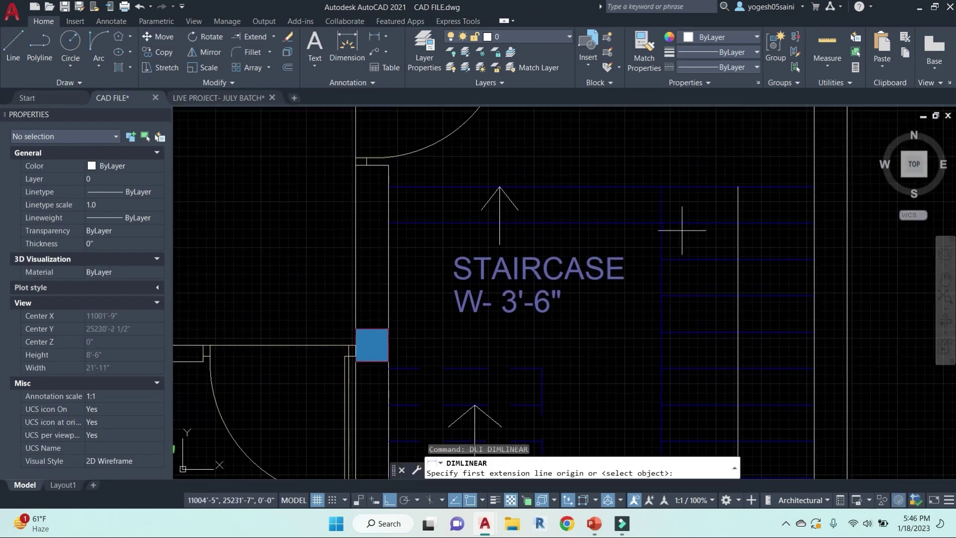
left_click(661, 259)
left_click(814, 258)
key("Escape")
scroll(771, 275, "down", 2)
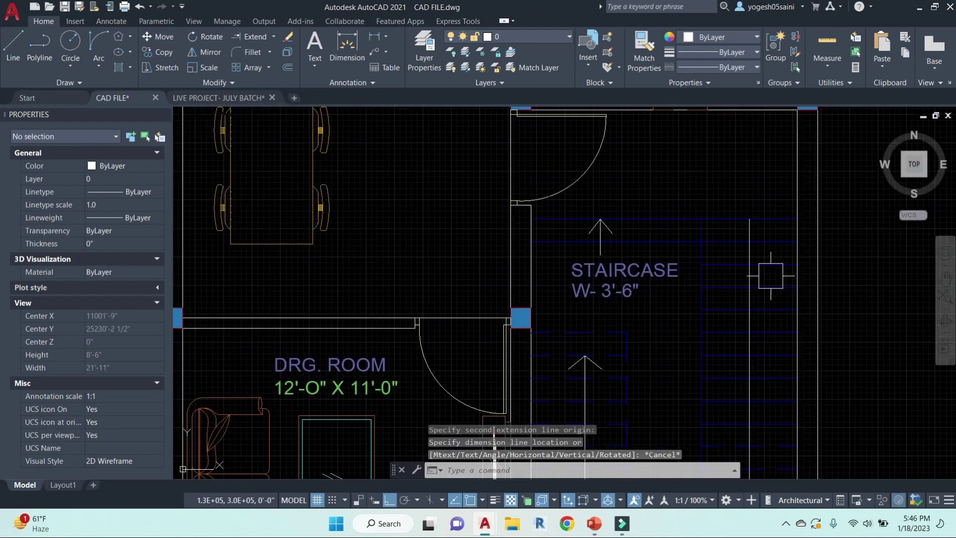
Step: Place a linear dimension across the width of the stair flight in the adjacent dimensioned plan
scroll(771, 275, "down", 4)
middle_click_drag(783, 305, 366, 301)
key("Escape")
key("Escape")
type("dli")
key("Return")
scroll(675, 266, "up", 4)
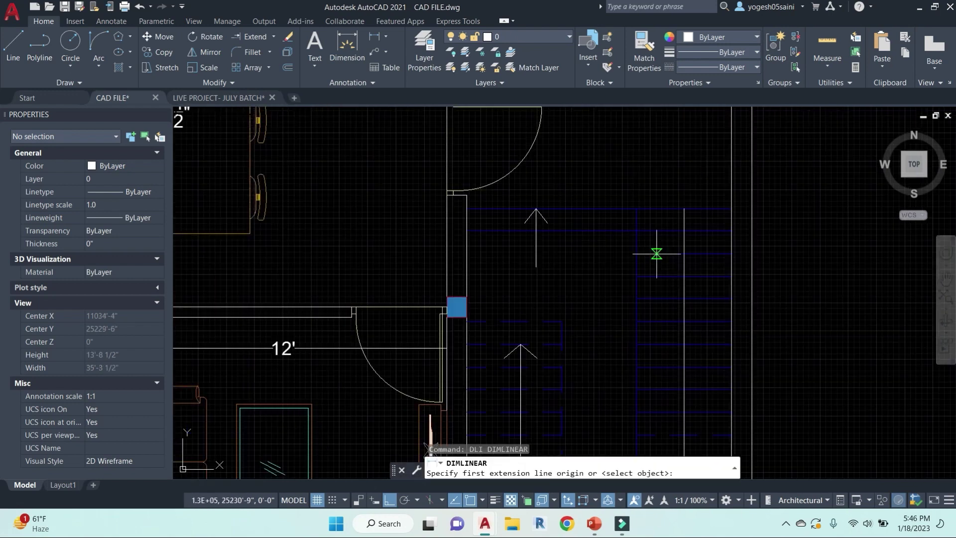
left_click(643, 208)
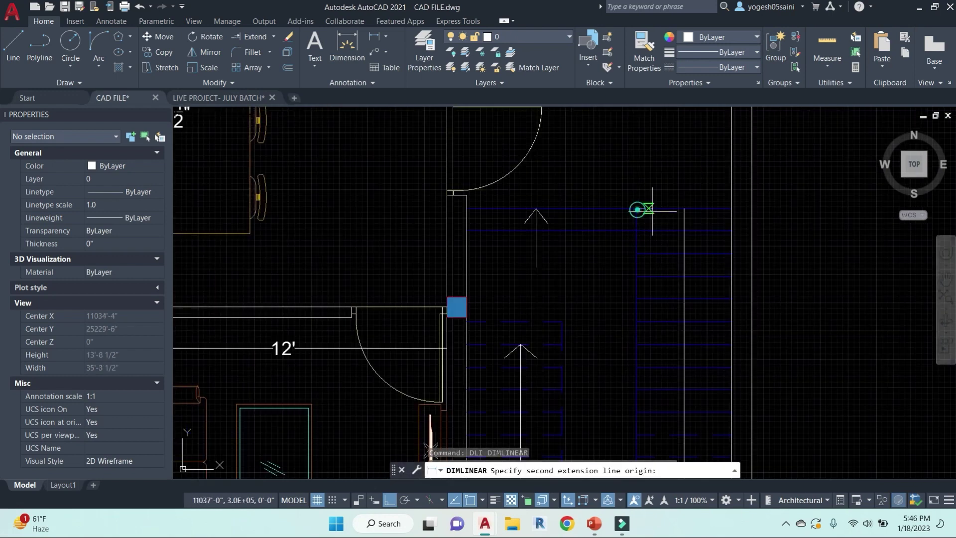
left_click(731, 208)
left_click(712, 173)
Step: Add a linear dimension for the depth of one tread at the top of the stairs in the dimensioned plan
scroll(625, 294, "down", 2)
middle_click_drag(615, 281, 636, 232)
key("space")
scroll(633, 193, "up", 2)
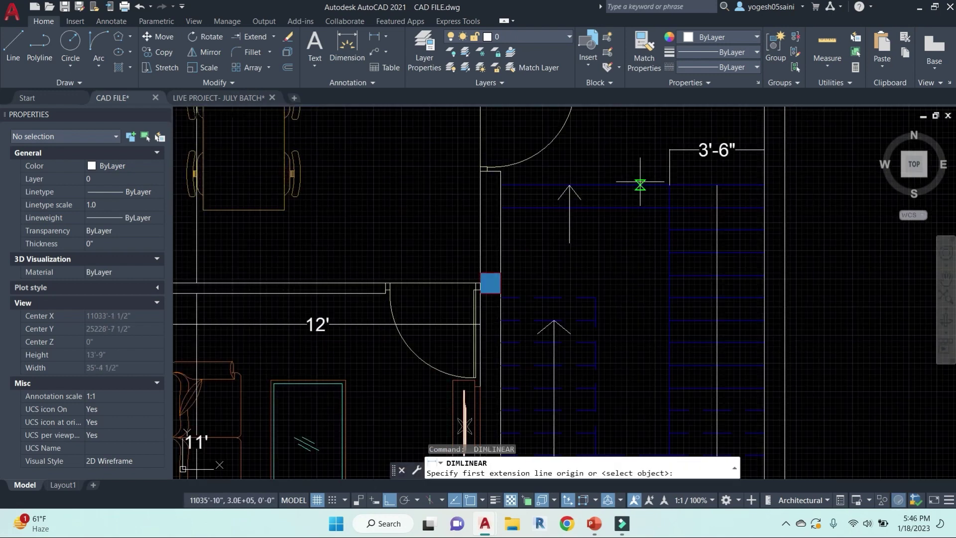
left_click(643, 185)
left_click(644, 207)
scroll(648, 209, "down", 2)
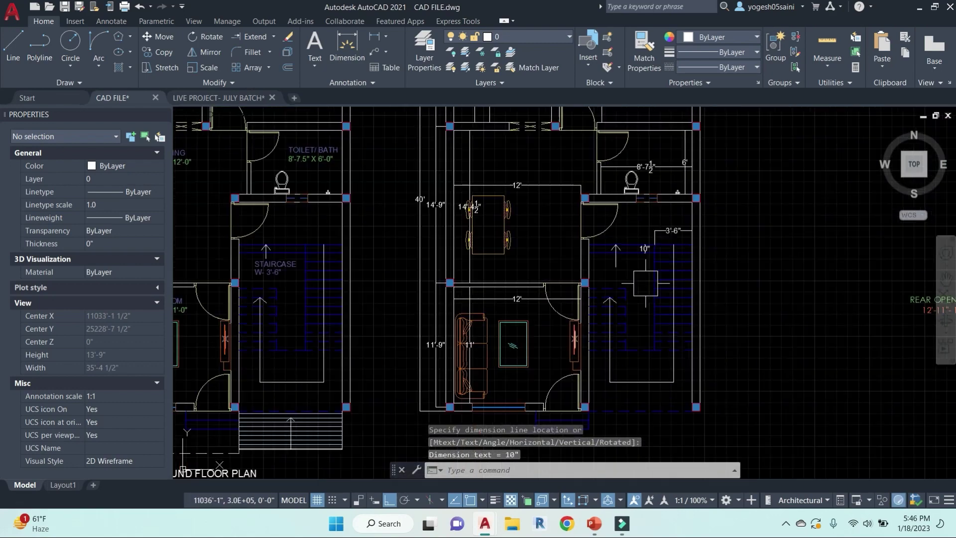
Step: Add a riser line reading R- 6.75 below the width note in the ground floor plan's staircase label
middle_click_drag(647, 319, 750, 331)
scroll(438, 271, "up", 5)
key("Escape")
double_click(441, 269)
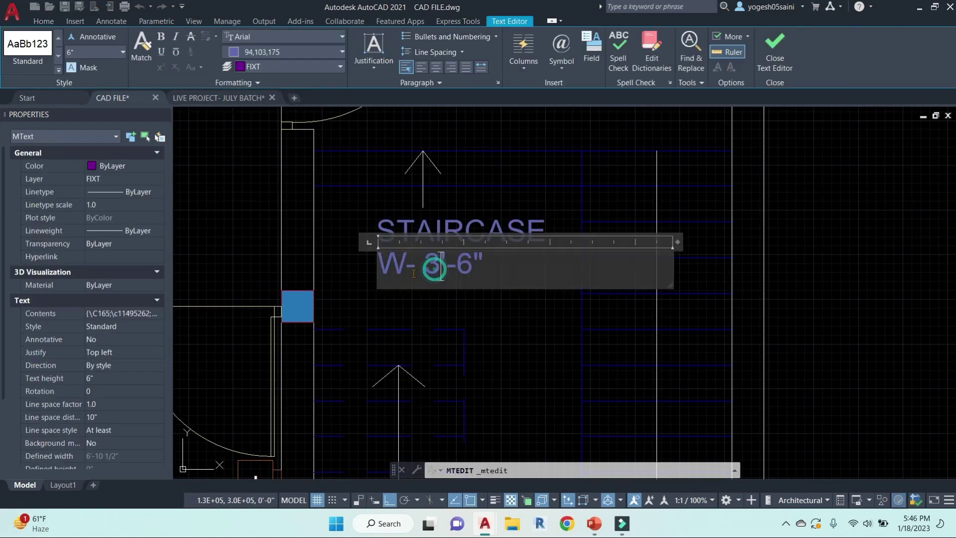
key("Return")
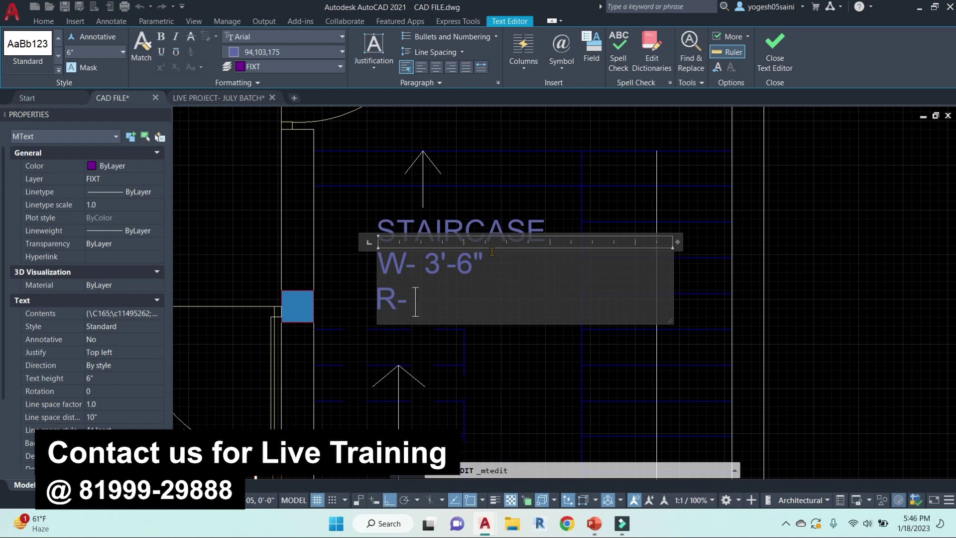
type("R- 6.")
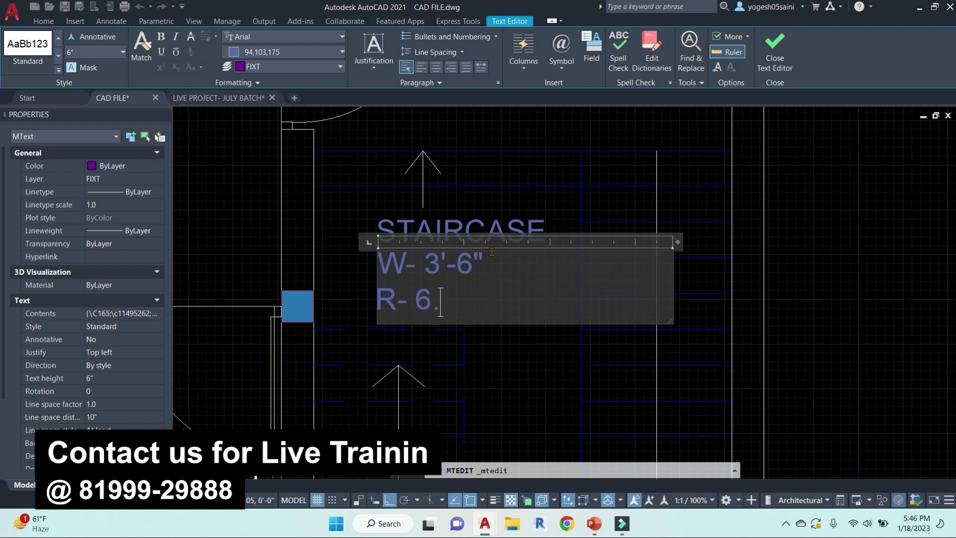
type("75")
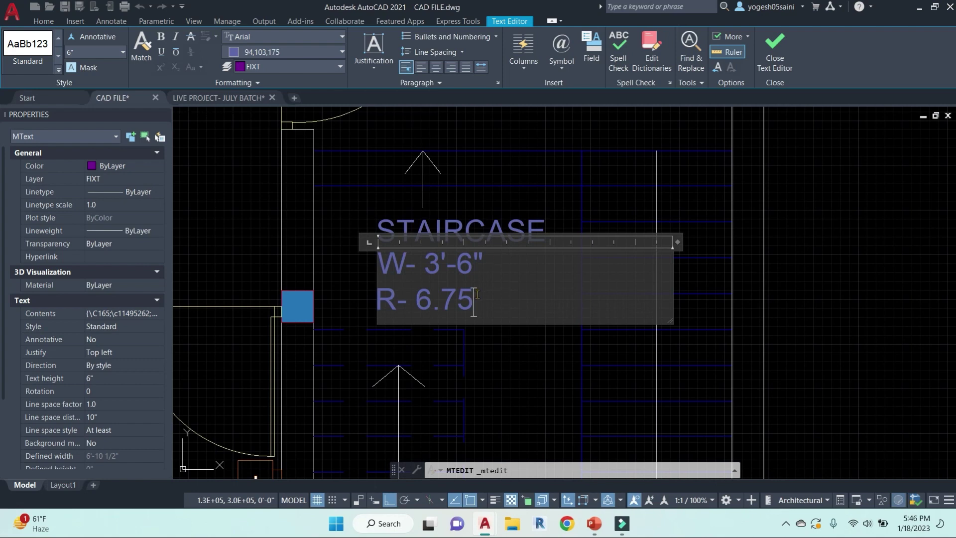
Step: Add the tread line T- 10" to the staircase note, change the riser value to 6" and finish editing
key("Return")
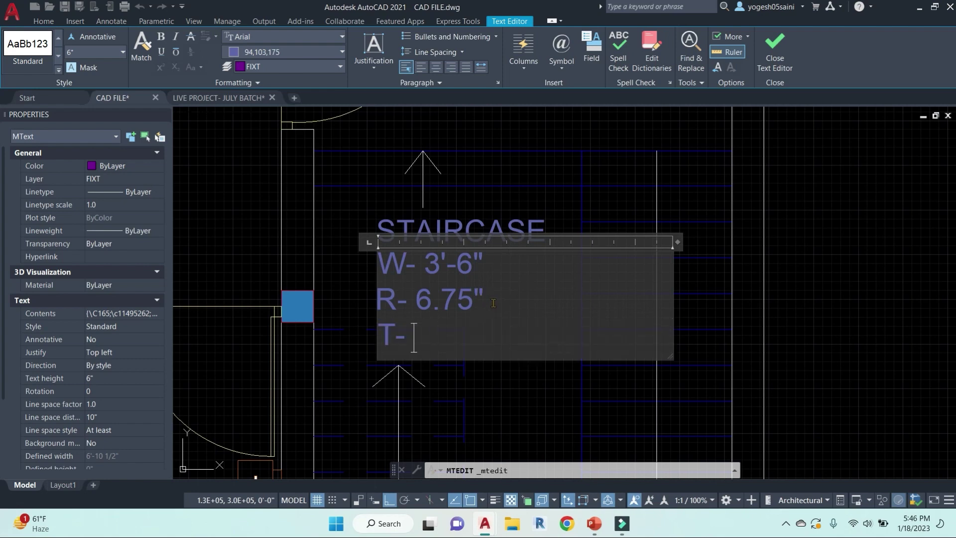
type("T- 10\"")
key("Return")
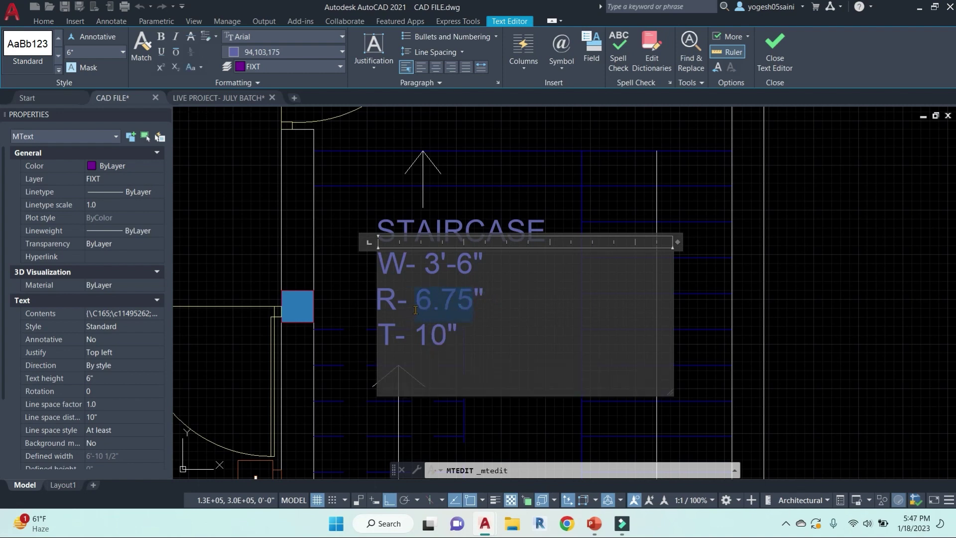
left_click(517, 420)
key("Escape")
key("Escape")
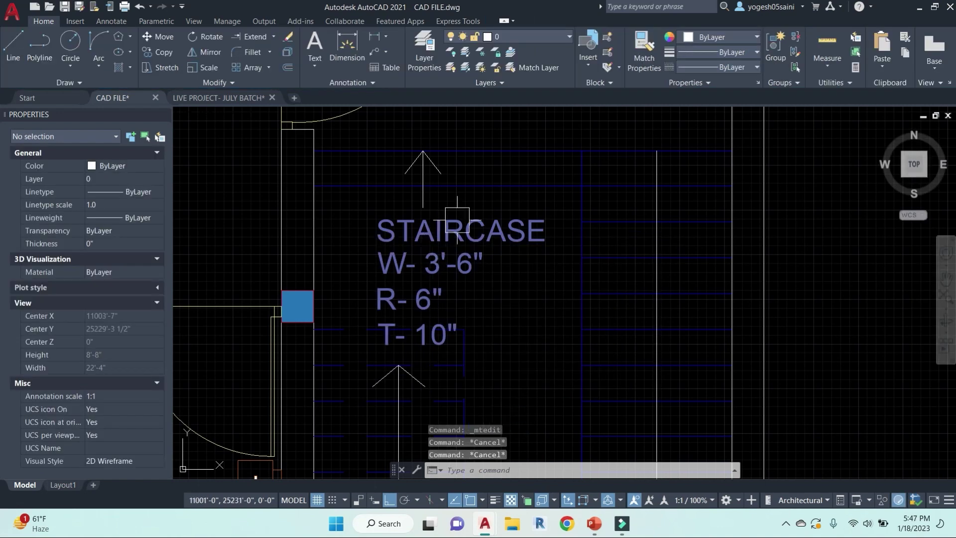
Step: Move the STAIRCASE heading together with its width, riser and tread note slightly upward in the ground floor plan
left_click(458, 222)
key("Escape")
left_click(415, 271)
key("Escape")
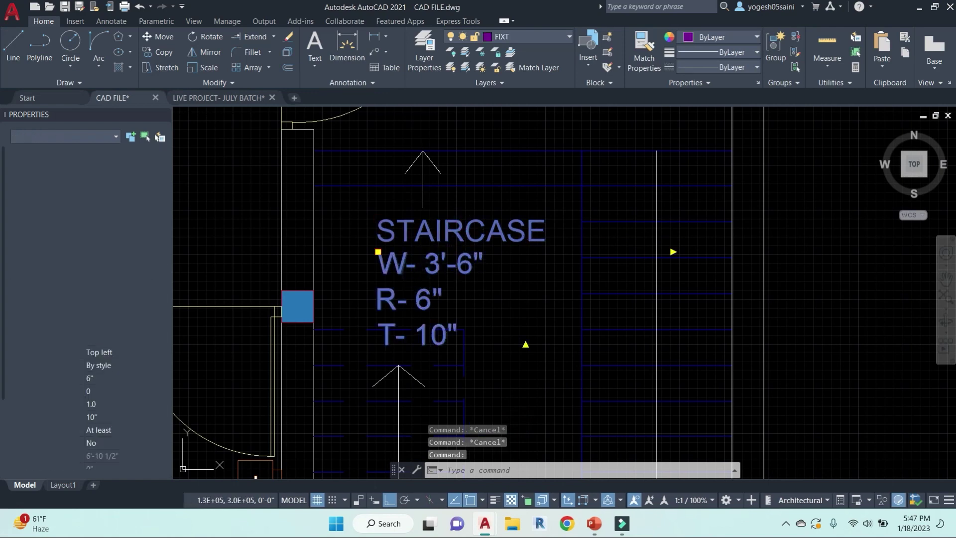
left_click(479, 228)
left_click(460, 269)
type("m")
key("Return")
left_click(512, 348)
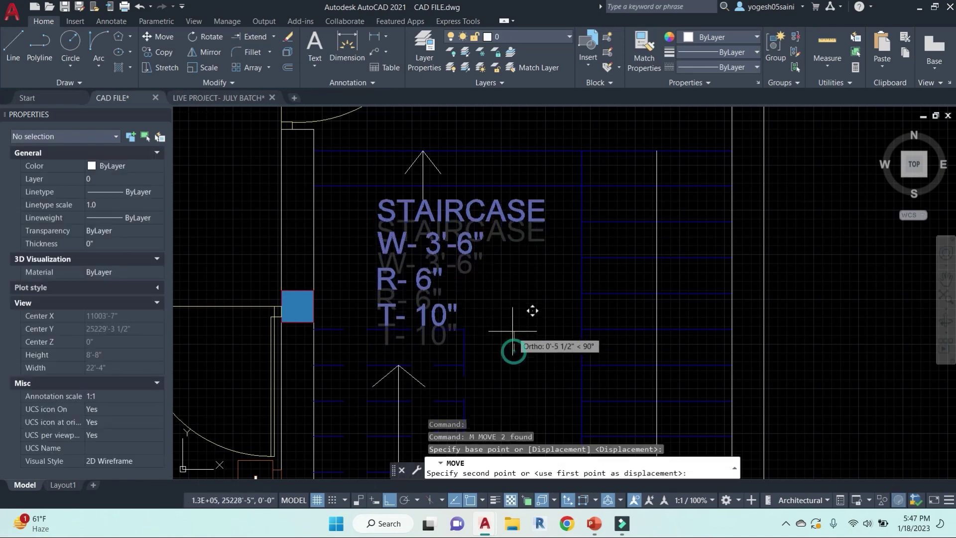
left_click(512, 324)
key("Escape")
scroll(467, 274, "down", 8)
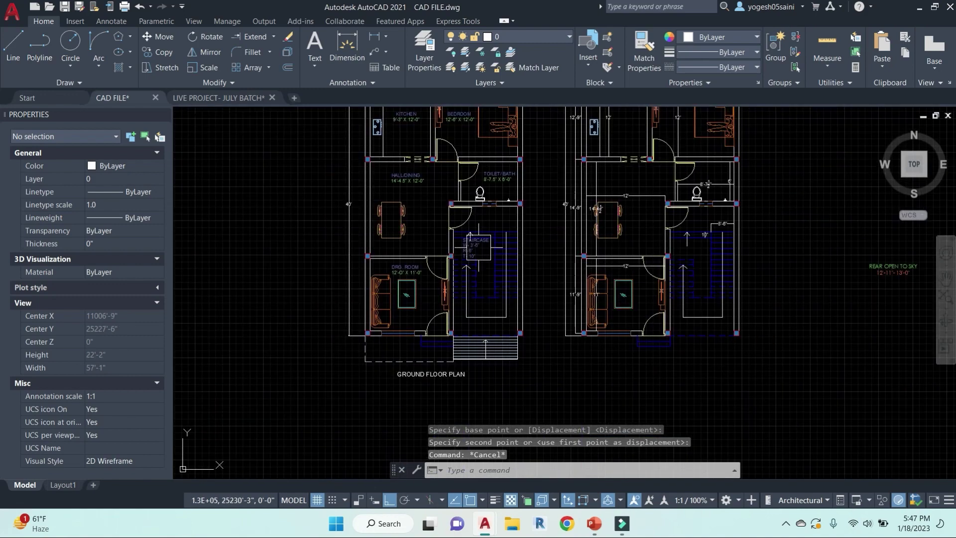
scroll(468, 274, "up", 5)
scroll(478, 274, "down", 5)
scroll(488, 269, "up", 4)
scroll(493, 283, "down", 2)
middle_click_drag(492, 285, 499, 184)
middle_click_drag(522, 356, 523, 318)
scroll(495, 341, "up", 4)
scroll(495, 334, "down", 4)
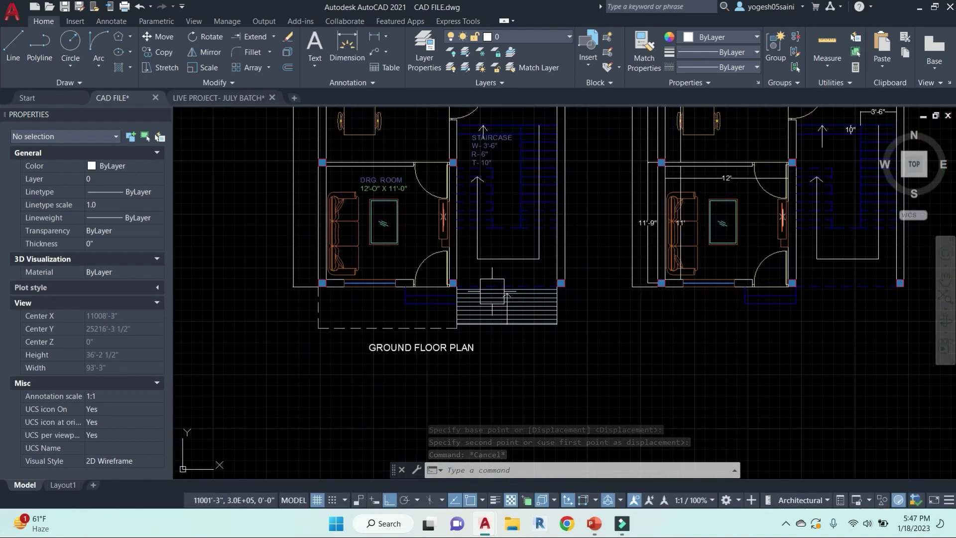
Step: Copy the STAIRCASE heading about 10'-2" straight down into the open area at the foot of the stairs
scroll(497, 314, "up", 1)
scroll(504, 176, "up", 4)
left_click(517, 168)
type("co")
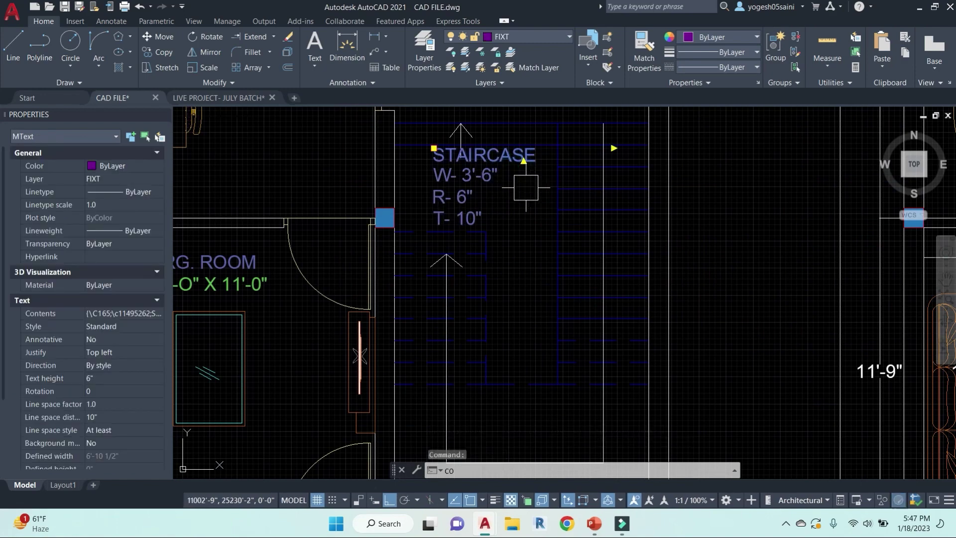
key("space")
left_click(526, 188)
middle_click_drag(533, 337, 539, 193)
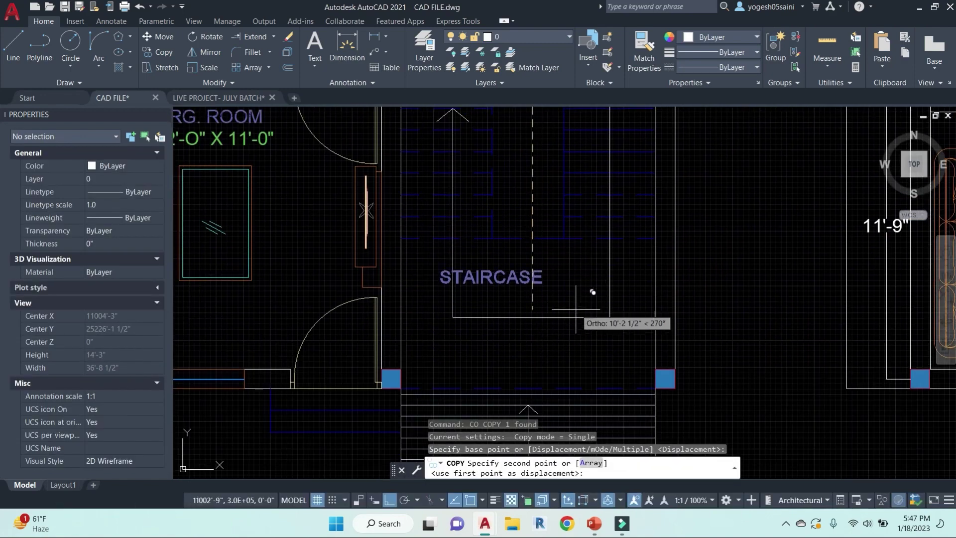
left_click(574, 308)
key("Escape")
Step: Move the copied STAIRCASE heading sideways to centre it in the area at the foot of the stairs
left_click(519, 279)
type("m")
key("space")
left_click(498, 307)
left_click(521, 306)
key("Escape")
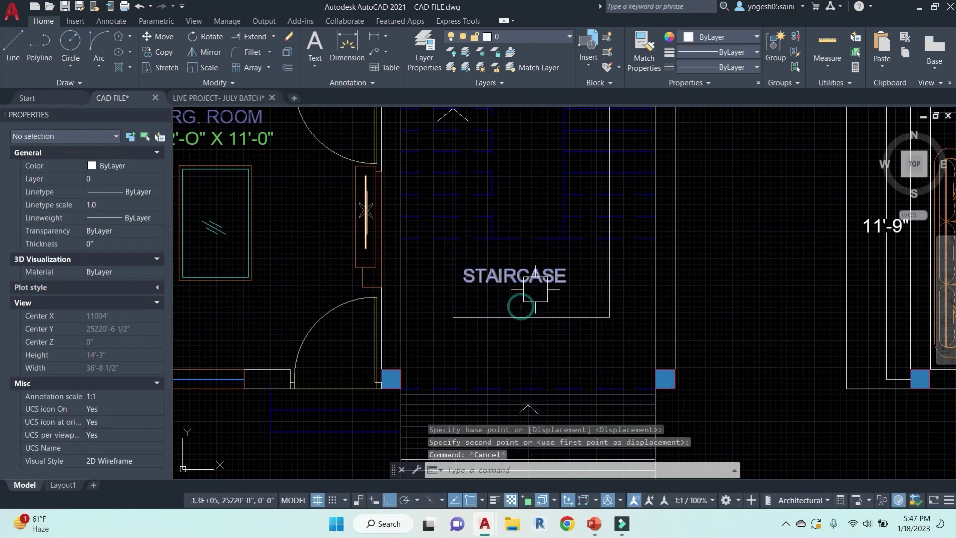
key("Escape")
Step: Add a linear dimension across the full width of the area at the foot of the stairs in the adjacent dimensioned plan
scroll(533, 293, "down", 2)
middle_click_drag(916, 363, 533, 320)
type("dli")
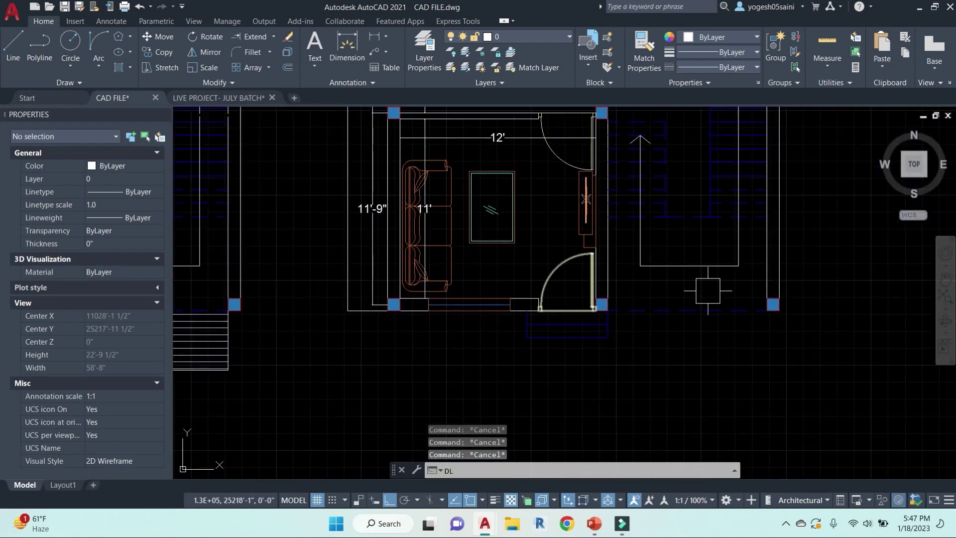
key("space")
left_click(608, 286)
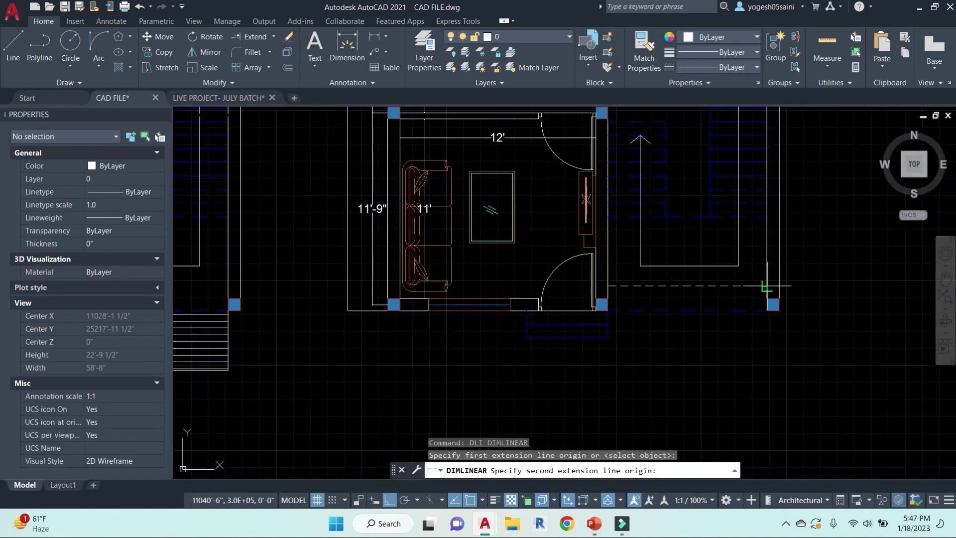
left_click(765, 286)
left_click(701, 288)
Step: Add a vertical linear dimension from the last stair tread to the front edge of the dimensioned plan
key("space")
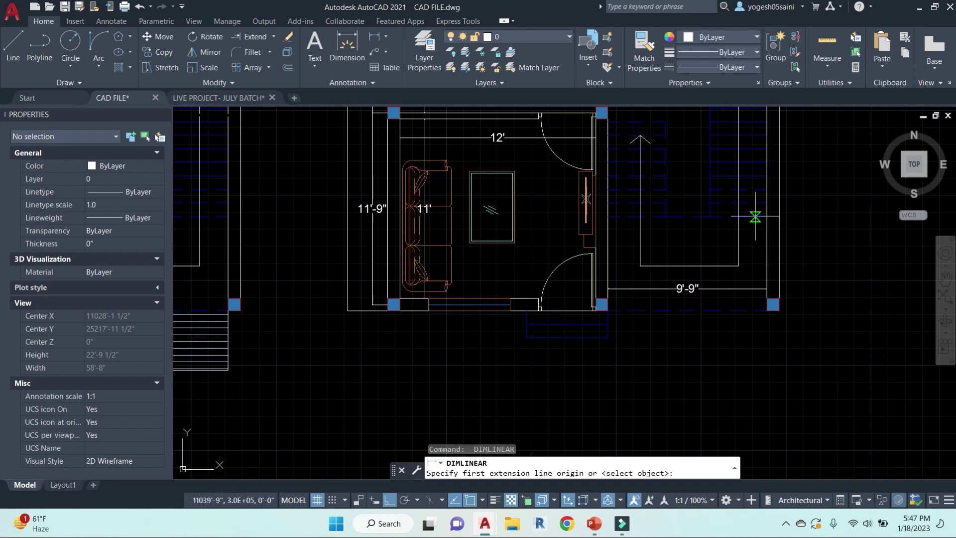
left_click(755, 216)
left_click(753, 310)
scroll(755, 269, "up", 4)
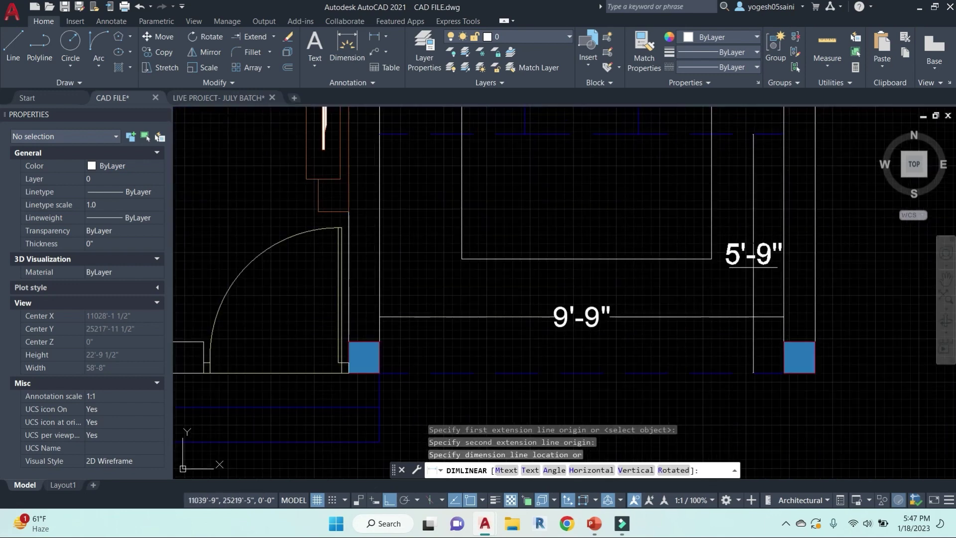
left_click(753, 268)
Step: Add a vertical linear dimension for the front corner column beside the drawing room in the dimensioned plan
scroll(751, 304, "down", 6)
scroll(496, 310, "down", 2)
middle_click_drag(424, 331, 506, 355)
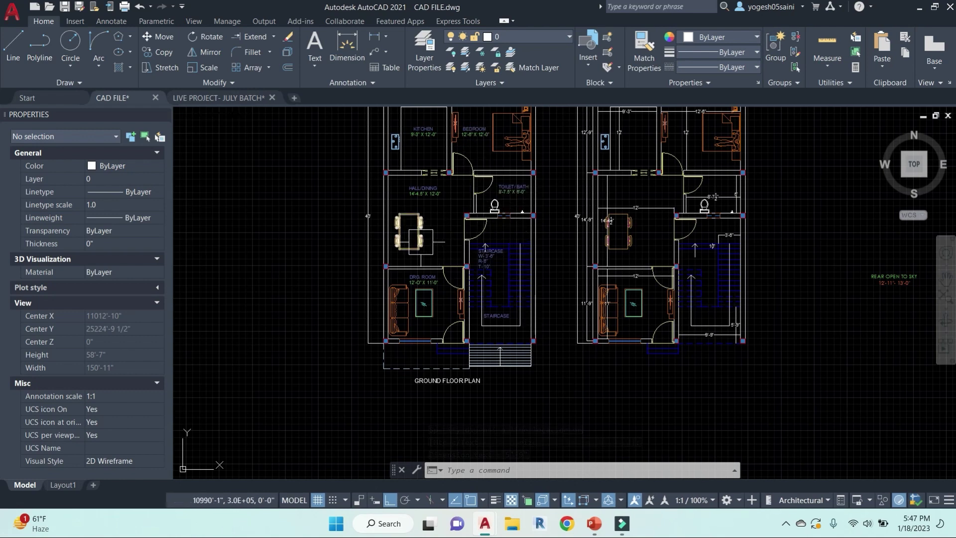
key("Escape")
type("DLI")
key("Return")
scroll(593, 345, "up", 10)
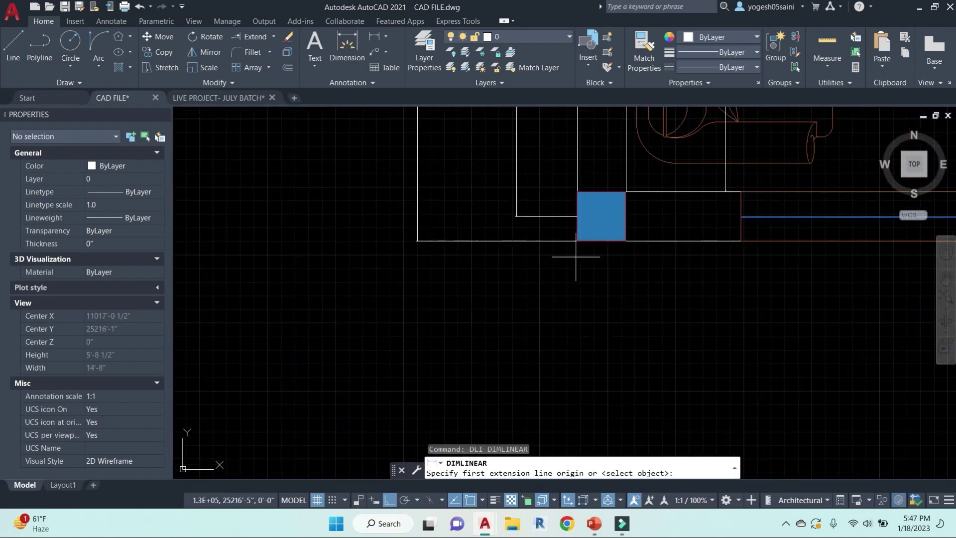
left_click(577, 191)
left_click(577, 241)
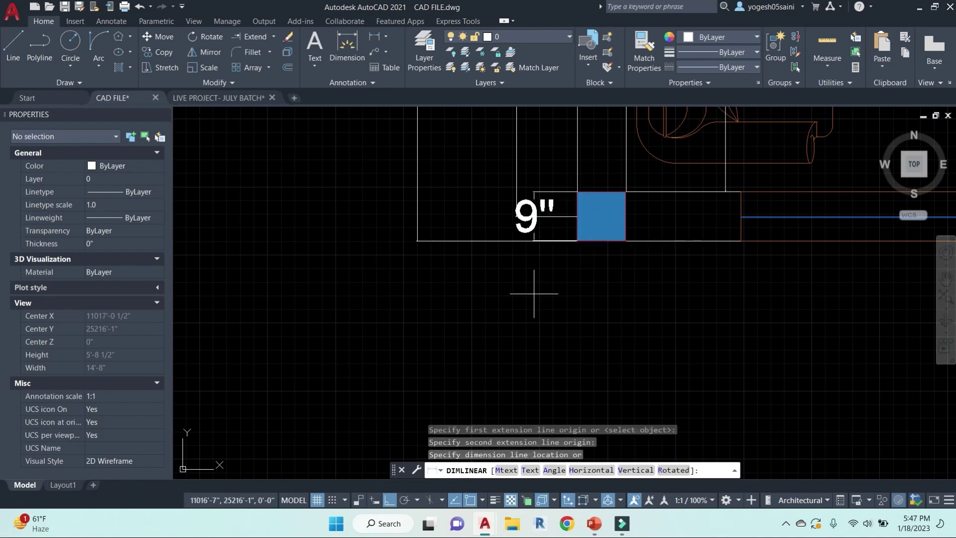
left_click(534, 294)
Step: Add a horizontal linear dimension for the width of the same corner column, placed just below it
key("Return")
left_click(577, 241)
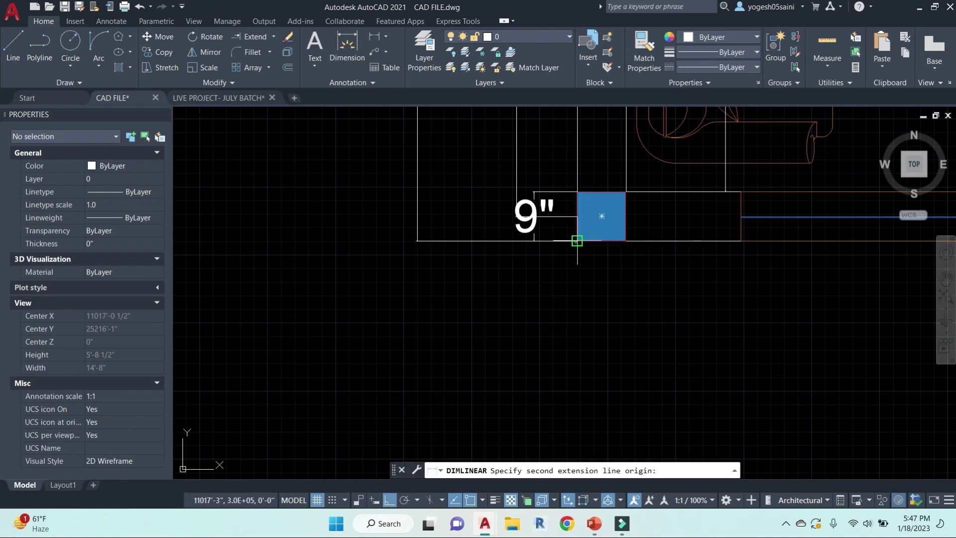
left_click(626, 241)
left_click(614, 272)
Step: Copy the GROUND FLOOR PLAN title horizontally to the space below the adjacent dimensioned plan
scroll(614, 279, "down", 10)
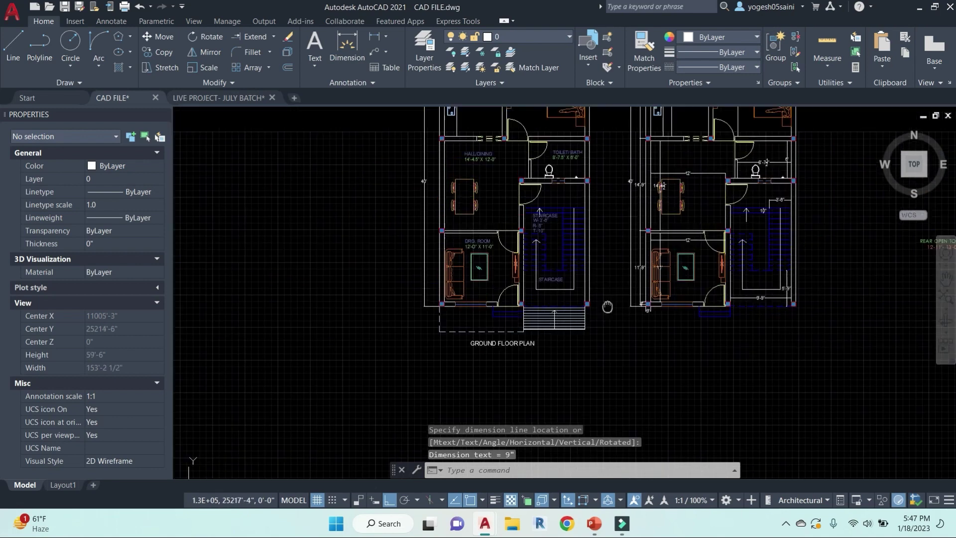
middle_click_drag(592, 351, 619, 377)
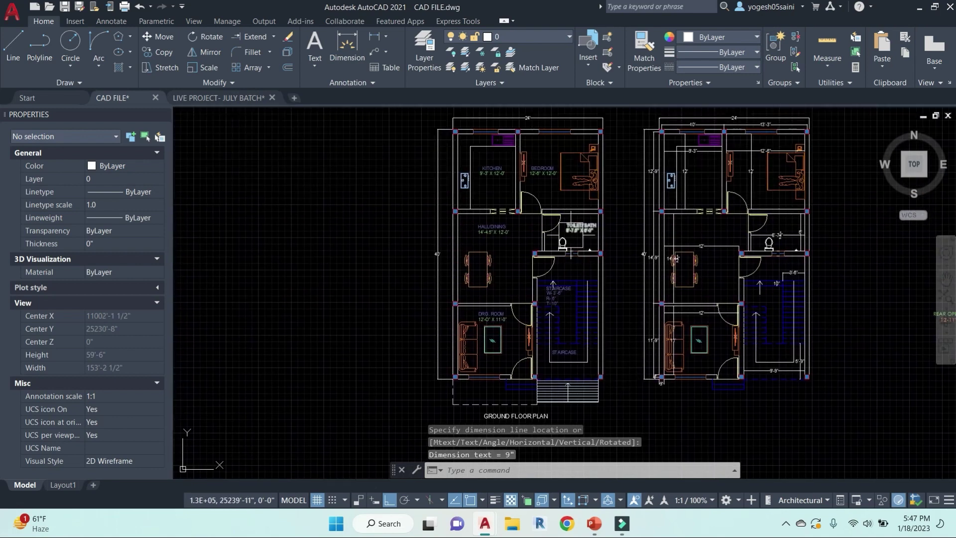
scroll(520, 223, "up", 4)
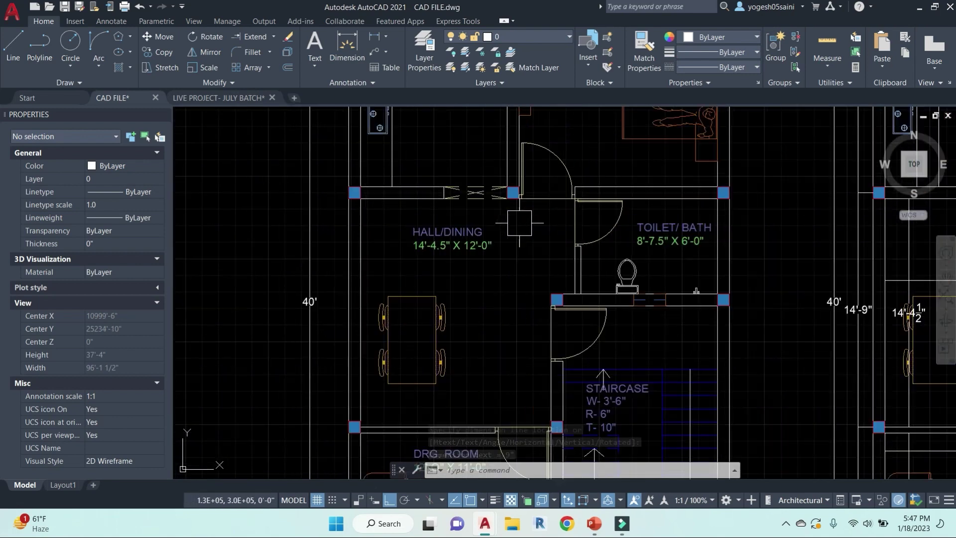
scroll(686, 205, "down", 5)
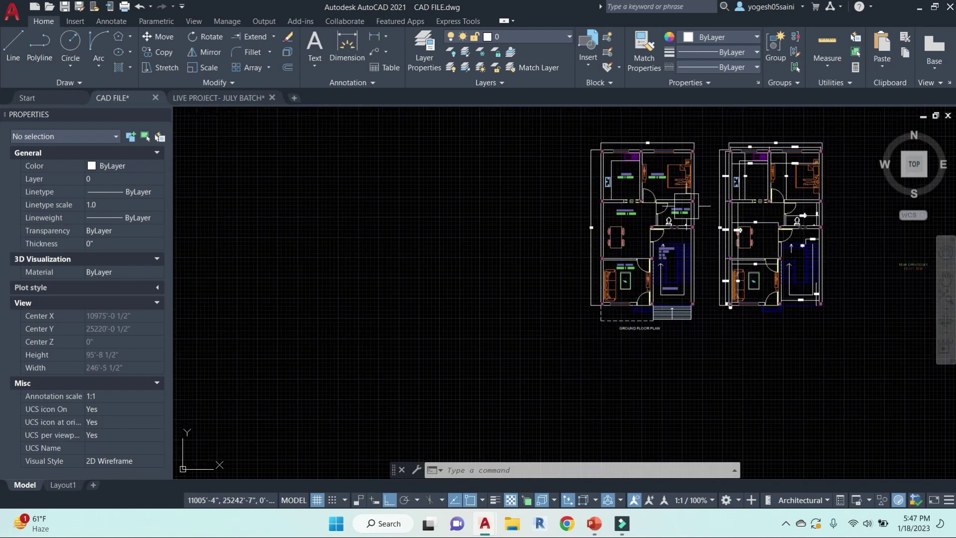
scroll(737, 332, "up", 4)
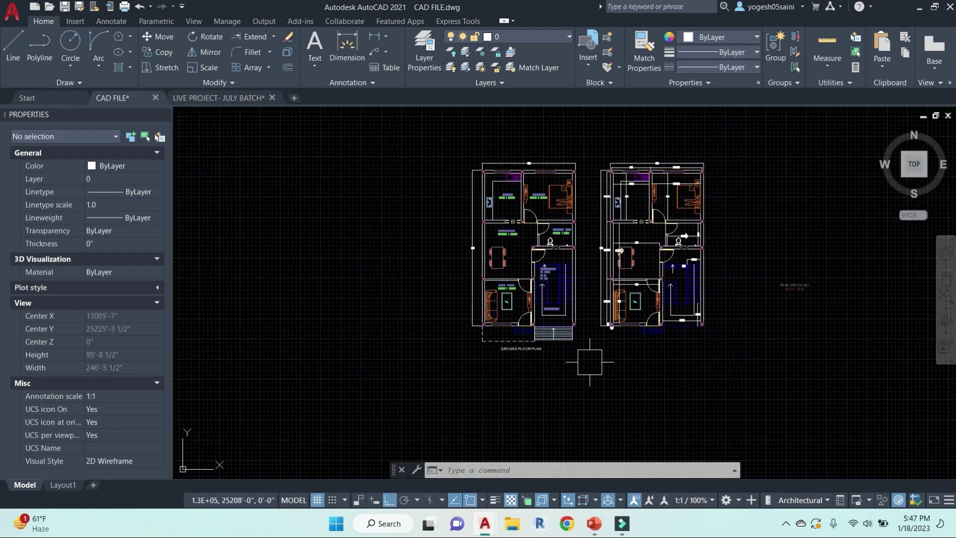
left_click(498, 315)
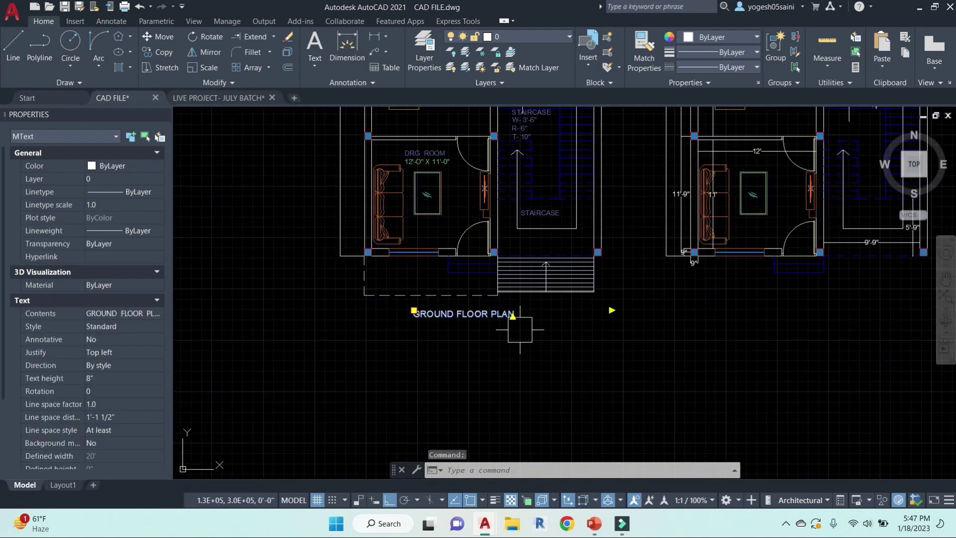
type("co")
key("space")
left_click(515, 358)
left_click(862, 350)
key("Escape")
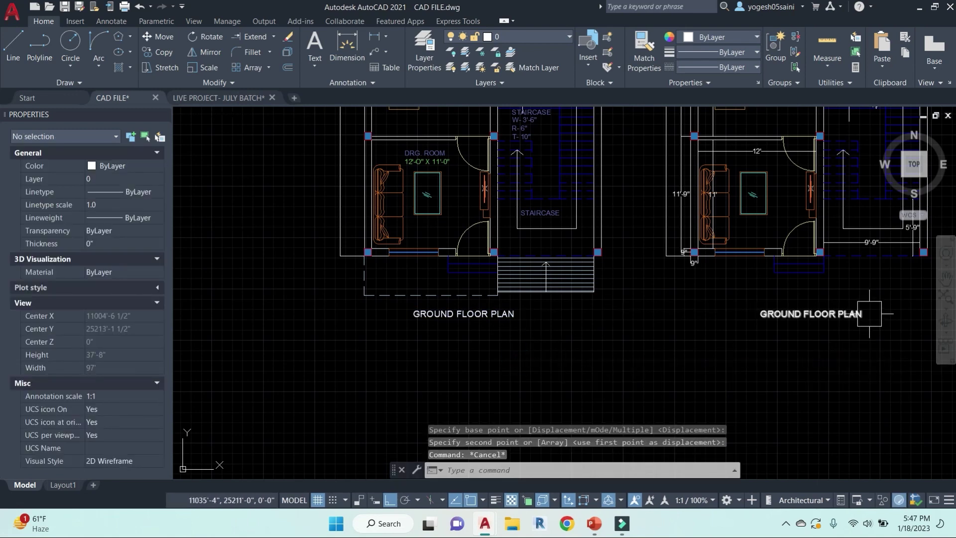
Step: Extend the copied title's text to read GROUND FLOOR PLAN WORKIG PLAN and finish editing
double_click(797, 313)
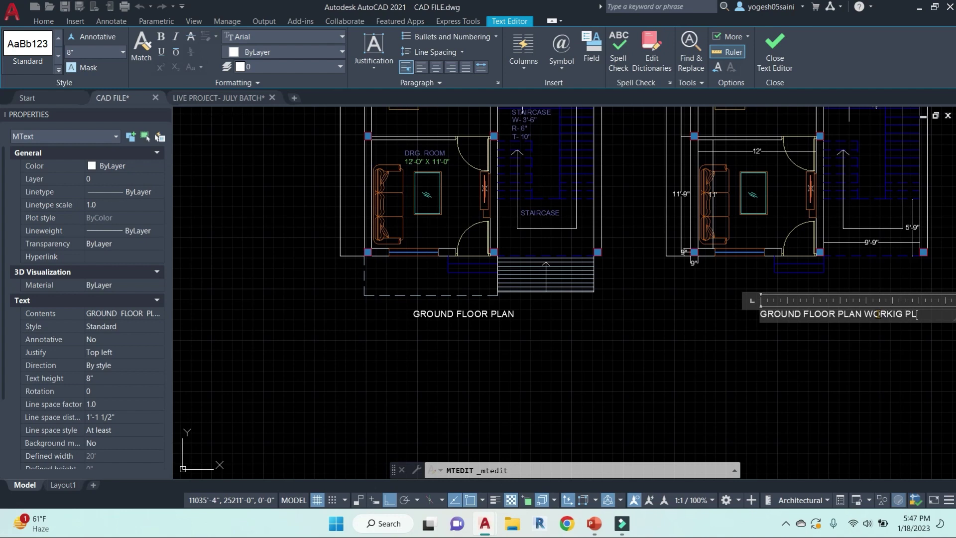
left_click(851, 400)
key("Escape")
key("Escape")
Step: Move the extended title horizontally to centre it beneath the dimensioned plan
left_click(834, 312)
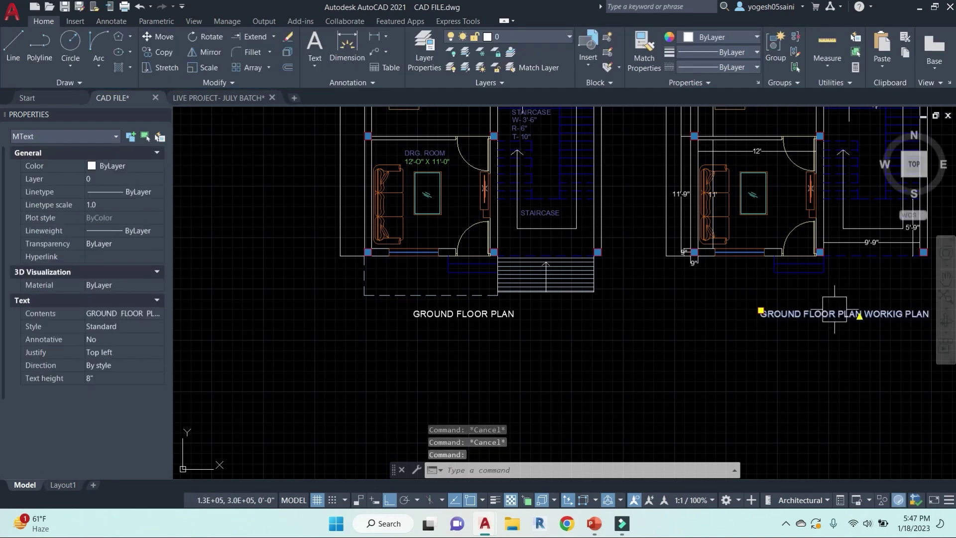
type("m")
left_click(857, 369)
left_click(817, 369)
key("Escape")
scroll(806, 369, "down", 2)
middle_click_drag(817, 367, 640, 352)
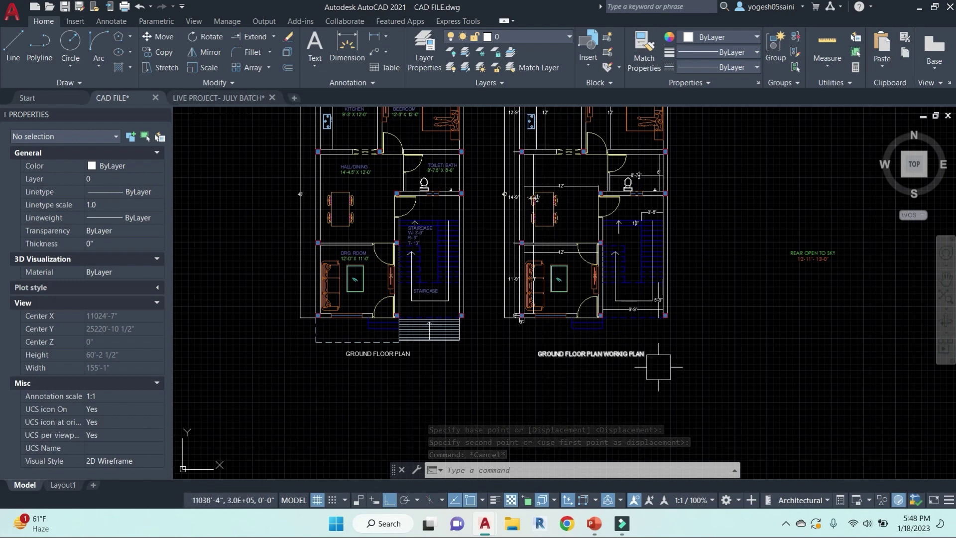
middle_click_drag(674, 344, 679, 350)
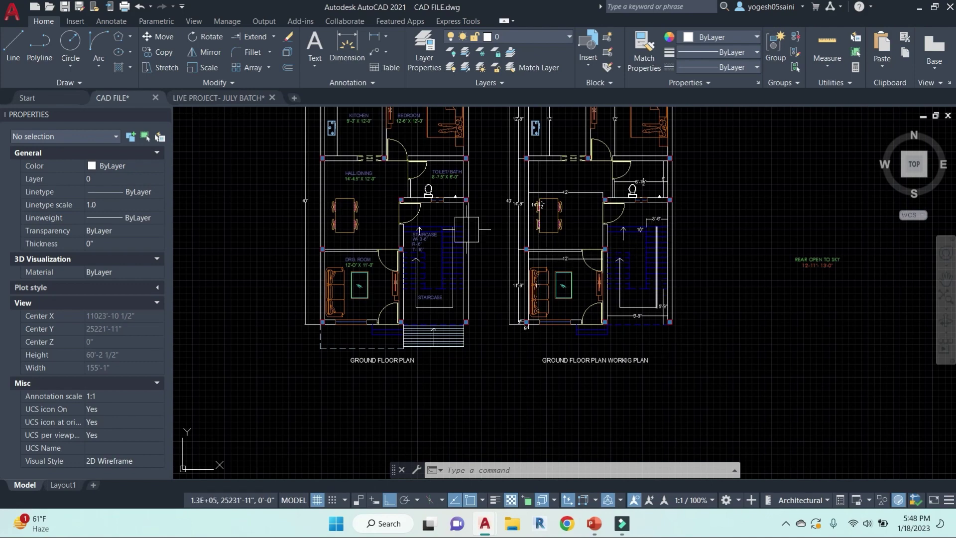
scroll(466, 229, "up", 6)
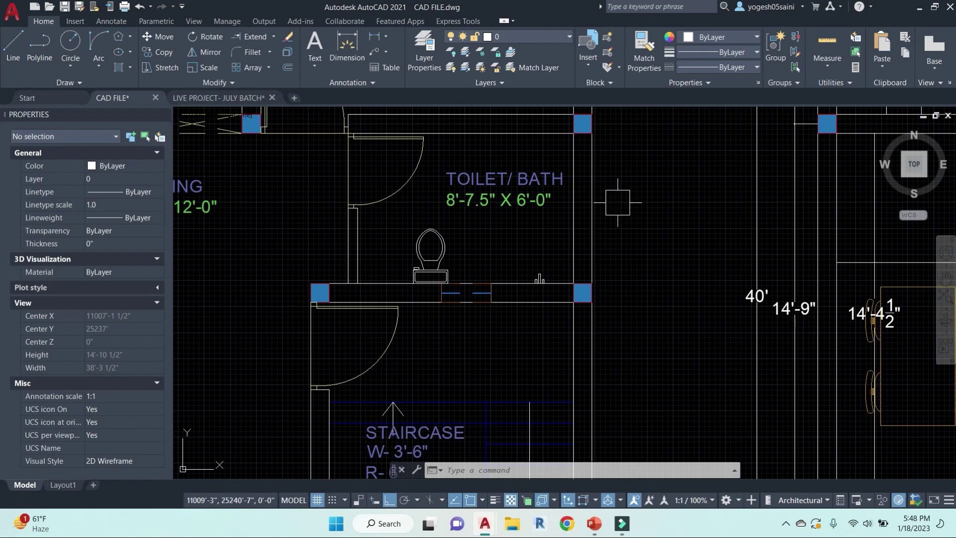
scroll(616, 210, "down", 6)
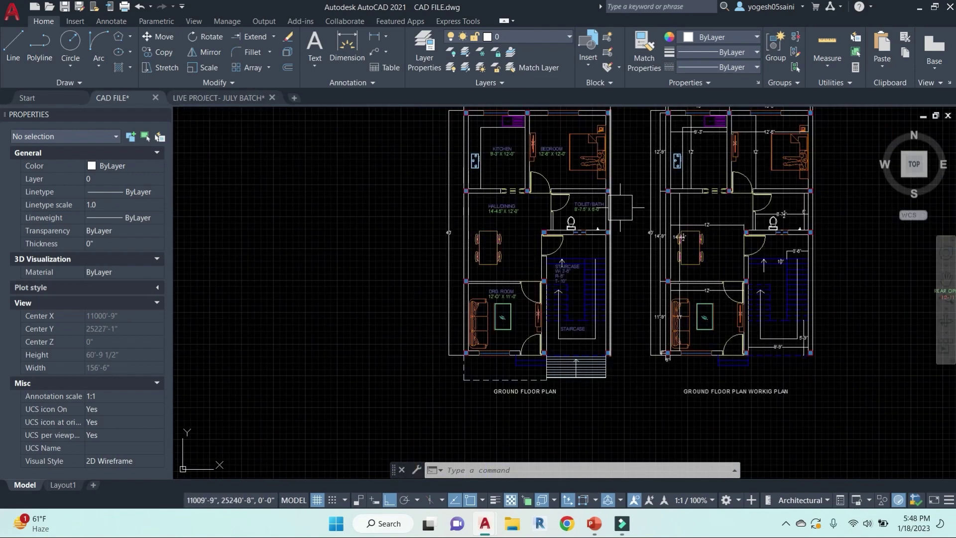
Step: Select the complete labelled ground floor plan with its title and move it away from the dimensioned plan to widen the gap
middle_click_drag(584, 283, 557, 310)
key("Escape")
key("Escape")
key("Escape")
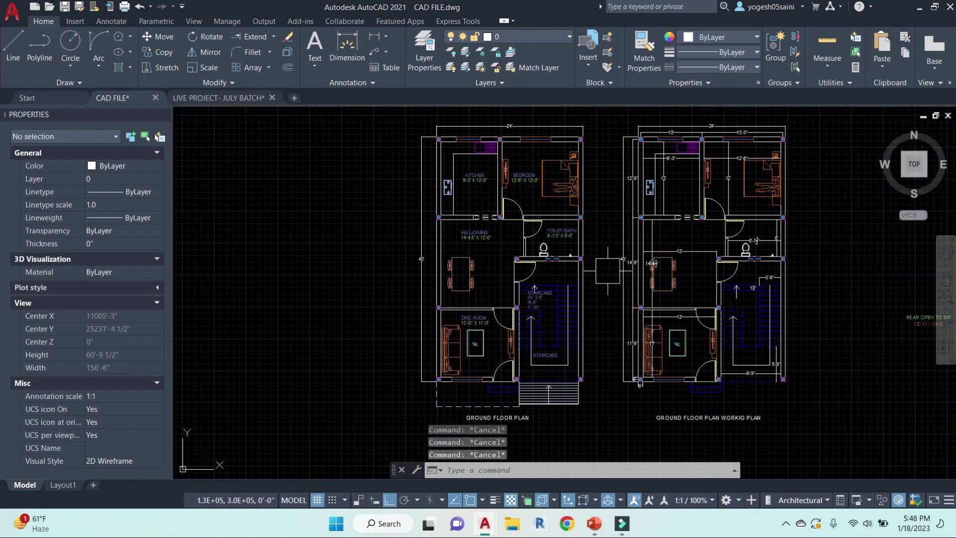
left_click(600, 442)
left_click(349, 107)
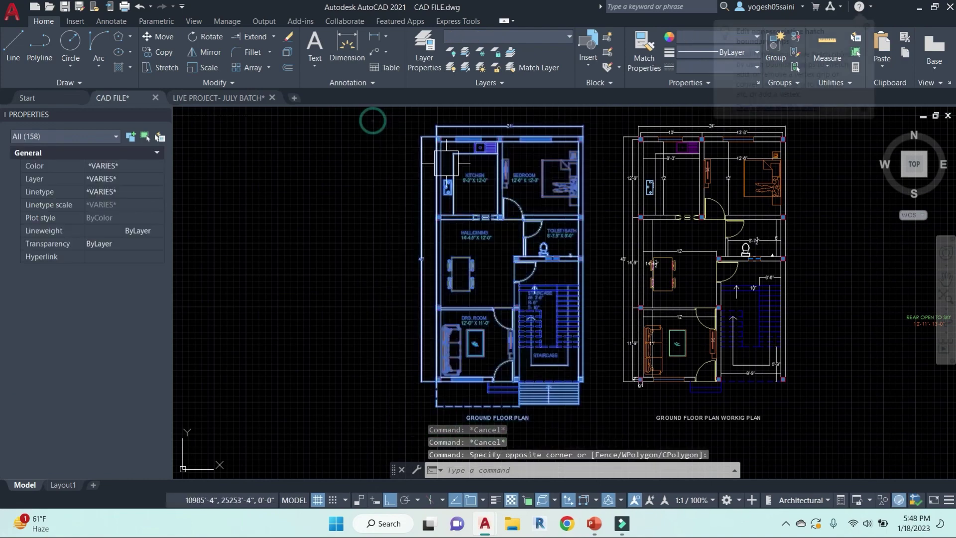
type("m")
key("Return")
left_click(370, 207)
left_click(267, 188)
key("Escape")
scroll(426, 215, "down", 4)
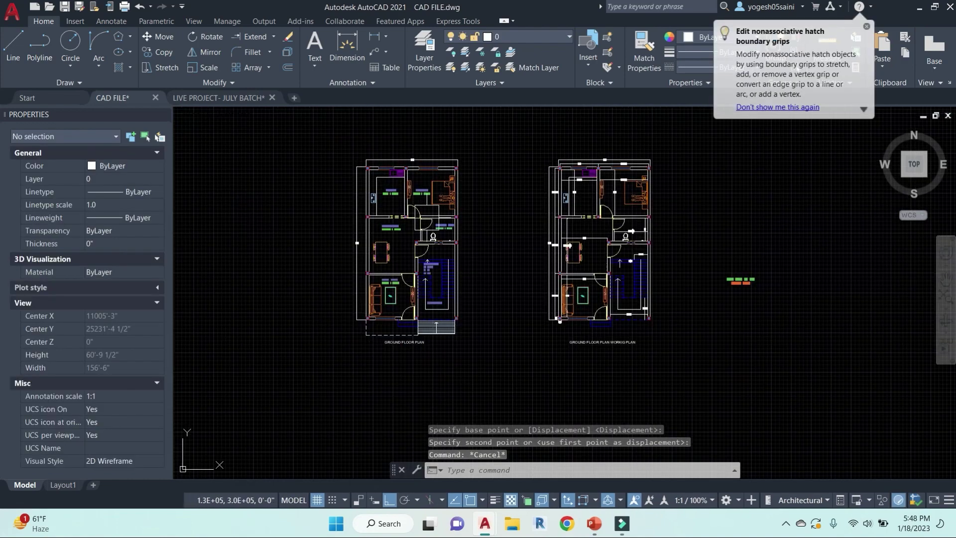
middle_click_drag(451, 264, 491, 267)
scroll(483, 224, "up", 5)
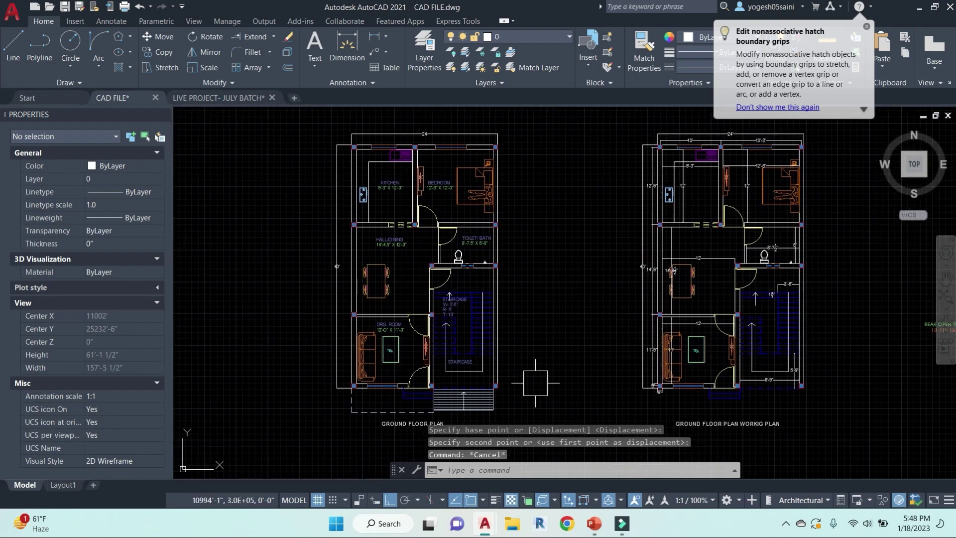
mouse_move(530, 292)
middle_mouse_down()
mouse_move(565, 282)
mouse_move(526, 278)
middle_mouse_up()
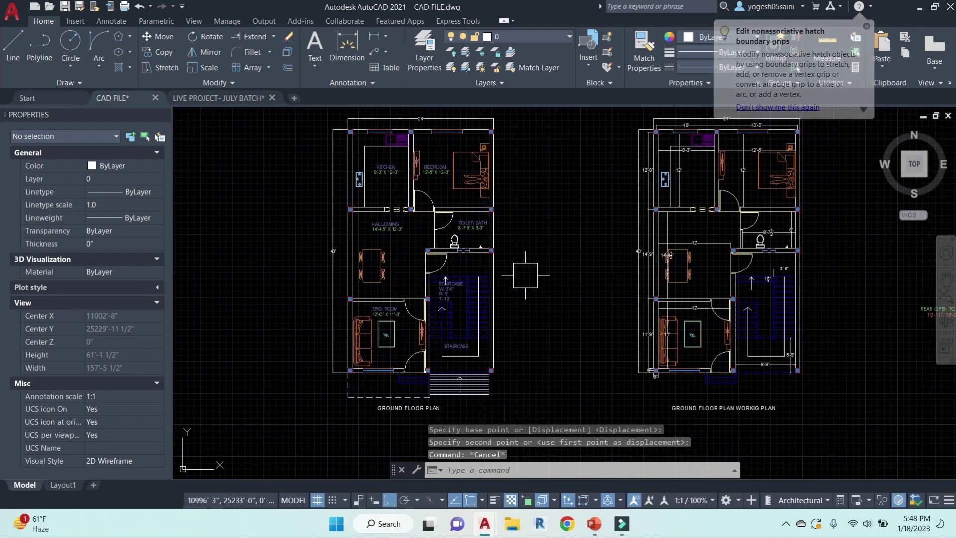
key("Escape")
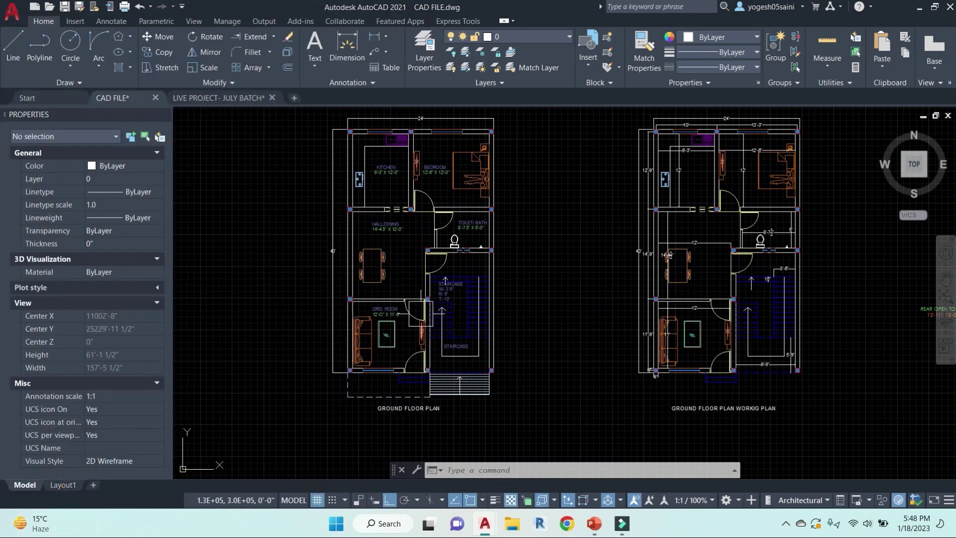
middle_click_drag(514, 304, 524, 309)
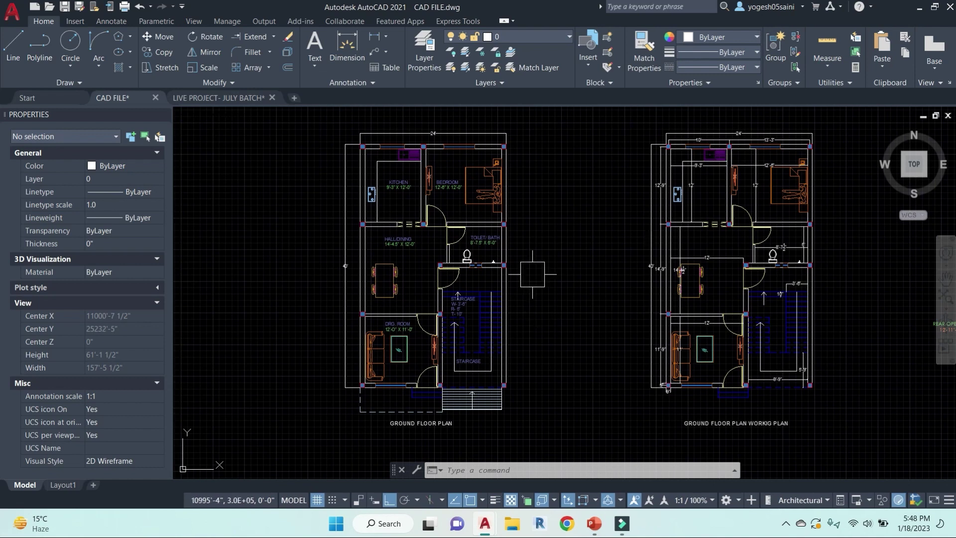
key("Escape")
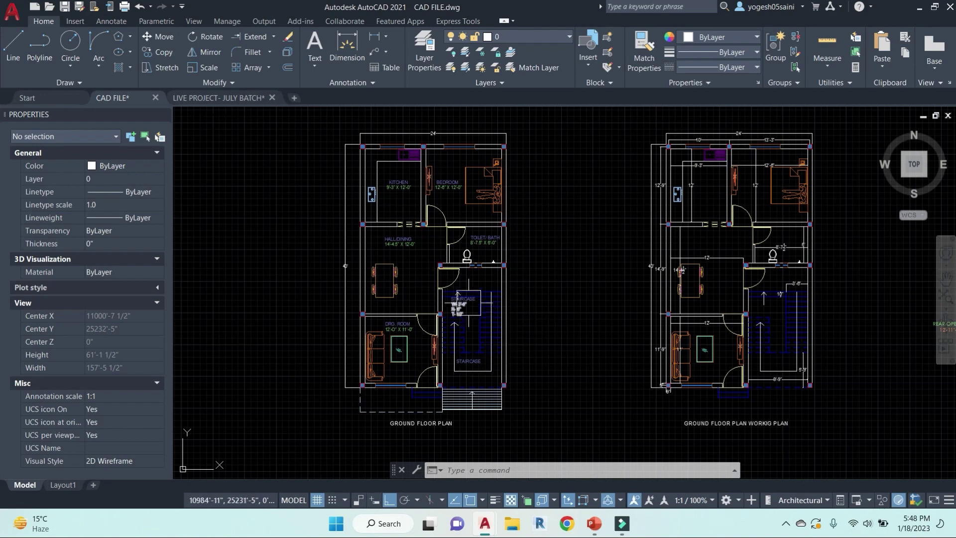
scroll(393, 272, "up", 5)
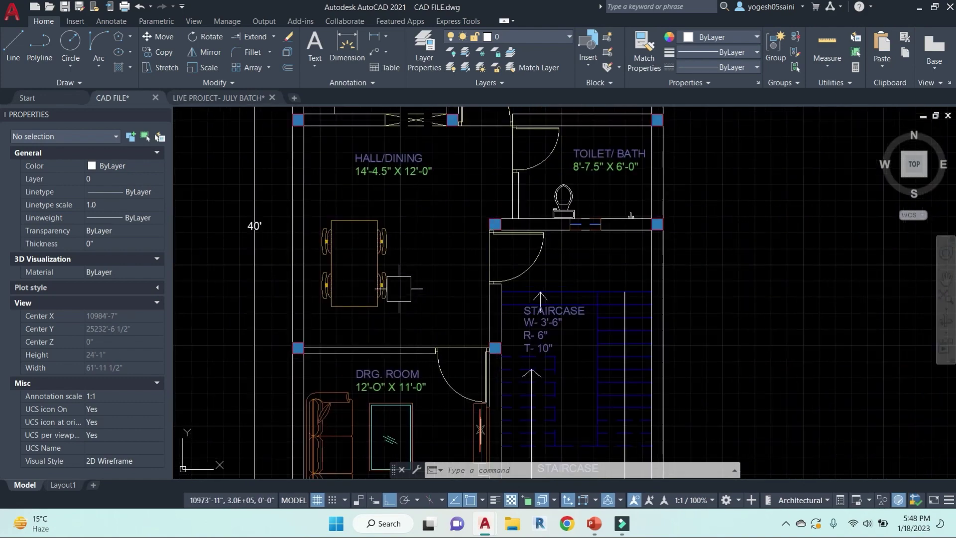
scroll(662, 271, "down", 10)
key("Escape")
key("Escape")
Step: Draw a rectangular frame around the labelled ground floor plan, enclosing its dimensions and title
scroll(554, 266, "up", 2)
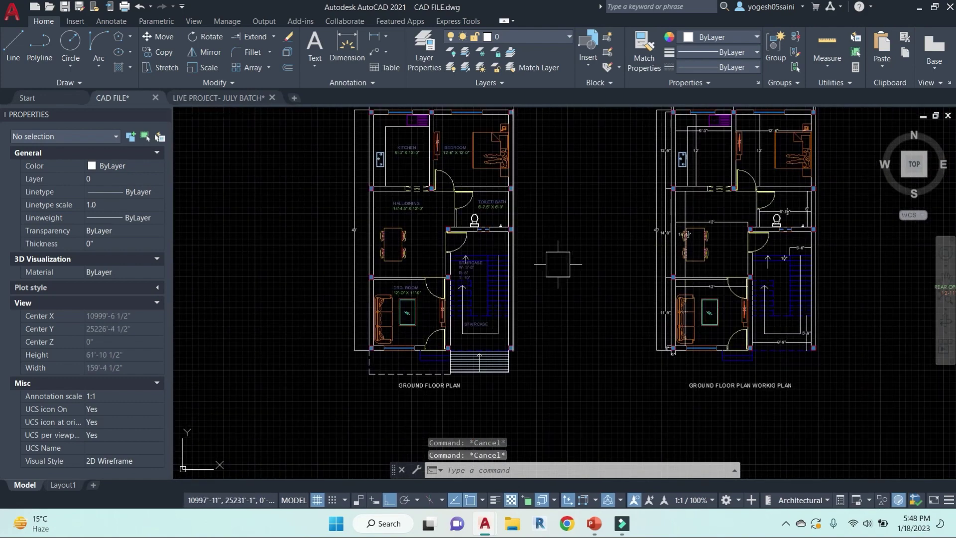
type("REC")
key("Return")
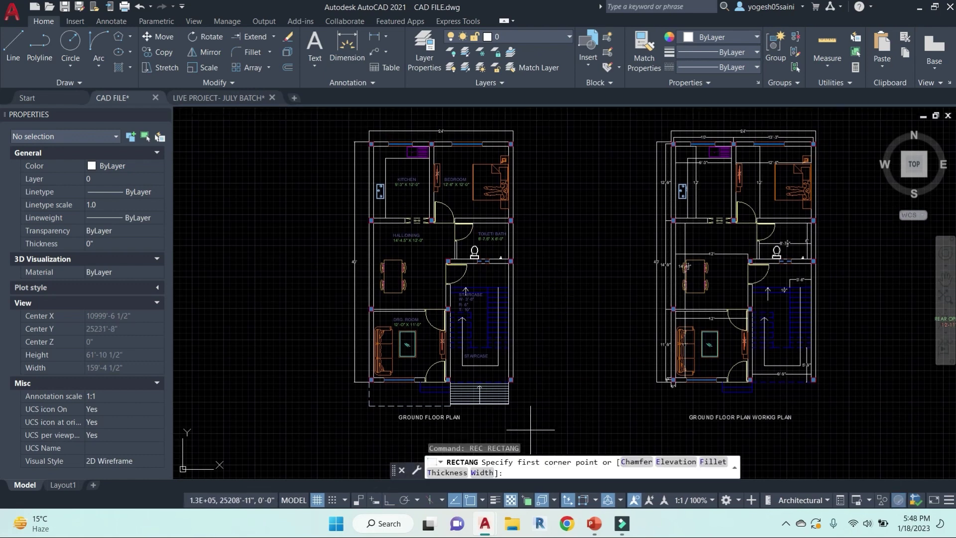
left_click(530, 426)
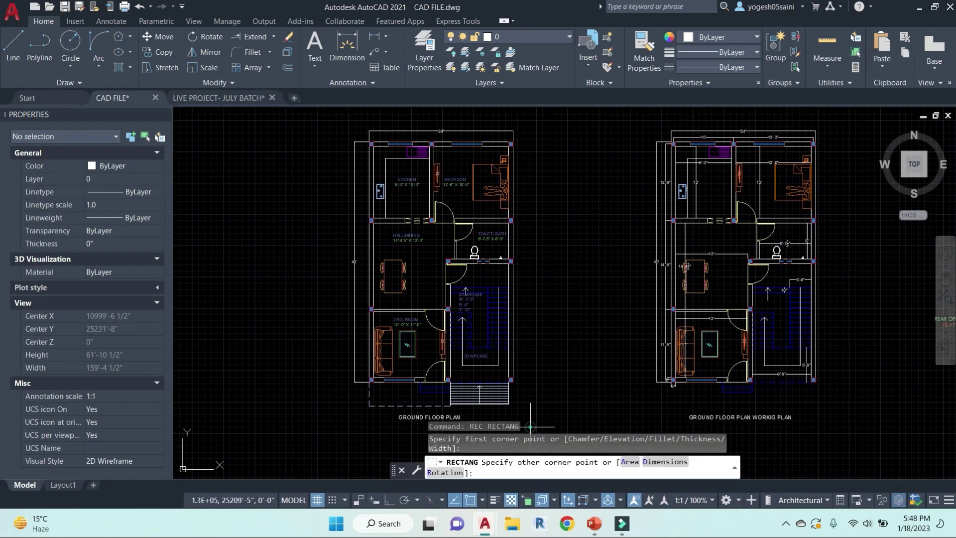
left_click(338, 118)
Step: Offset the rectangular frame 1' outward to form a double border around the labelled plan
type("O")
key("Return")
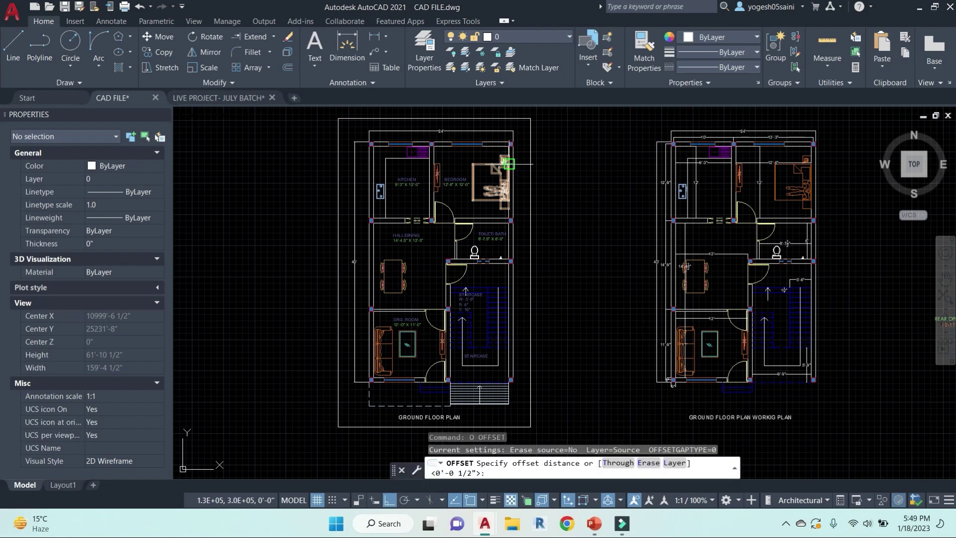
type("1")
key("Return")
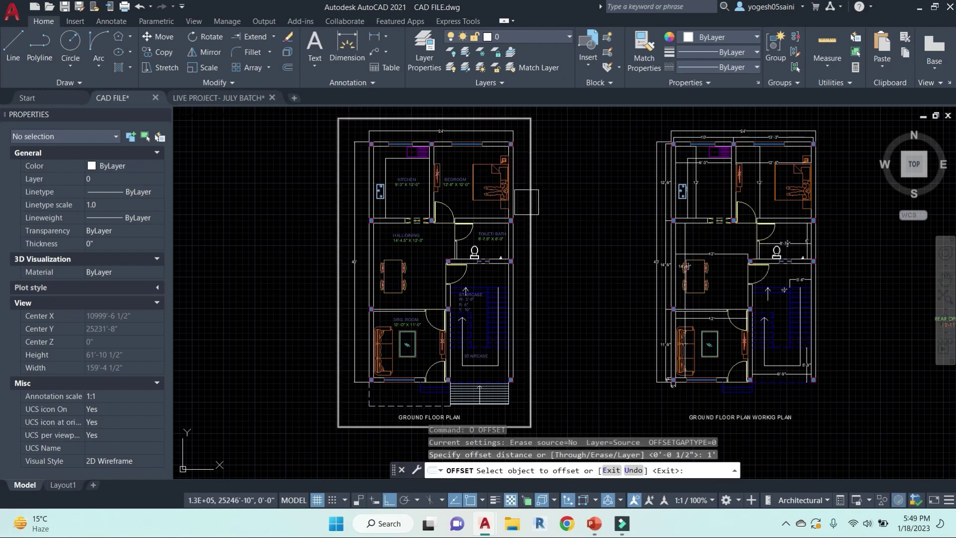
left_click(530, 202)
left_click(593, 207)
scroll(593, 224, "down", 2)
middle_click_drag(578, 258, 607, 252)
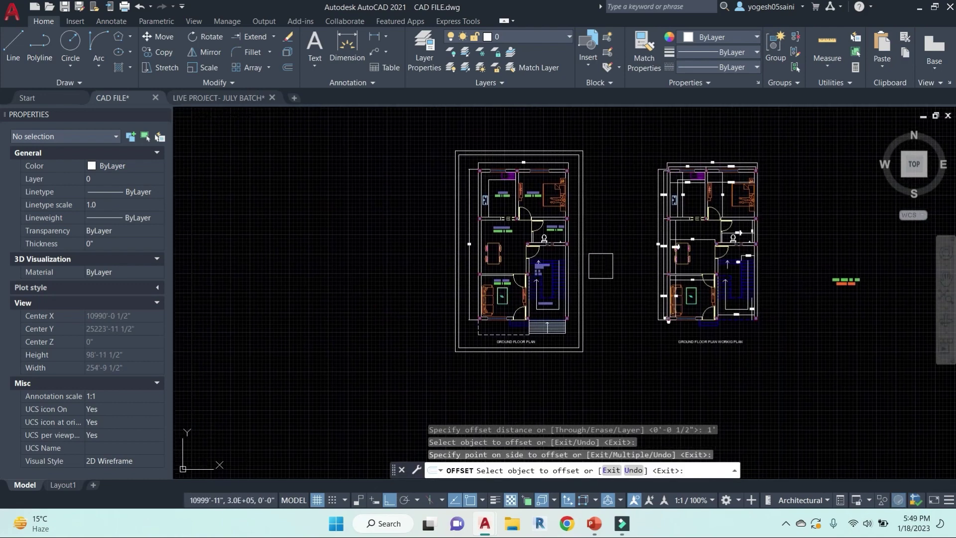
key("Escape")
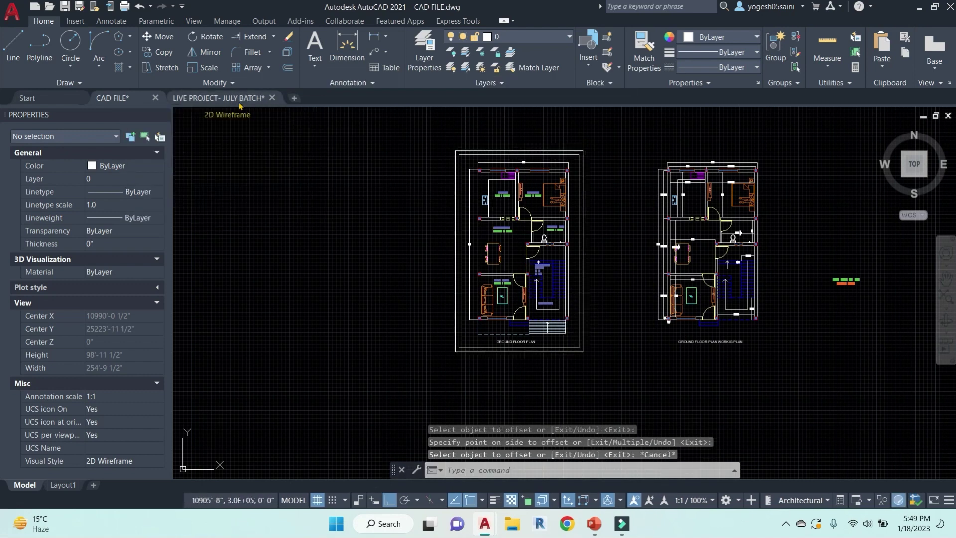
Step: Draw a horizontal line beside the GROUND FLOOR PLAN title with a short diagonal arrowhead stroke at its west end, turning Ortho off for the diagonal
mouse_move(223, 102)
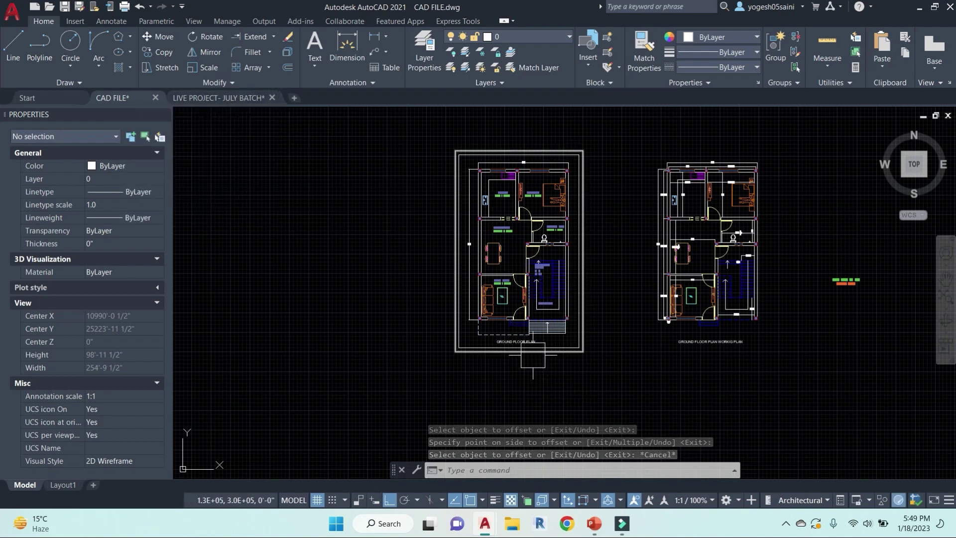
middle_click_drag(590, 348, 582, 354)
scroll(581, 354, "up", 5)
key("Escape")
key("Escape")
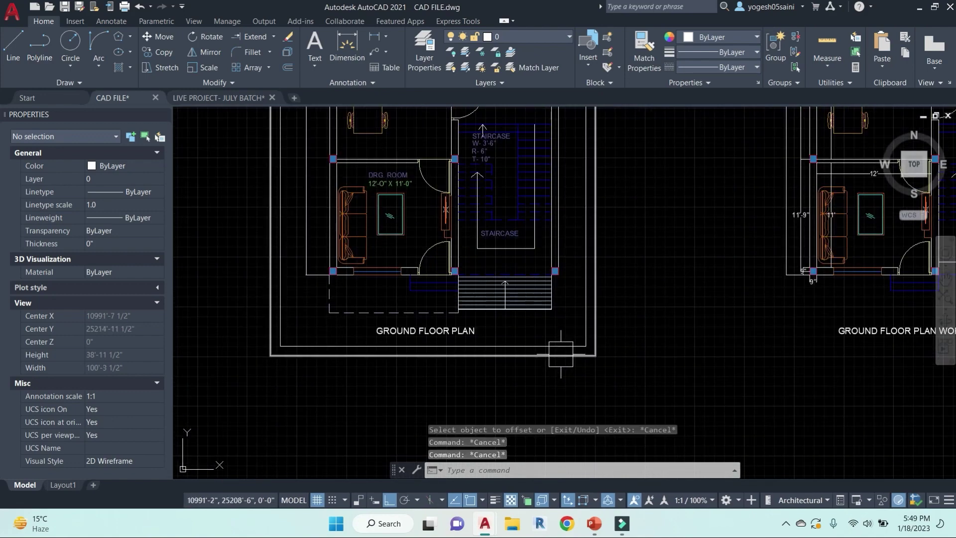
type("l")
key("Return")
scroll(565, 334, "up", 1)
left_click(566, 333)
left_click(482, 333)
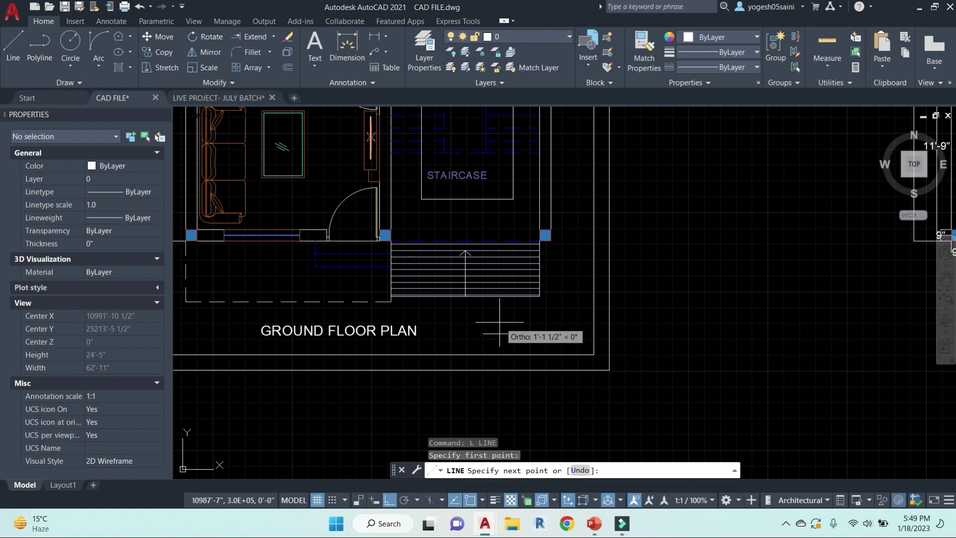
key("F8")
left_click(506, 319)
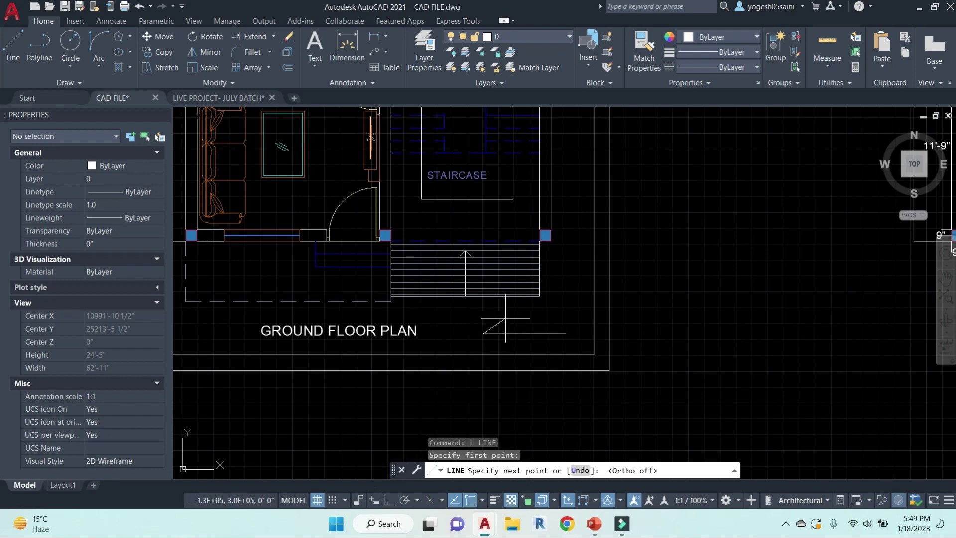
key("Escape")
Step: Mirror the diagonal stroke about the horizontal line, keeping the original, to complete the arrowhead
left_click(502, 320)
type("mi")
key("Return")
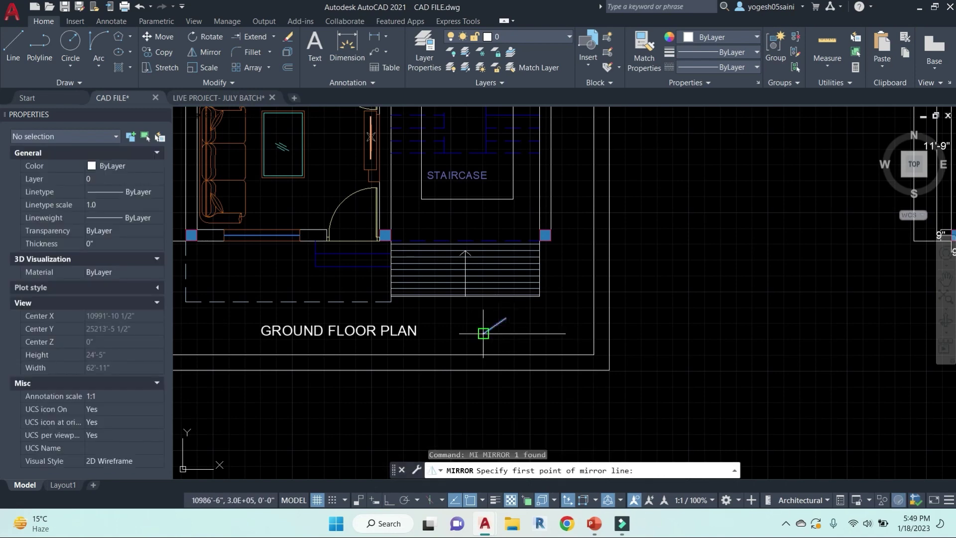
left_click(482, 334)
left_click(566, 333)
key("Escape")
Step: Copy the GROUND FLOOR PLAN title above the new arrow and change the copy's text to N
left_click(398, 331)
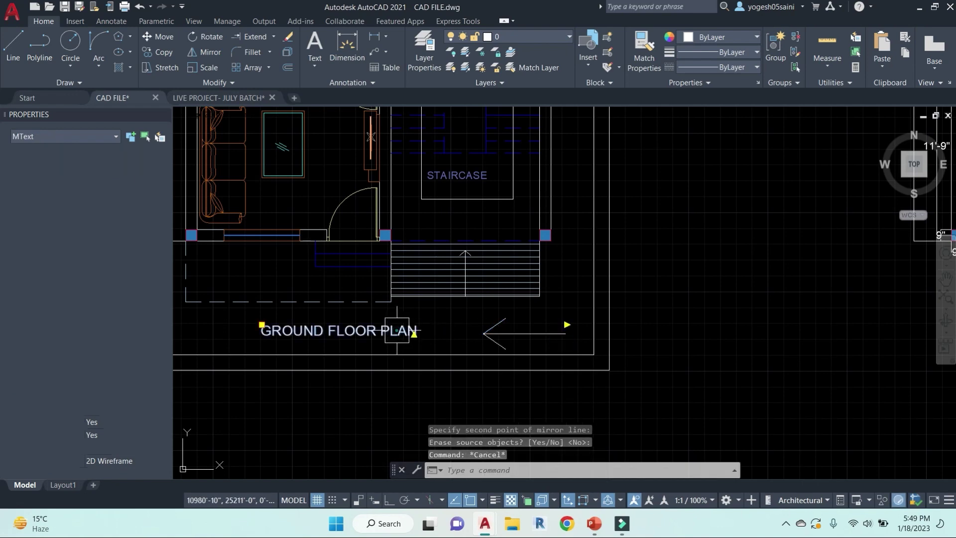
type("co")
key("Return")
left_click(397, 423)
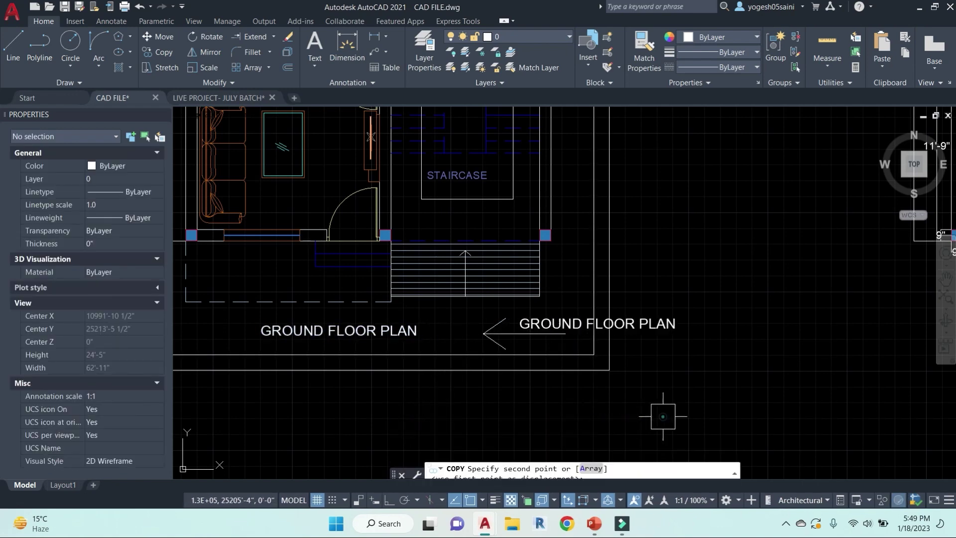
left_click(655, 416)
key("Escape")
double_click(573, 317)
type("N")
key("Escape")
key("Escape")
key("Escape")
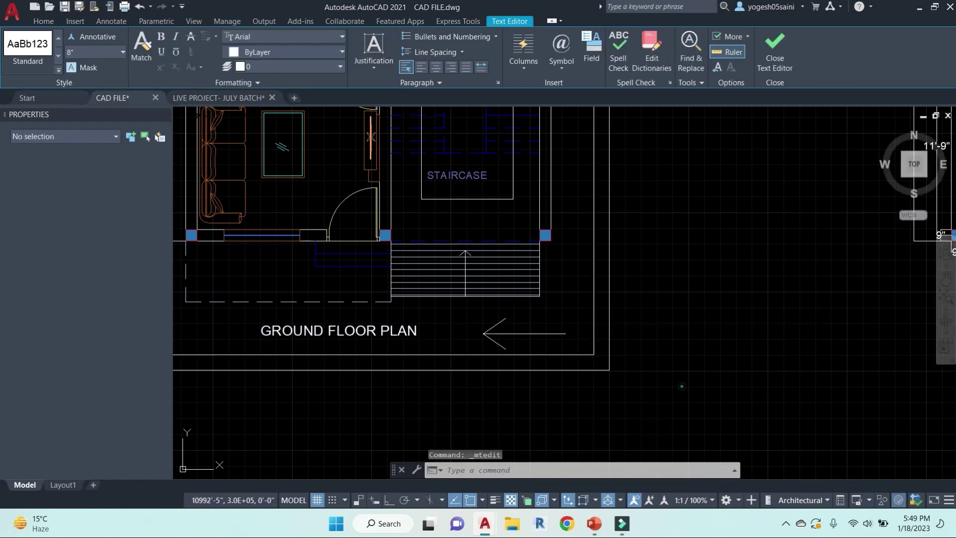
Step: Move the north arrow with its N label to the west side of the GROUND FLOOR PLAN title and save the drawing
scroll(658, 323, "down", 4)
scroll(678, 354, "up", 6)
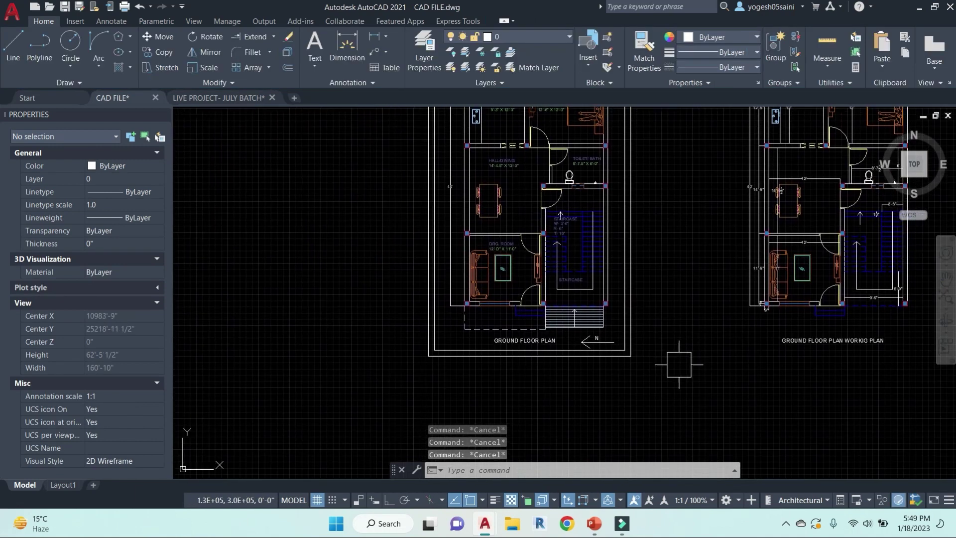
left_click(647, 354)
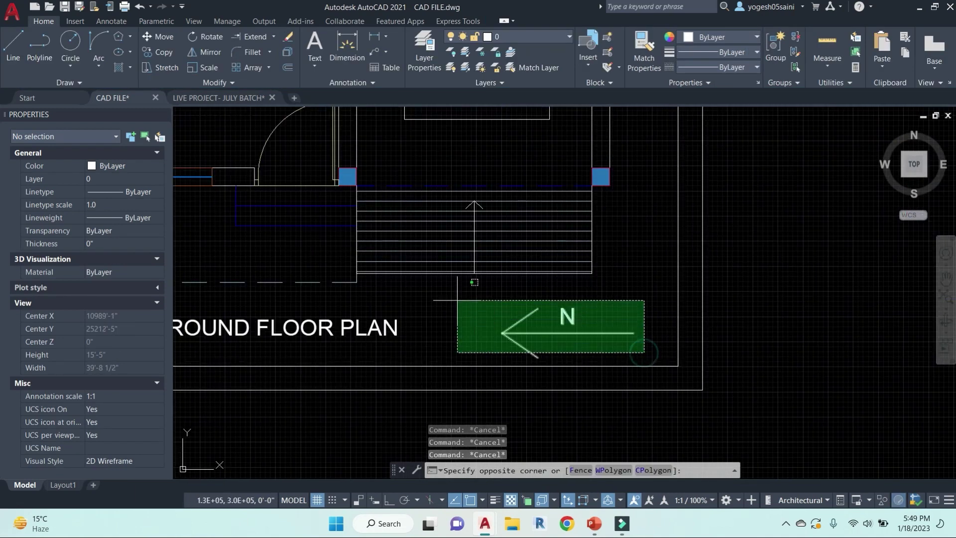
left_click(455, 301)
scroll(567, 323, "down", 3)
type("M")
key("Return")
left_click(719, 396)
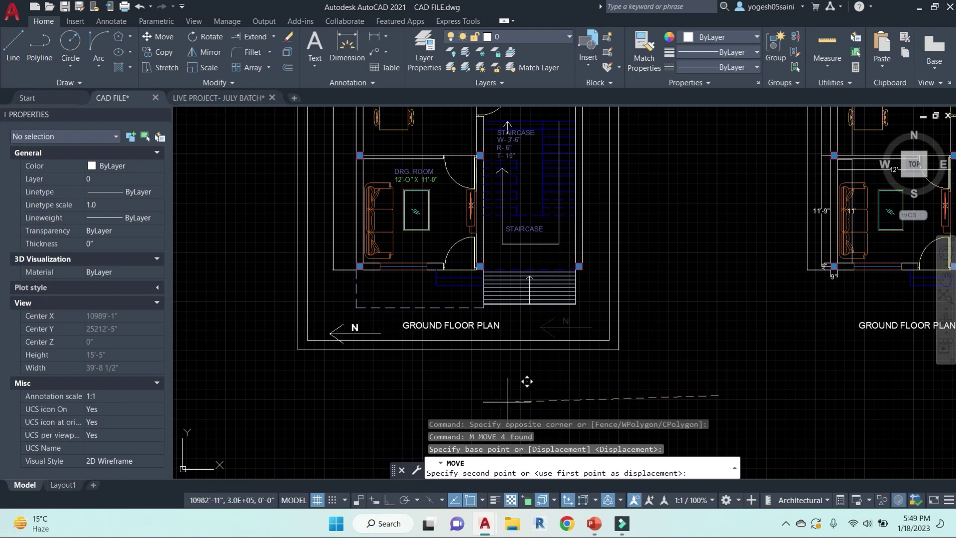
left_click(503, 393)
key("Escape")
key("ctrl+s")
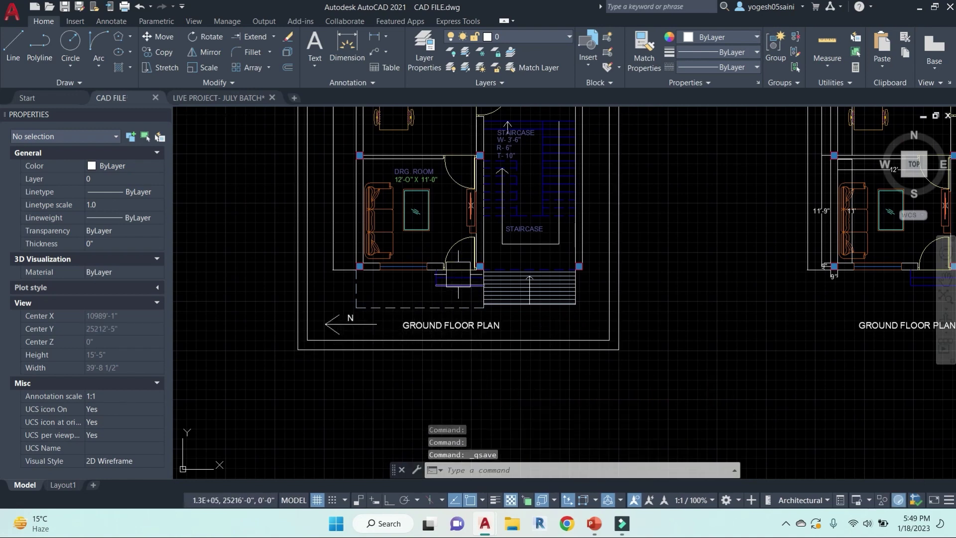
Step: Copy the DRG. ROOM label down into the dashed projection area in front of the drawing room
scroll(427, 176, "up", 4)
left_click(403, 170)
type("co")
key("Return")
left_click(527, 214)
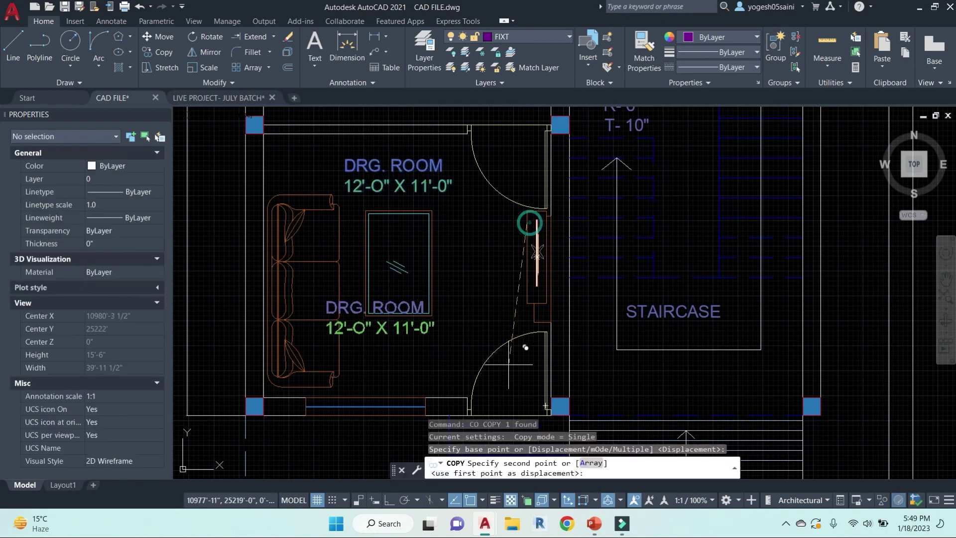
middle_click_drag(502, 383, 552, 199)
key("Escape")
Step: Replace the copied label's text with 4' WIDE PROJECTION ABOVE and widen its text box so it wraps onto two lines
double_click(443, 263)
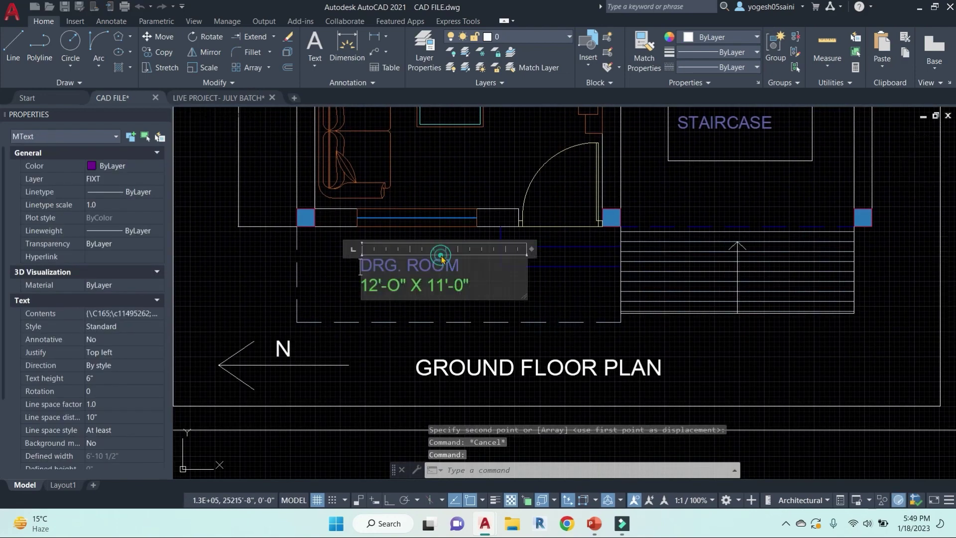
type("4' WIDE")
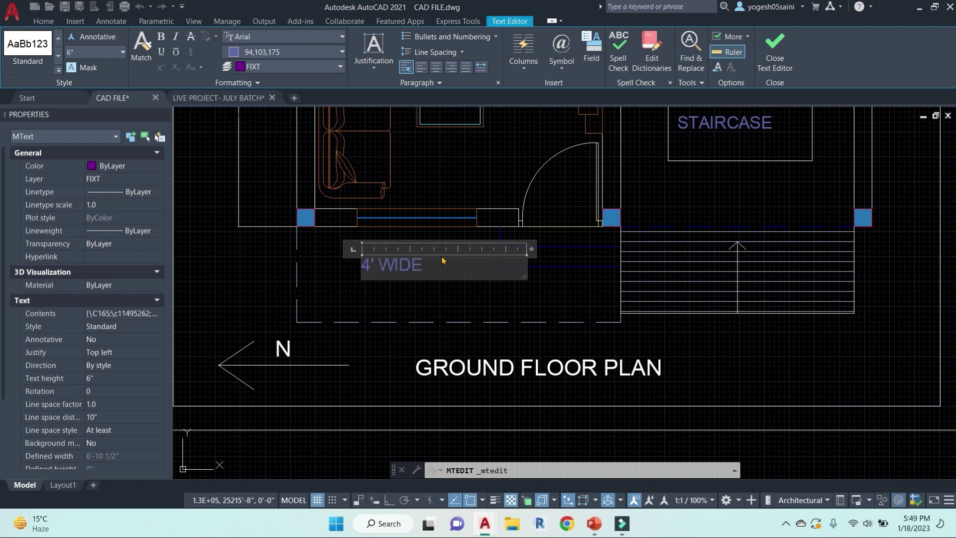
type("PROJECTION ABOVE")
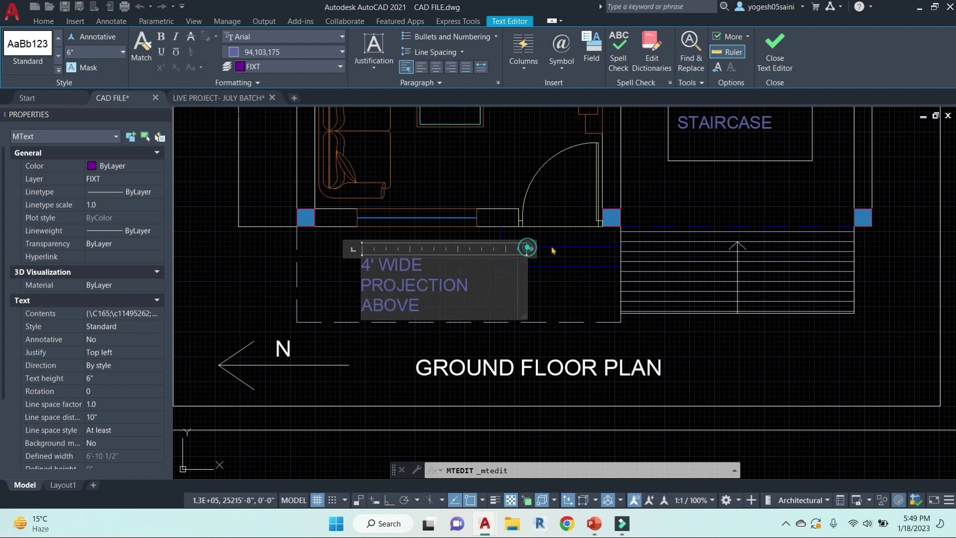
left_click_drag(527, 247, 599, 248)
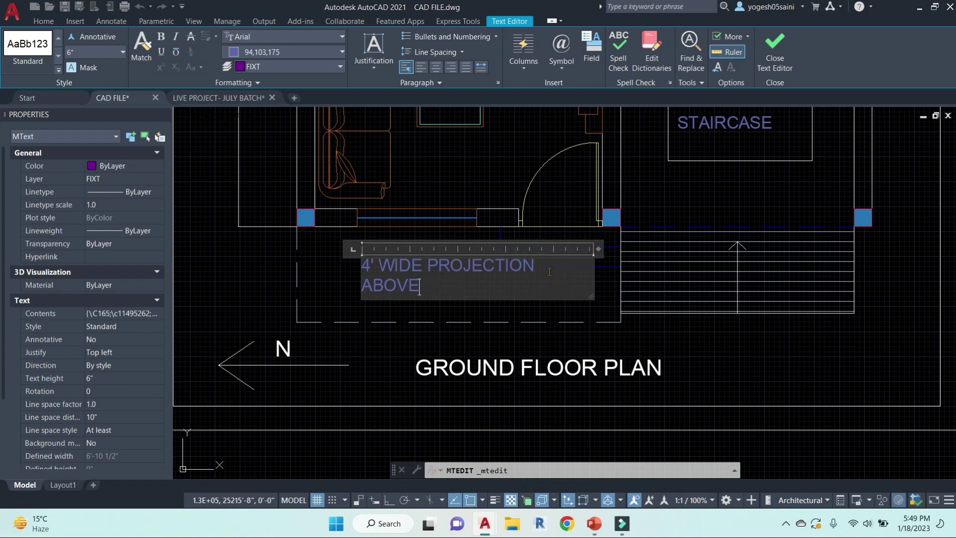
left_click(599, 319)
Step: Move the 4' WIDE PROJECTION ABOVE label slightly down within the dashed outline and save the drawing
left_click(452, 271)
type("m")
key("Return")
left_click(604, 271)
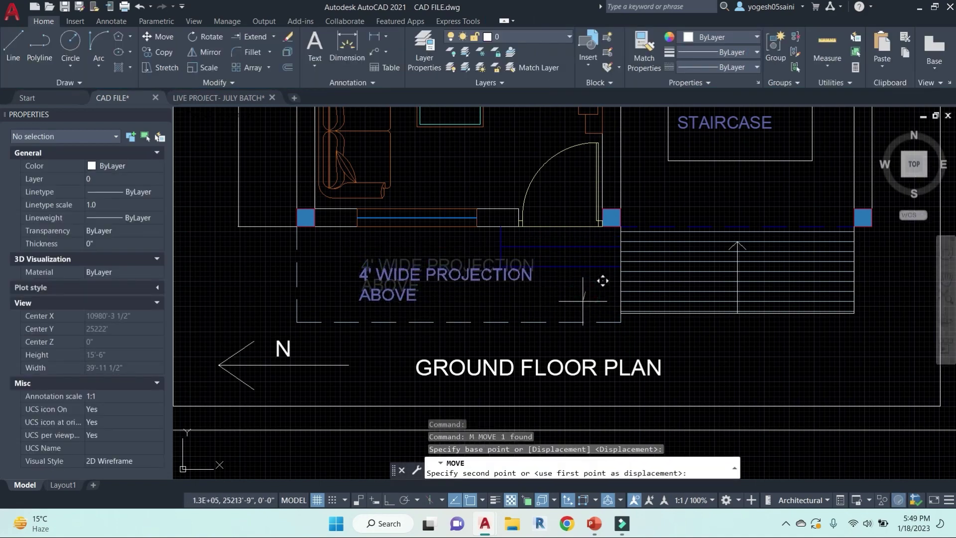
key("Escape")
key("Escape")
scroll(456, 297, "down", 3)
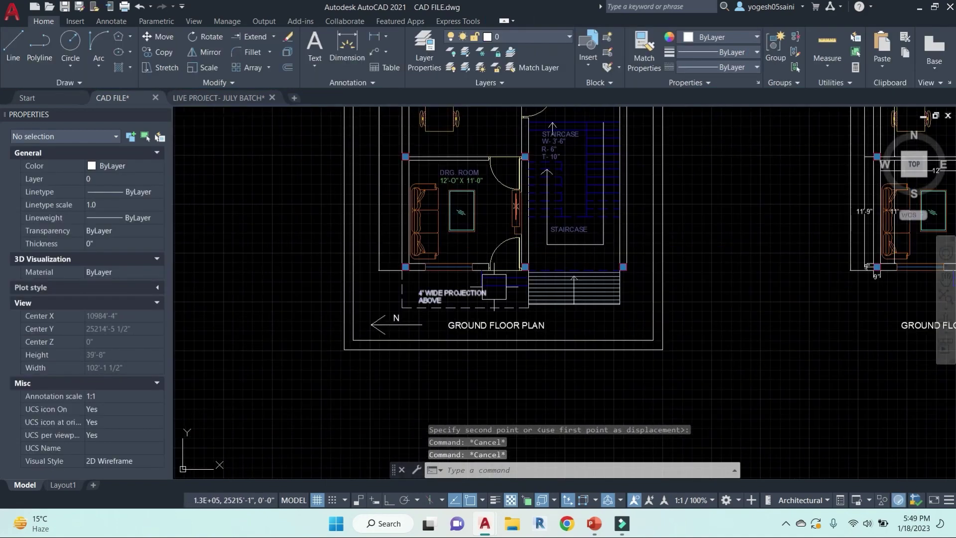
key("ctrl+s")
middle_click_drag(704, 298, 638, 349)
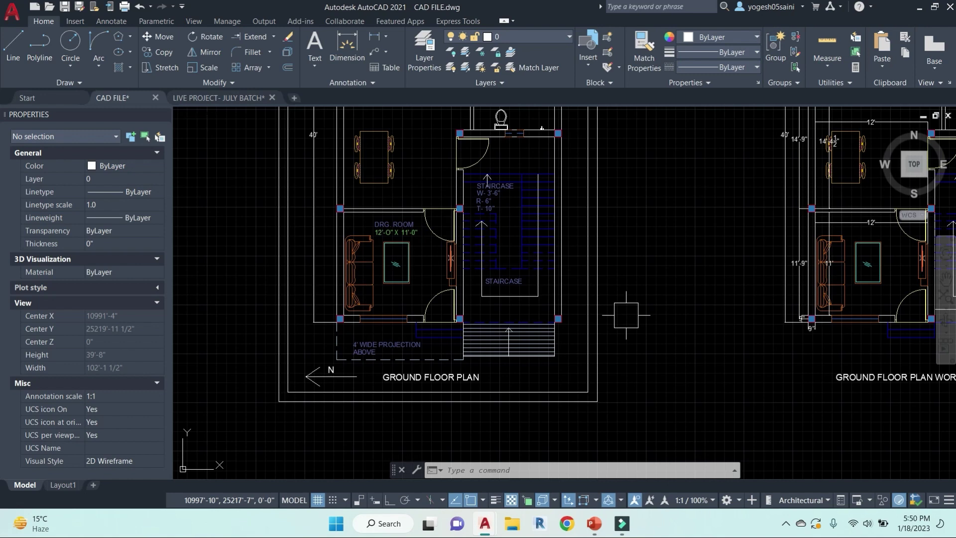
key("Escape")
key("Escape")
scroll(626, 315, "down", 10)
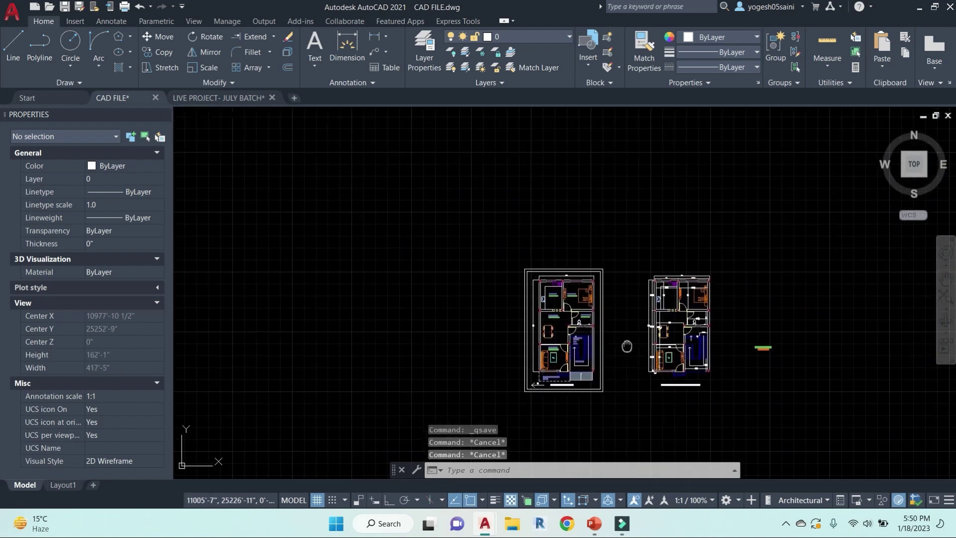
scroll(621, 340, "up", 2)
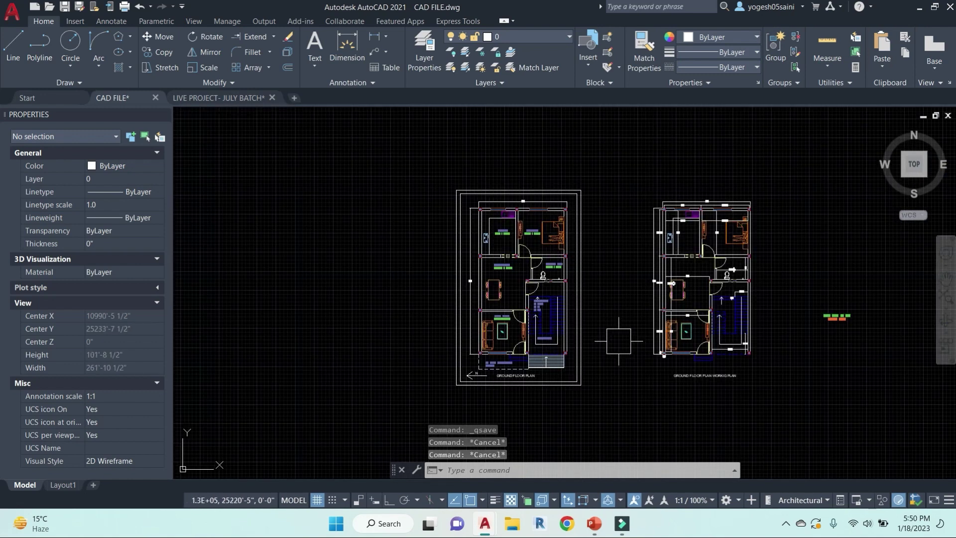
Step: Dismiss the Plot dialog and open the Page Setup Manager for the Model layout
key("ctrl+p")
key("Escape")
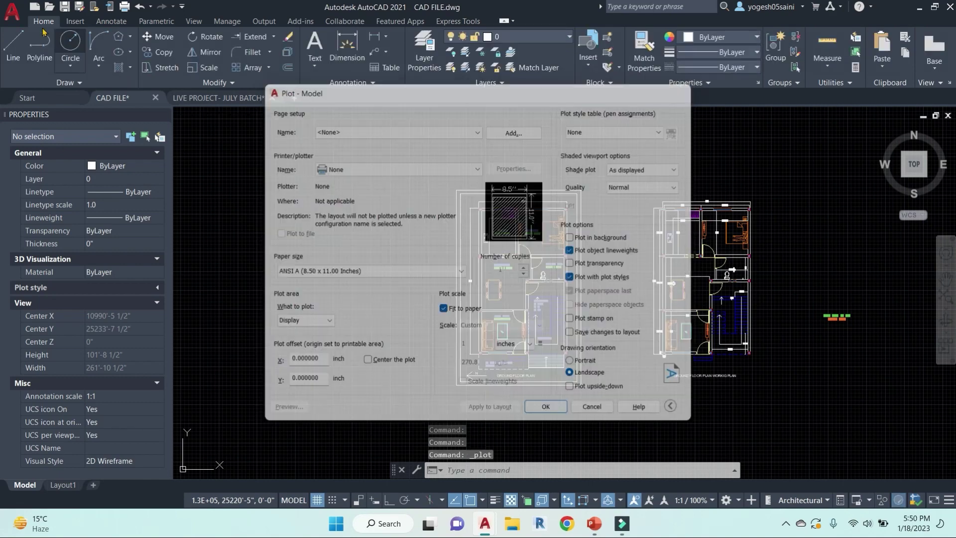
left_click(12, 11)
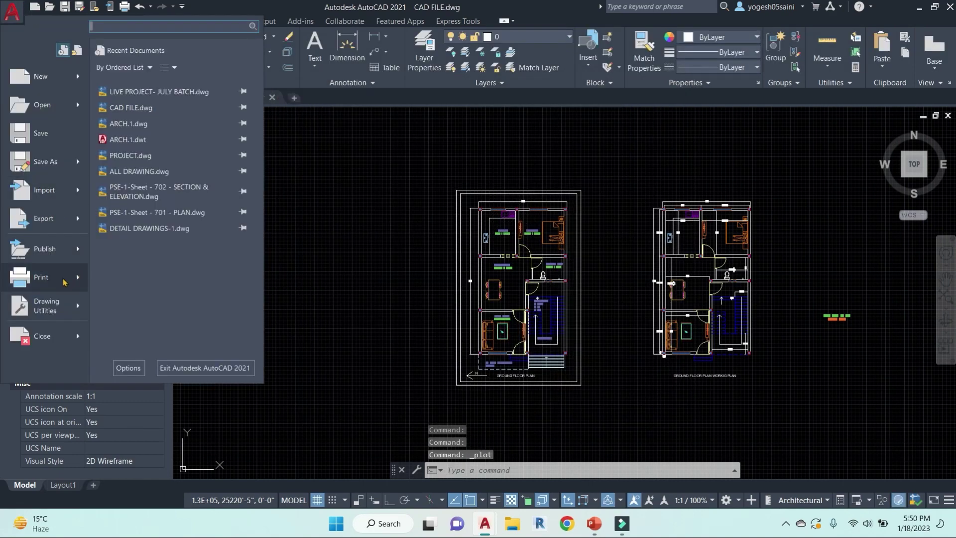
mouse_move(64, 282)
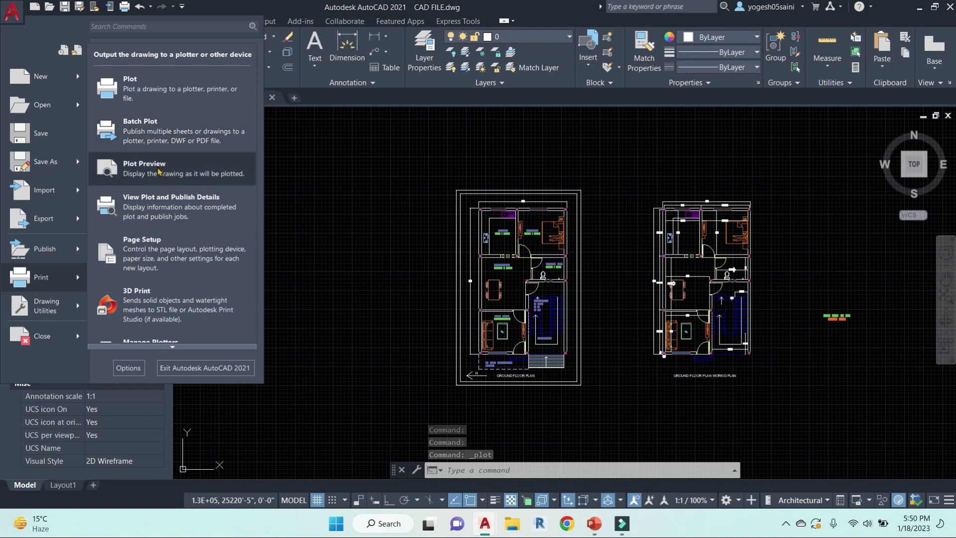
left_click(169, 247)
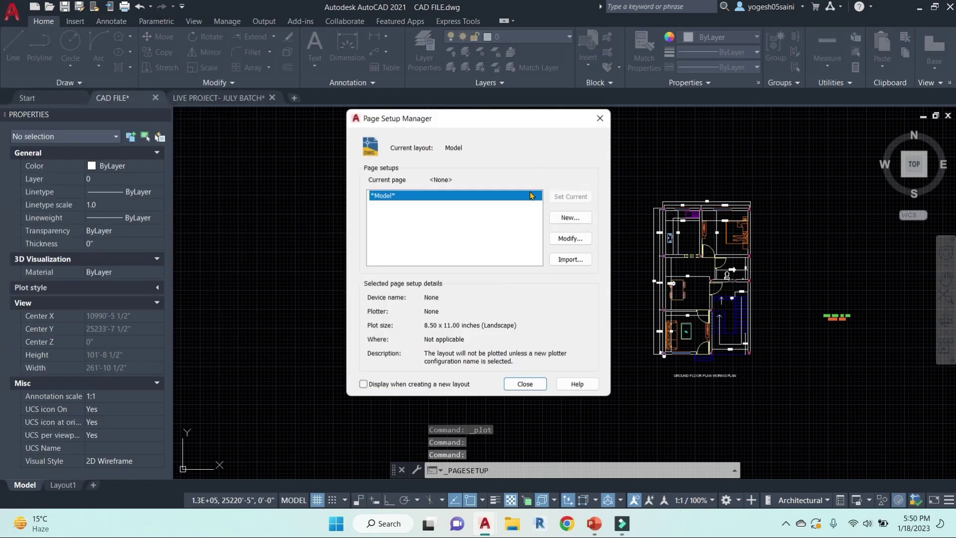
Step: Close the Page Setup Manager and start a plot of the Model layout with page setup <None> and the DWG To PDF.pc3 plotter
left_click(599, 119)
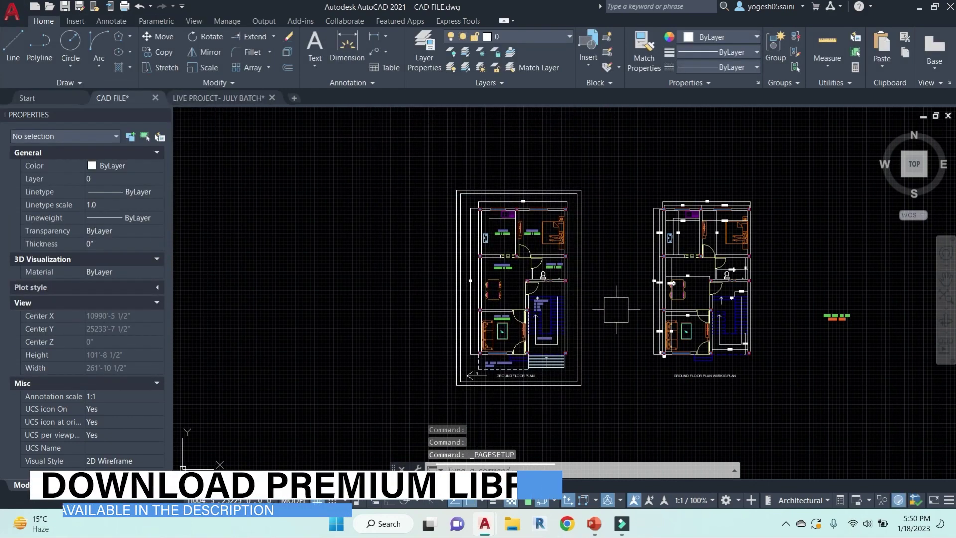
key("ctrl+p")
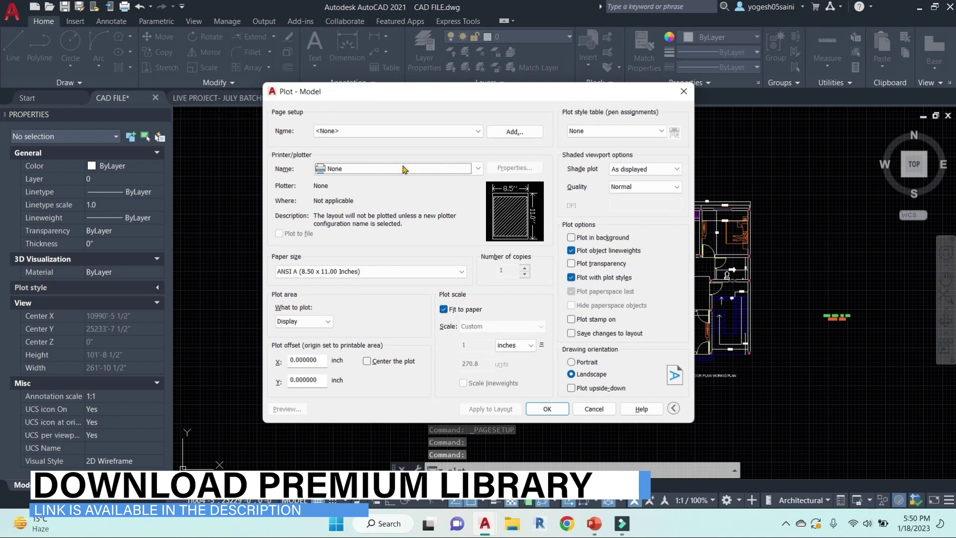
left_click(470, 131)
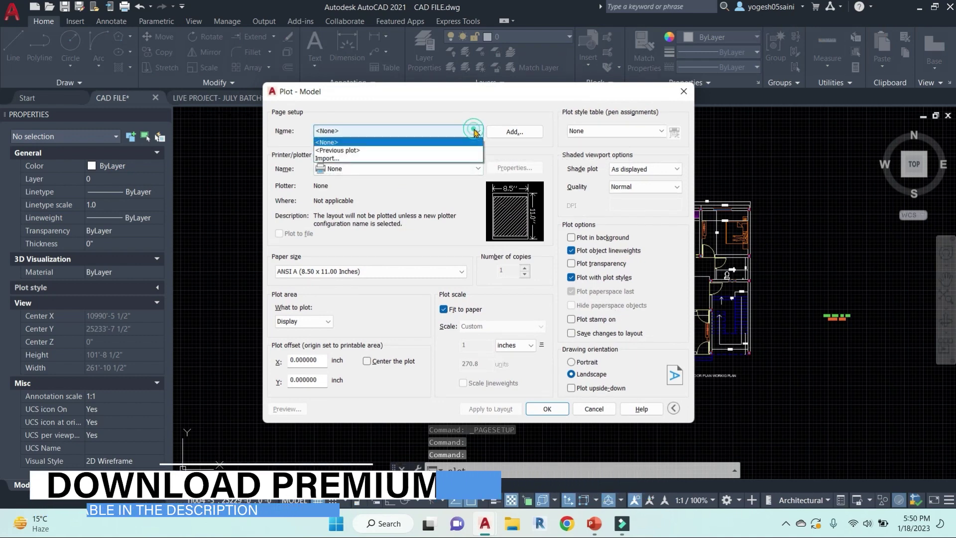
left_click(404, 143)
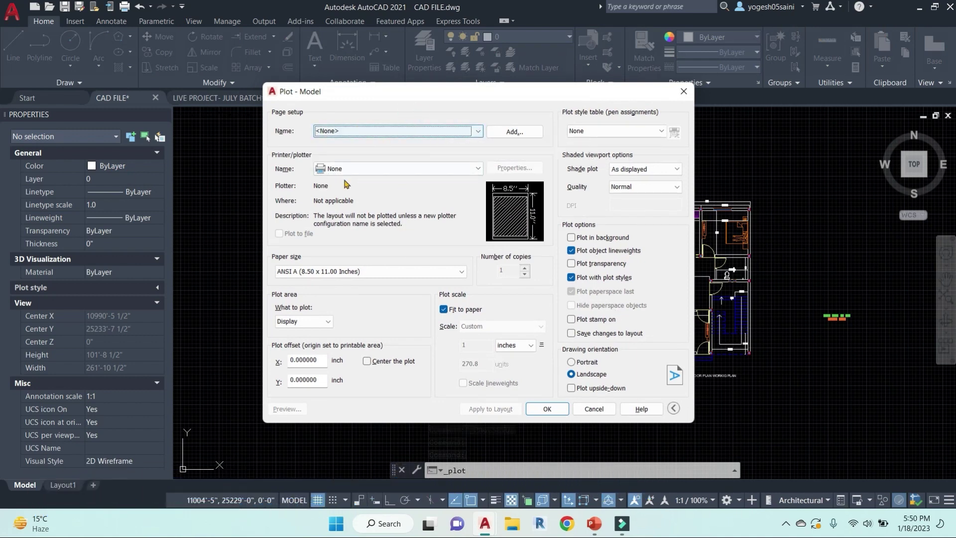
left_click(461, 169)
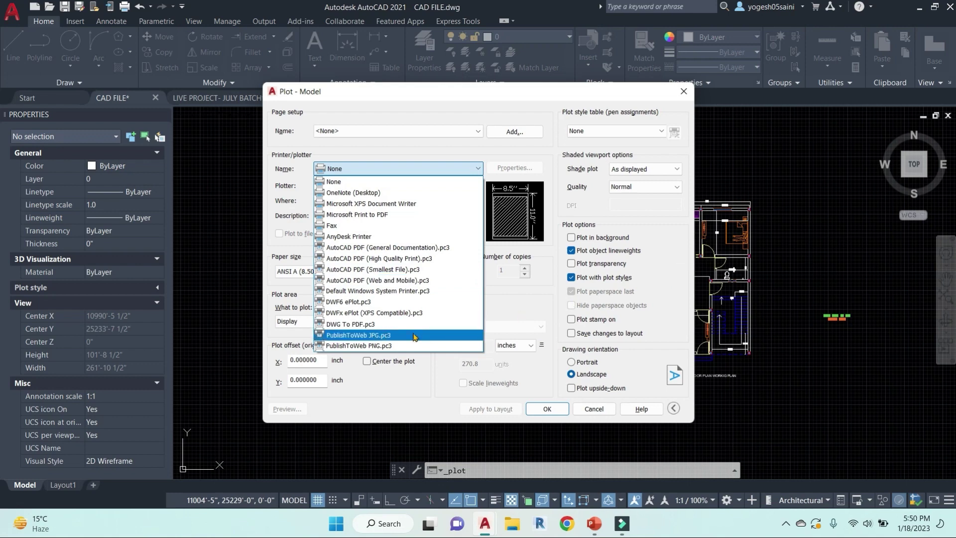
left_click(351, 324)
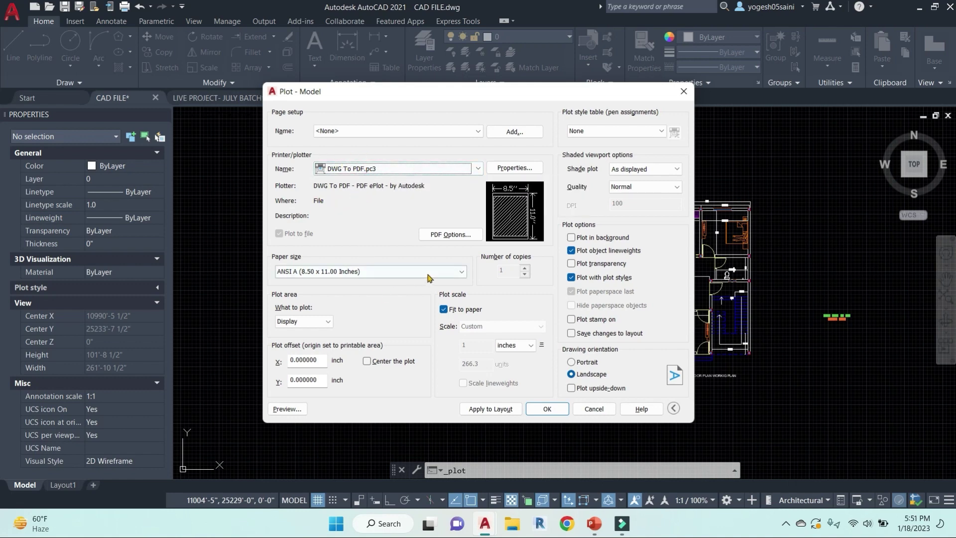
Step: Set the plot's paper size to ISO A3 (420.00 x 297.00 MM)
left_click(453, 273)
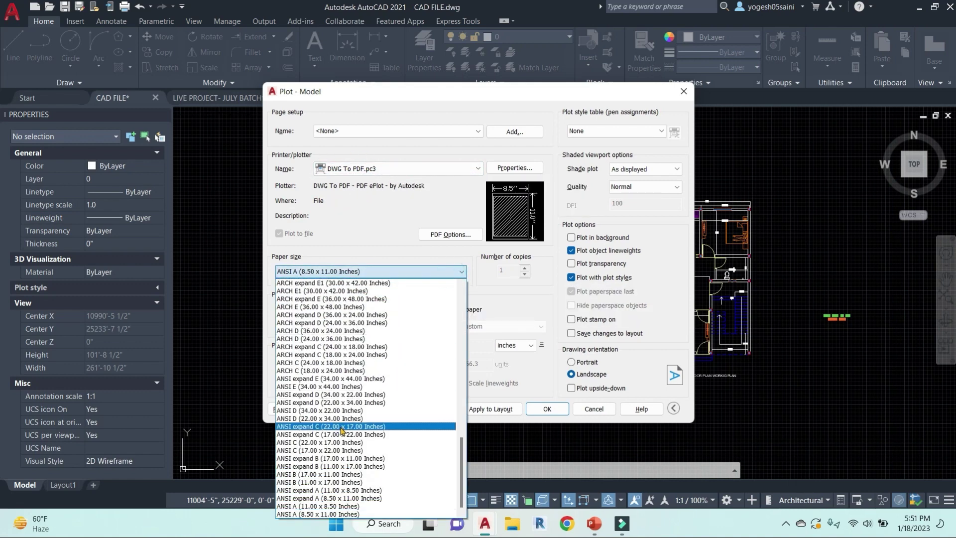
scroll(373, 438, "up", 3)
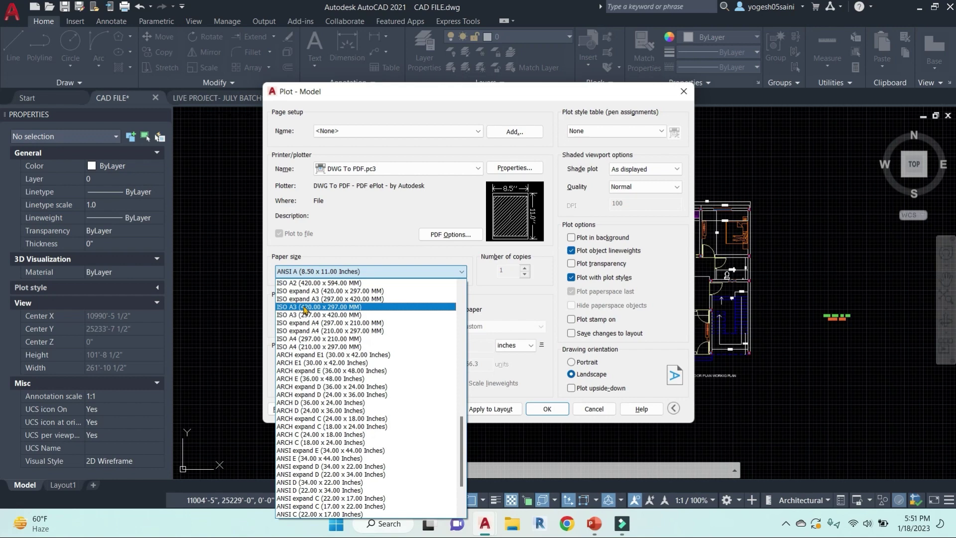
left_click(304, 307)
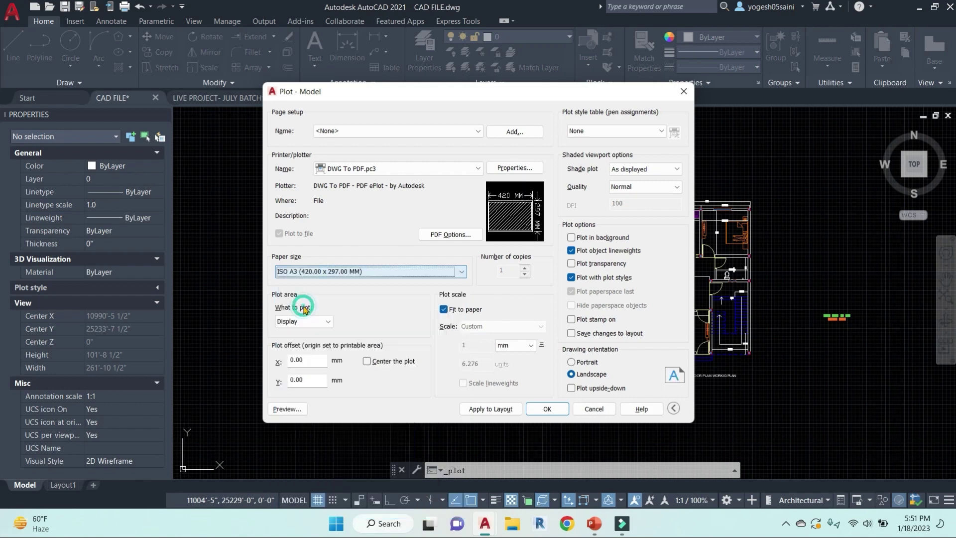
Step: Set the plot area to Window and define it by the opposite corners of the ground floor plan's outer border
left_click(329, 321)
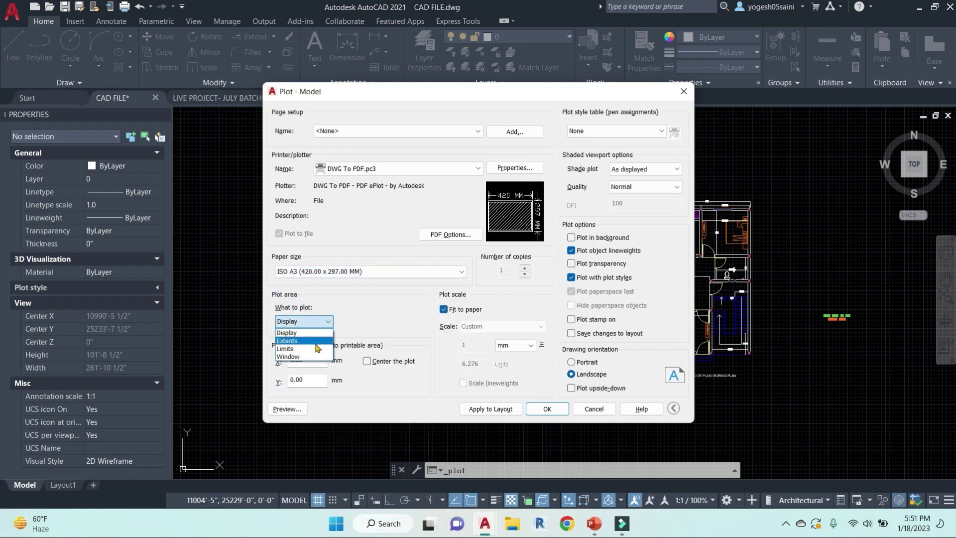
left_click(288, 356)
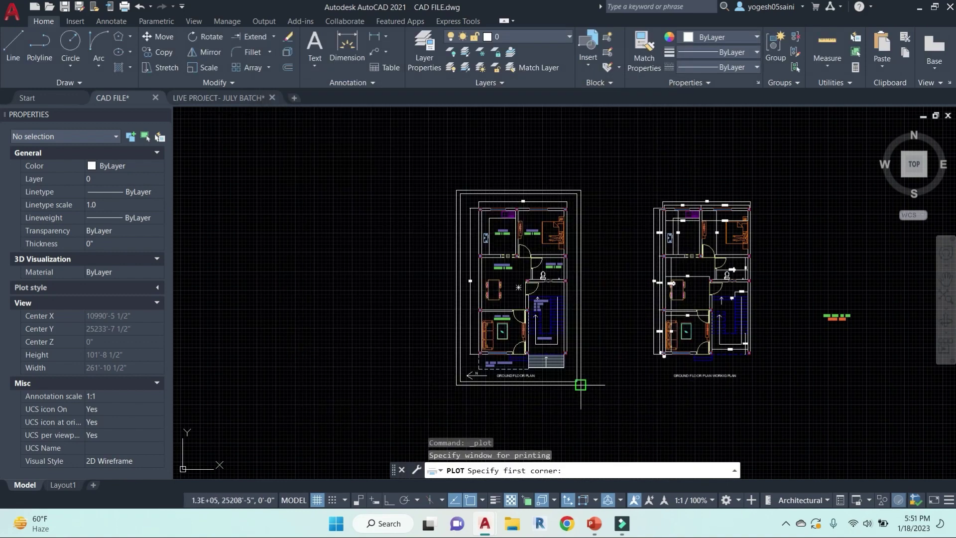
left_click(581, 386)
left_click(457, 191)
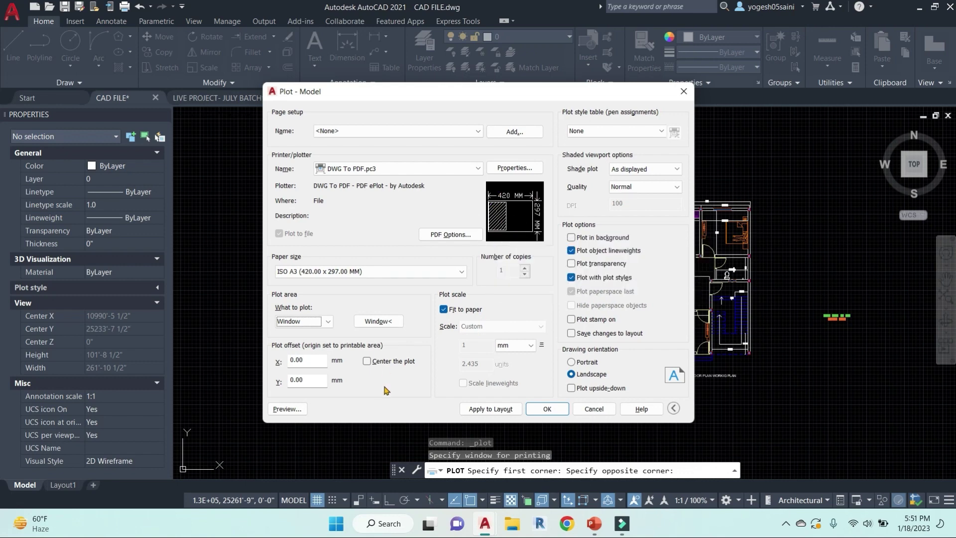
Step: Center the plot on the sheet and set the drawing orientation to Portrait
left_click(367, 362)
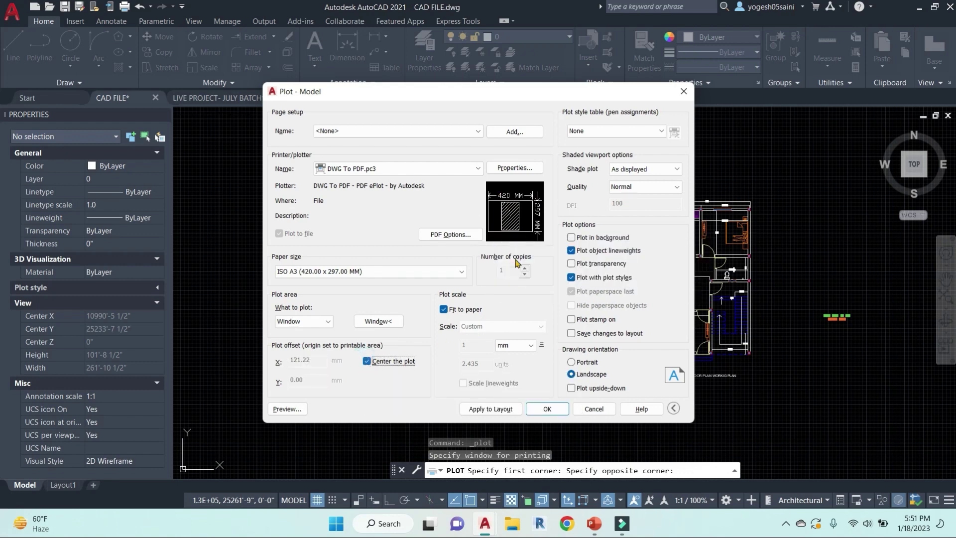
left_click(572, 363)
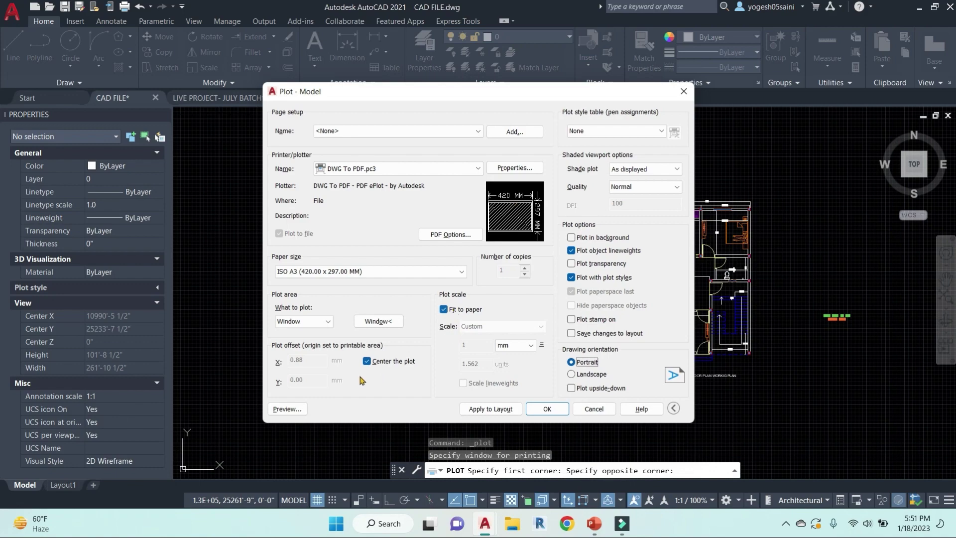
Step: Preview the portrait plot, examine the room labels, dimensions and border on the sheet, and return to the plot settings
left_click(287, 408)
scroll(507, 316, "up", 4)
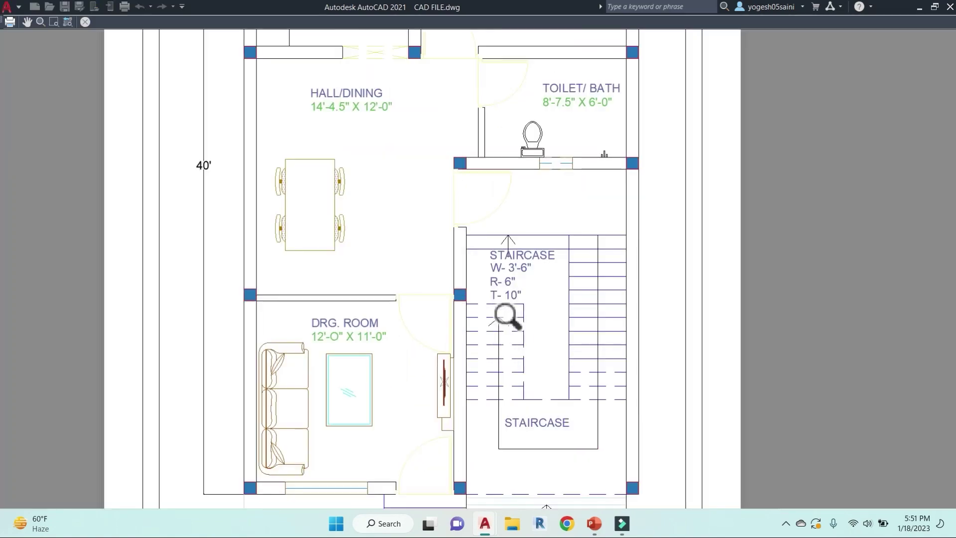
scroll(515, 323, "down", 2)
scroll(563, 276, "down", 2)
scroll(548, 109, "up", 4)
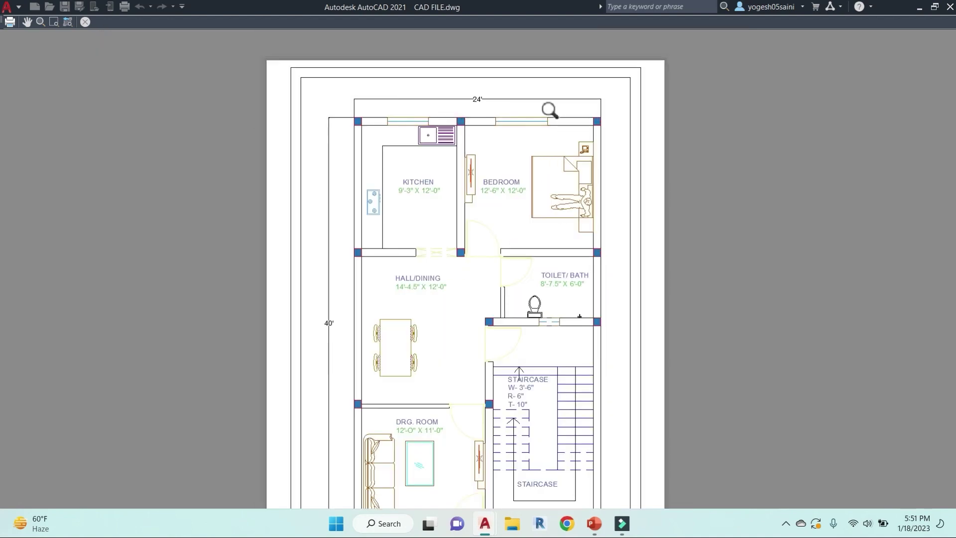
scroll(319, 163, "down", 2)
scroll(319, 226, "down", 3)
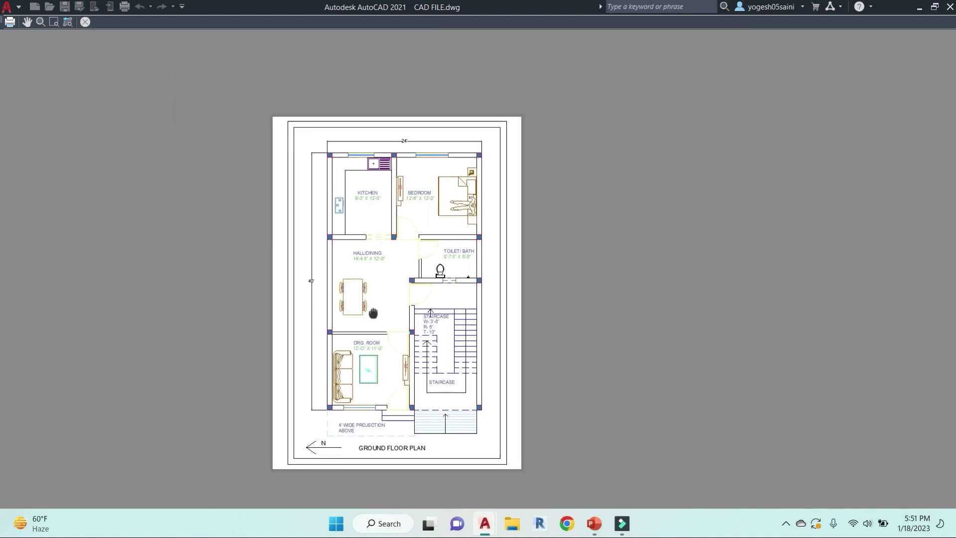
middle_click_drag(378, 317, 416, 296)
key("Escape")
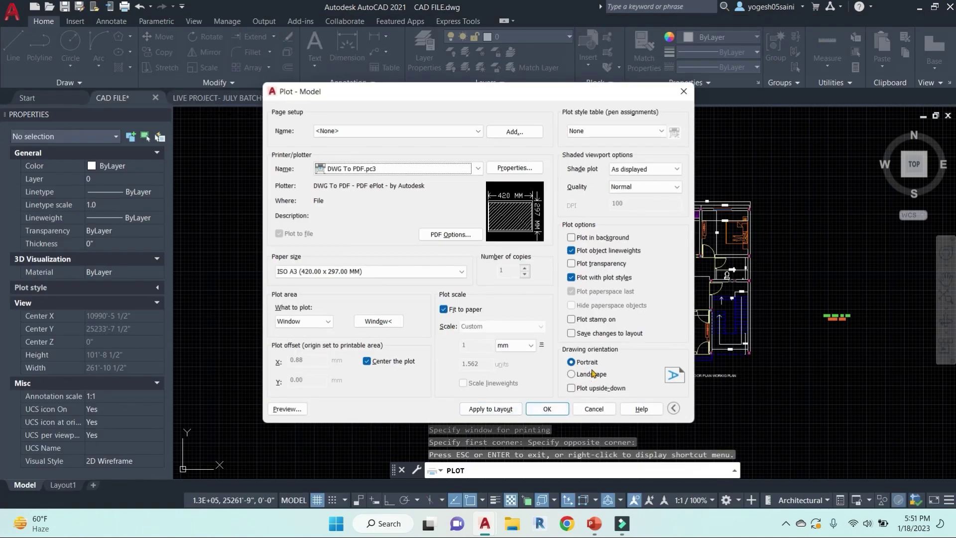
Step: Try the plot preview in Landscape orientation and return the drawing orientation to Portrait
left_click(571, 373)
left_click(287, 408)
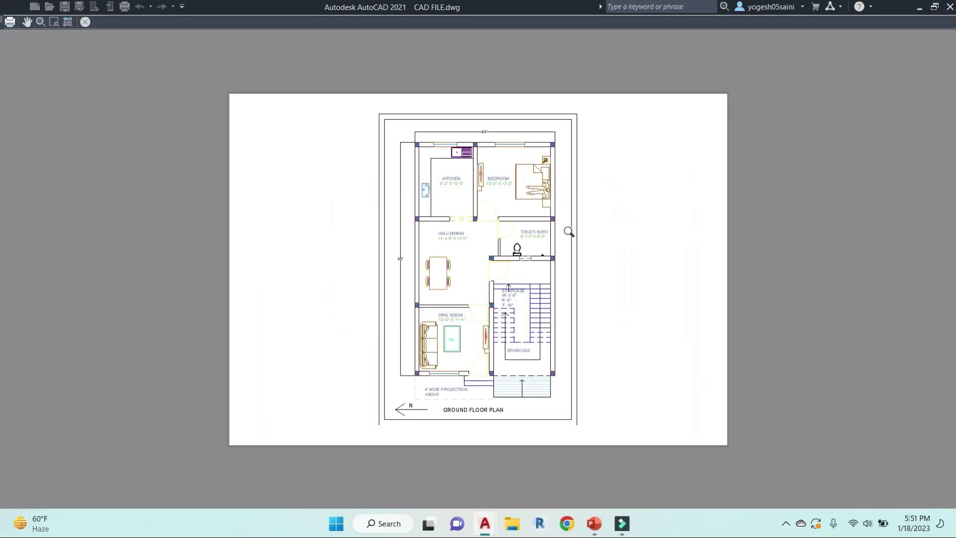
key("Escape")
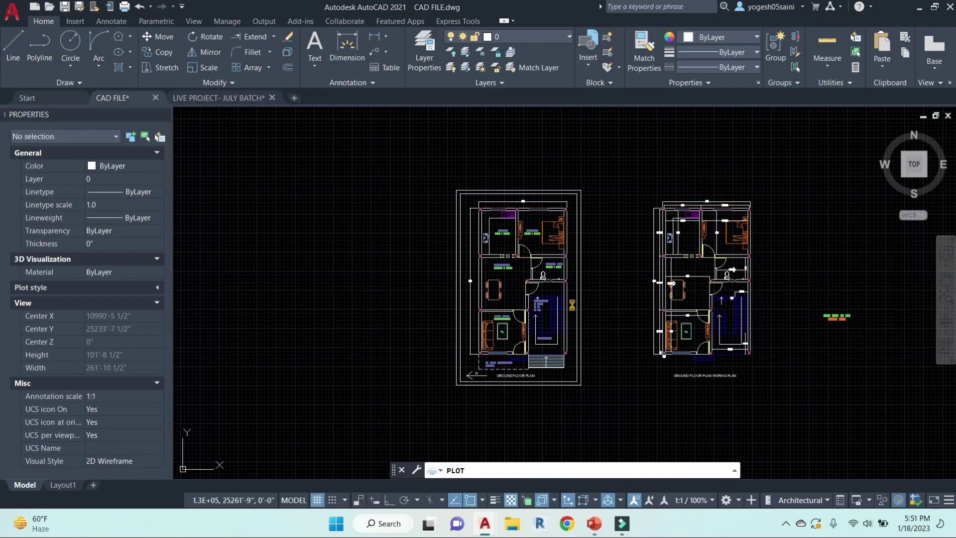
left_click(572, 362)
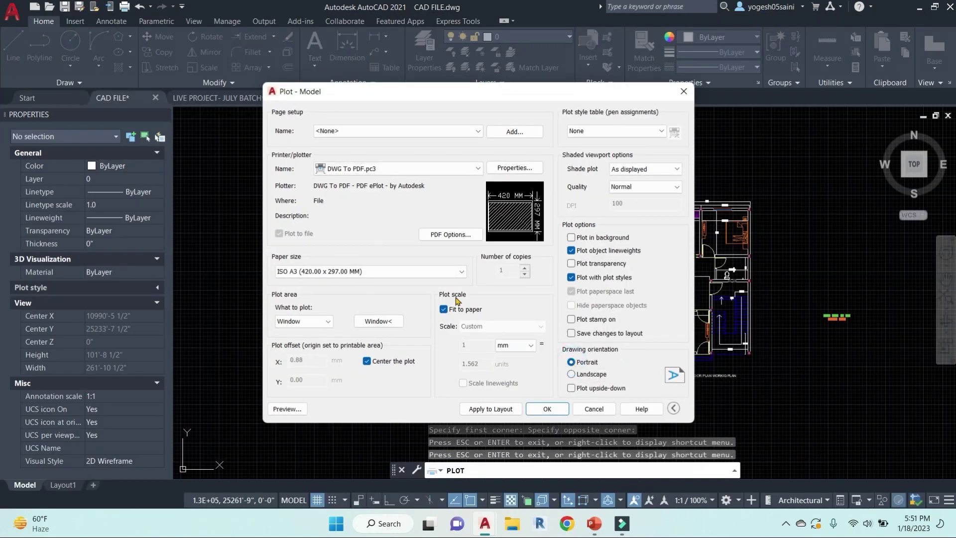
left_click(444, 309)
left_click(367, 361)
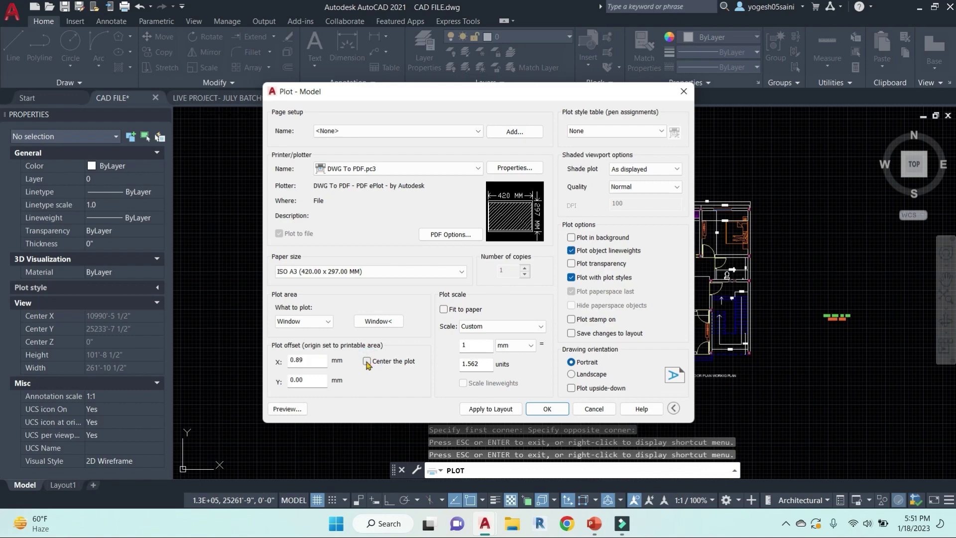
left_click(367, 362)
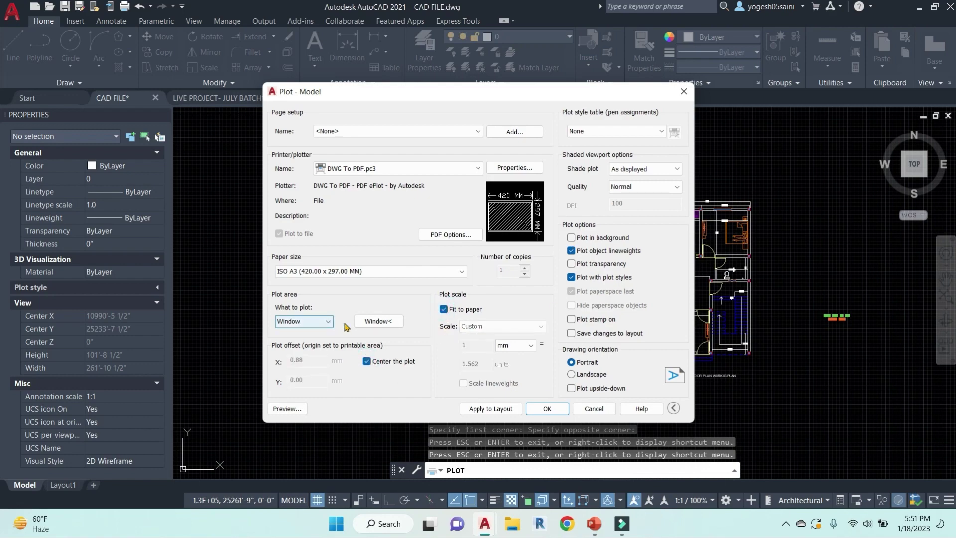
Step: Redefine the plot window with corners slightly outside the ground floor plan's outer border to leave a margin
left_click(379, 321)
scroll(579, 387, "up", 5)
left_click(580, 390)
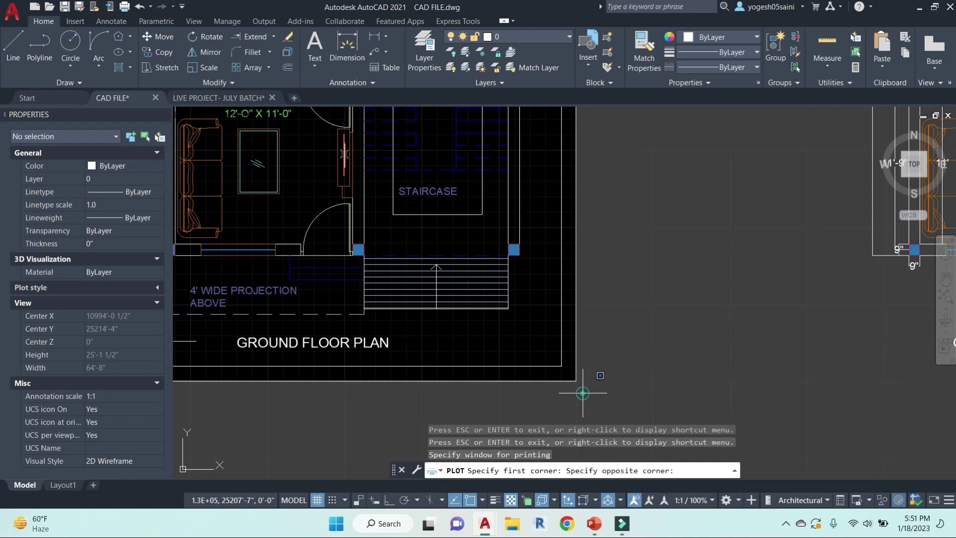
scroll(580, 390, "down", 5)
scroll(398, 209, "up", 3)
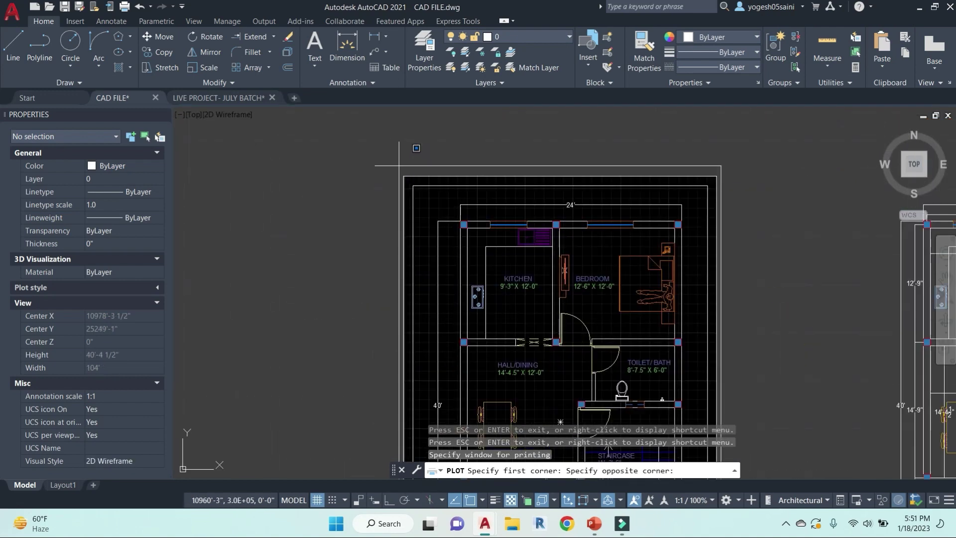
left_click(394, 166)
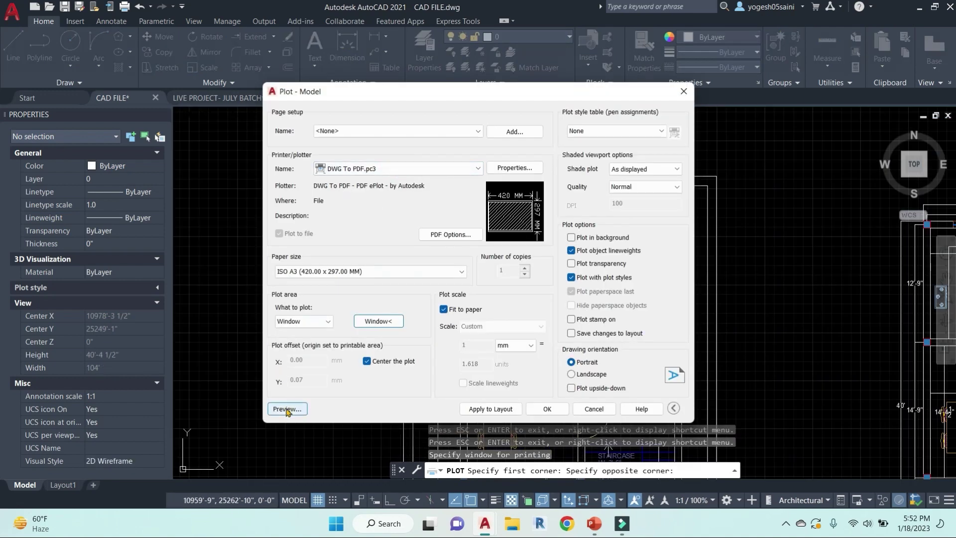
Step: Preview the plot with the enlarged window and plot it directly from the preview
left_click(286, 463)
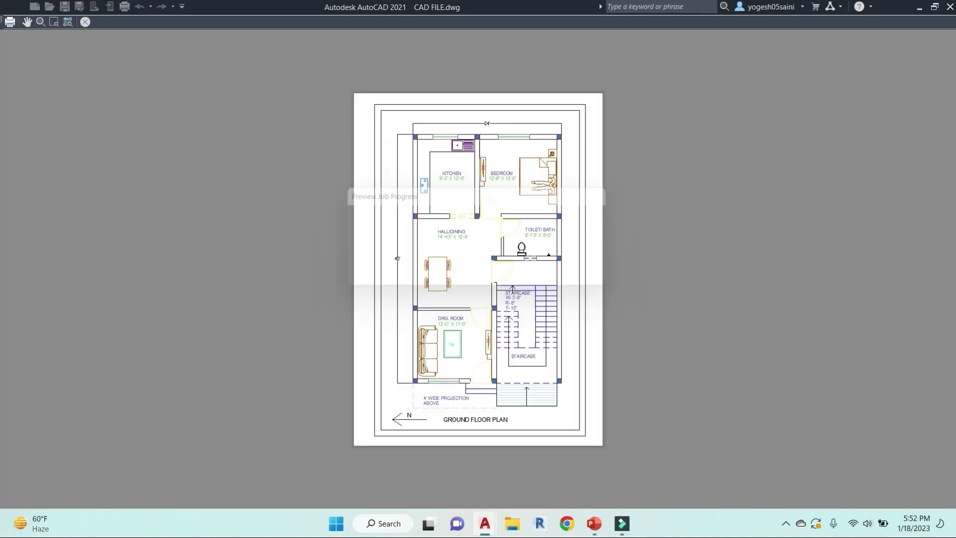
right_click(459, 244)
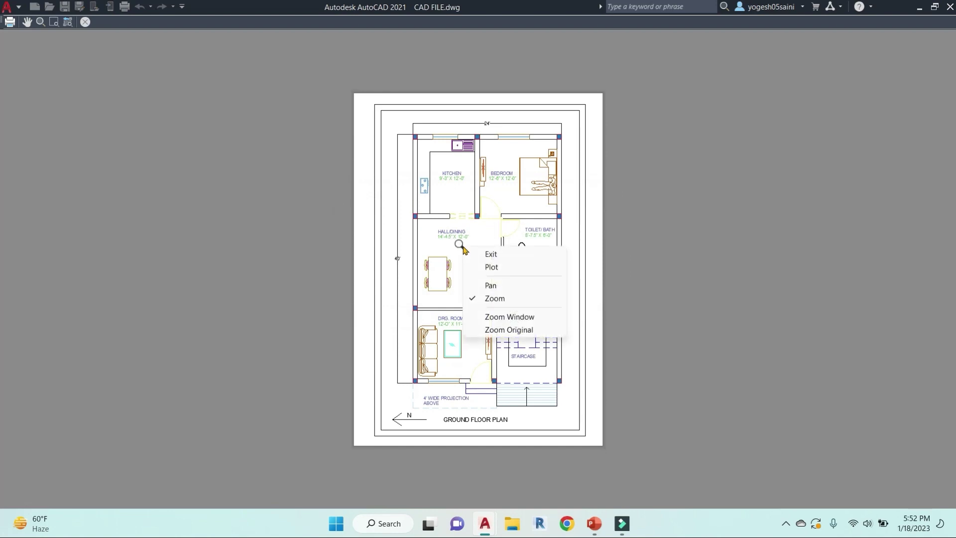
left_click(505, 267)
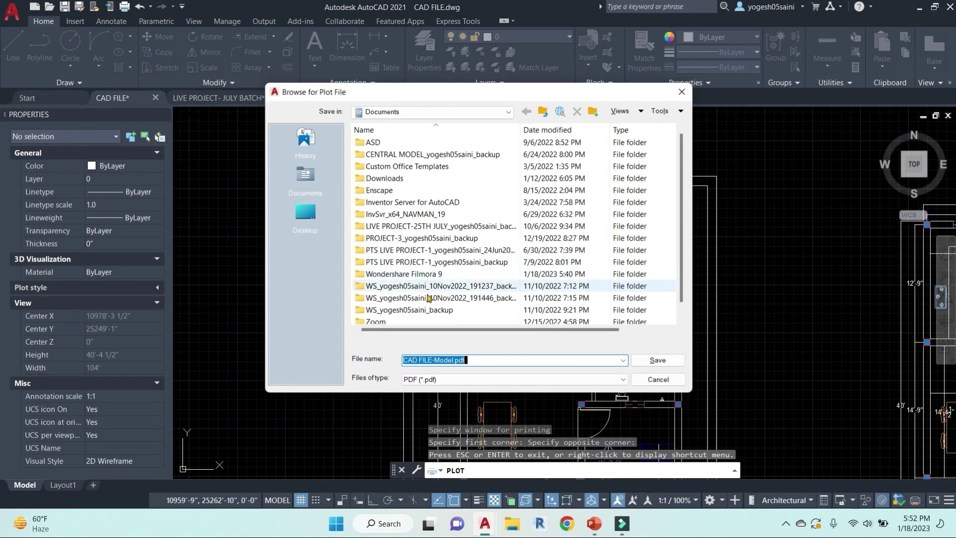
Step: Save the plotted PDF to the Desktop under the file name GROUND FLOOR -1
left_click(306, 214)
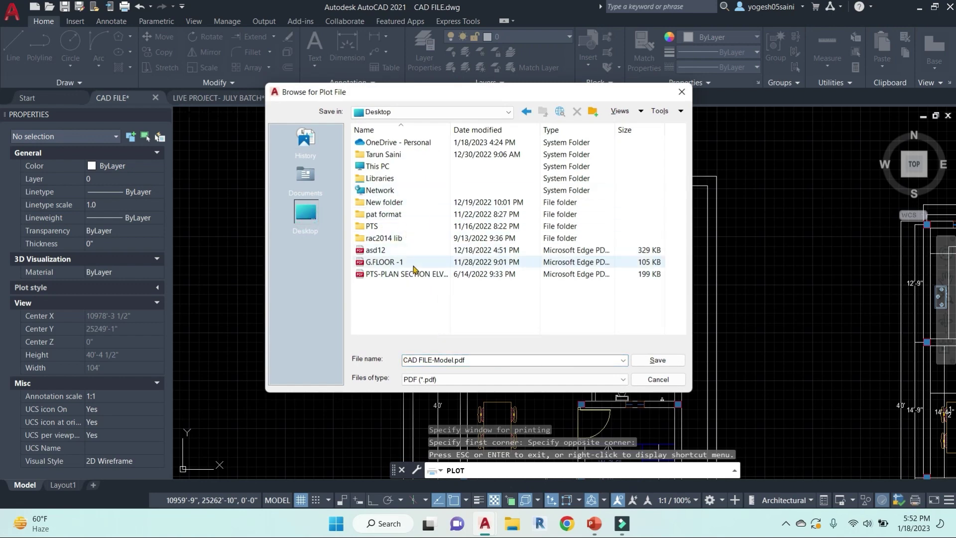
left_click(476, 358)
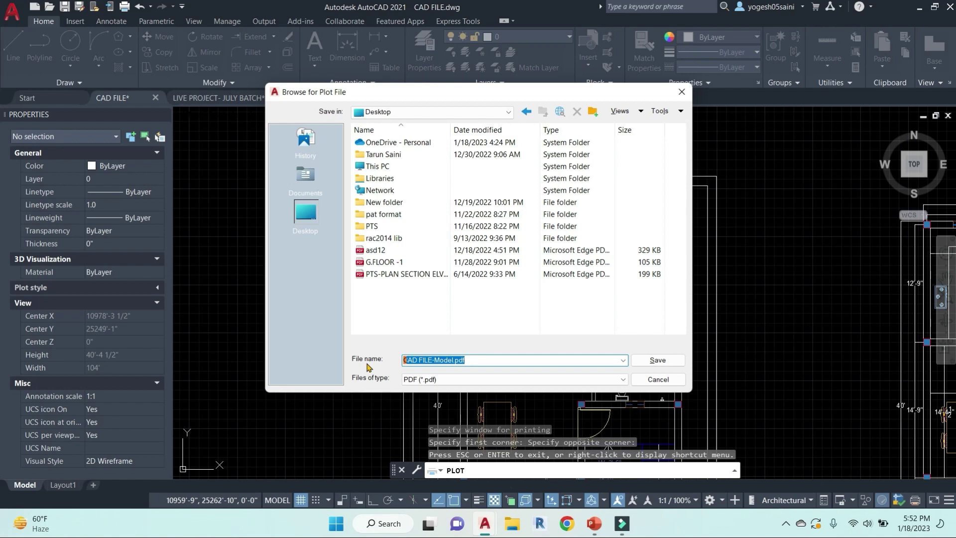
type("GROUND FLOOR -1")
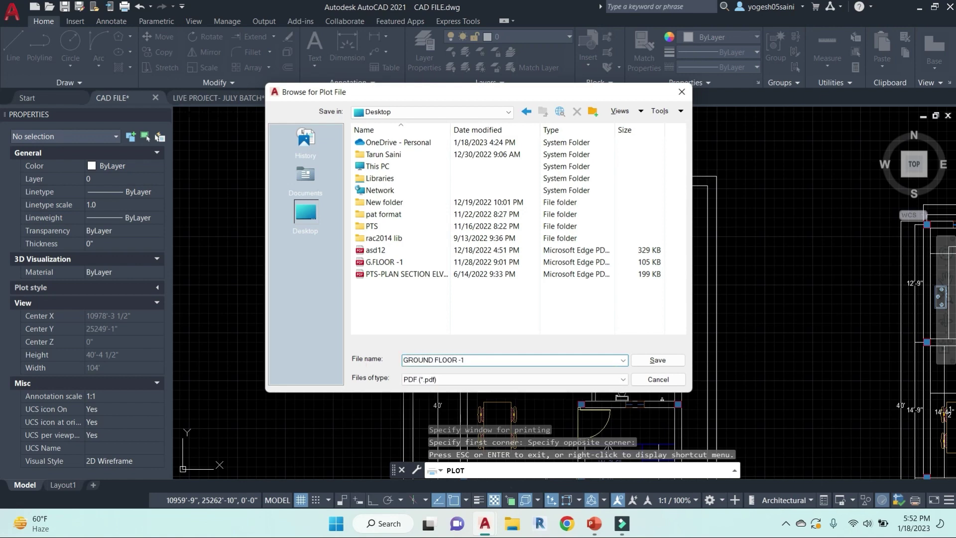
left_click(658, 359)
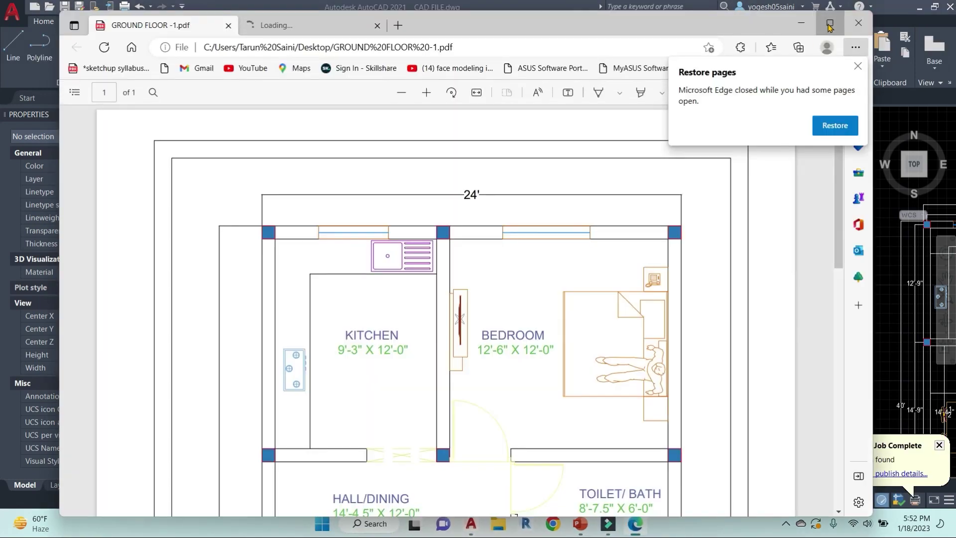
Step: Maximize the window showing GROUND FLOOR -1.pdf and review the plotted plan from the kitchen to the front entrance
left_click(830, 25)
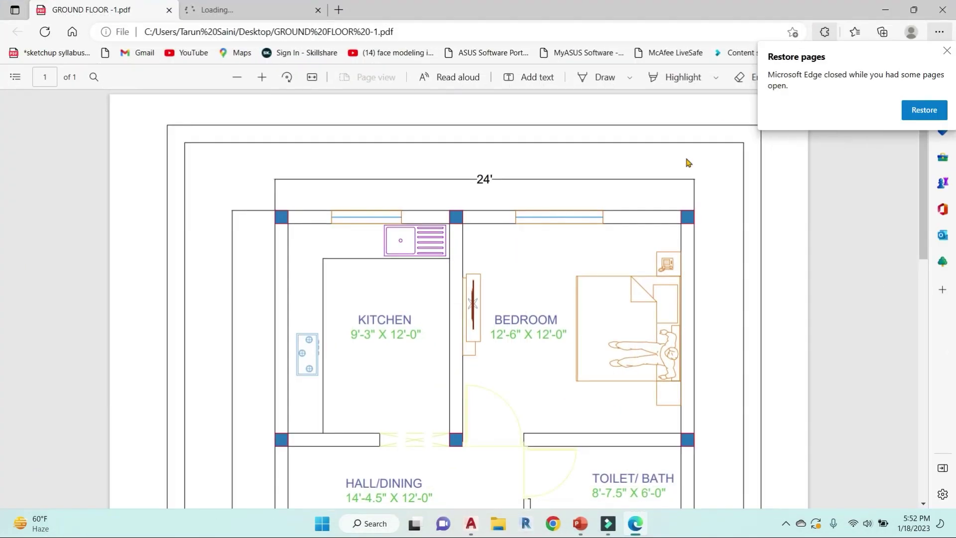
scroll(598, 249, "down", 5)
scroll(600, 255, "down", 2)
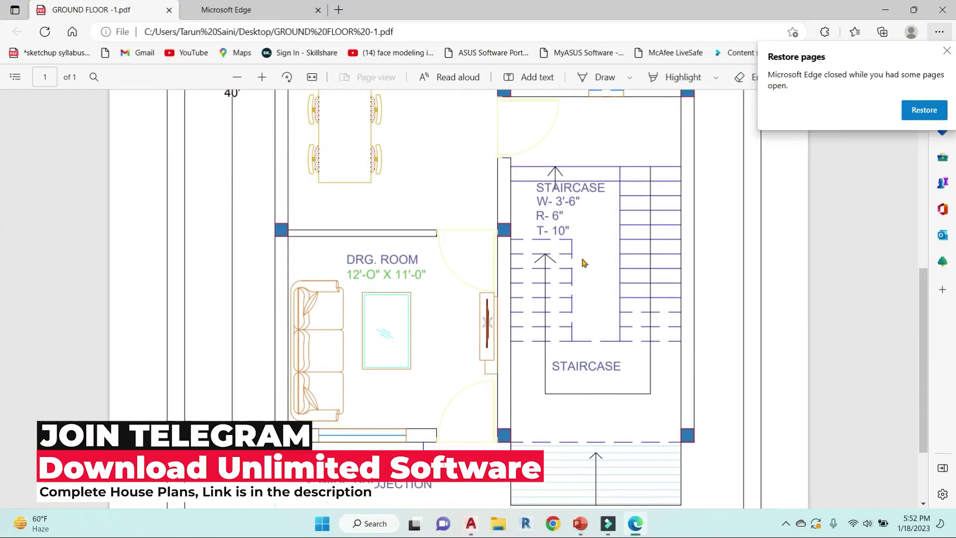
Step: Review the whole plotted plan in GROUND FLOOR -1.pdf, from the outer border and kitchen down to the plan title
scroll(584, 264, "down", 5, "ctrl")
scroll(534, 387, "up", 3)
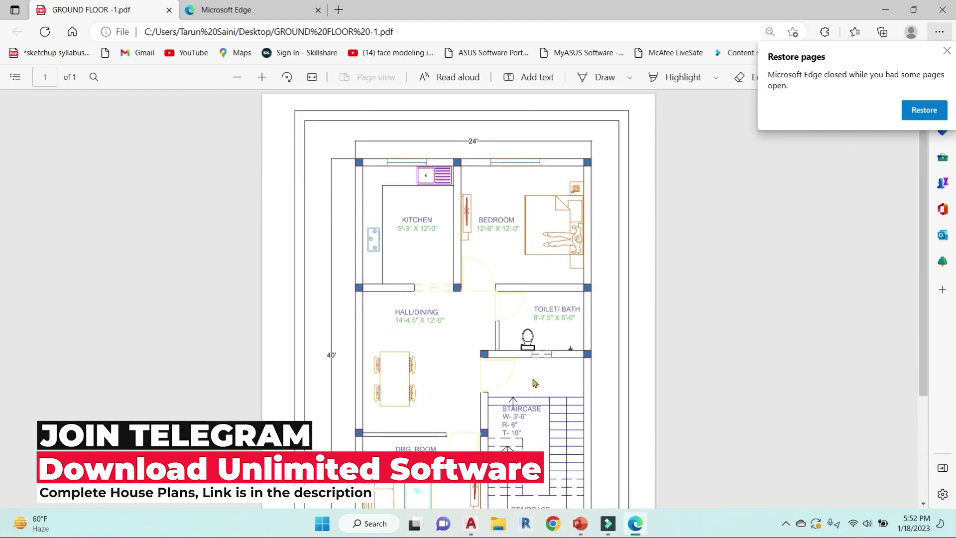
scroll(329, 365, "down", 1)
scroll(330, 369, "down", 2)
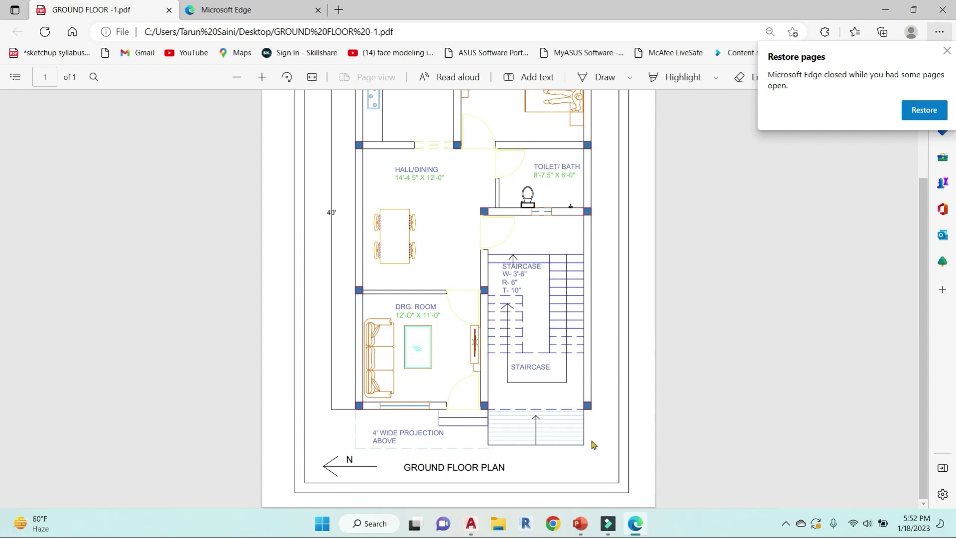
scroll(590, 255, "up", 5)
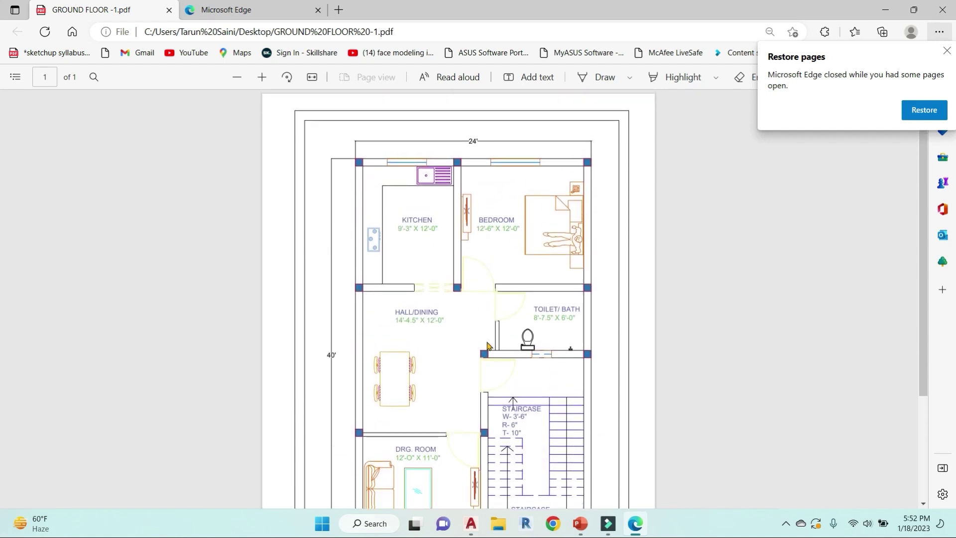
scroll(493, 344, "down", 5)
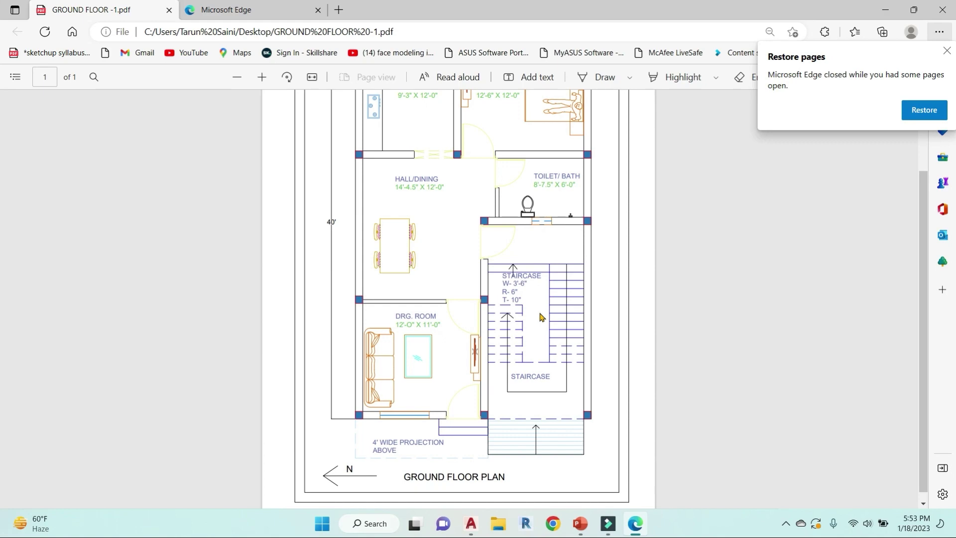
Step: Switch back to the CAD FILE.dwg drawing in AutoCAD
mouse_move(476, 528)
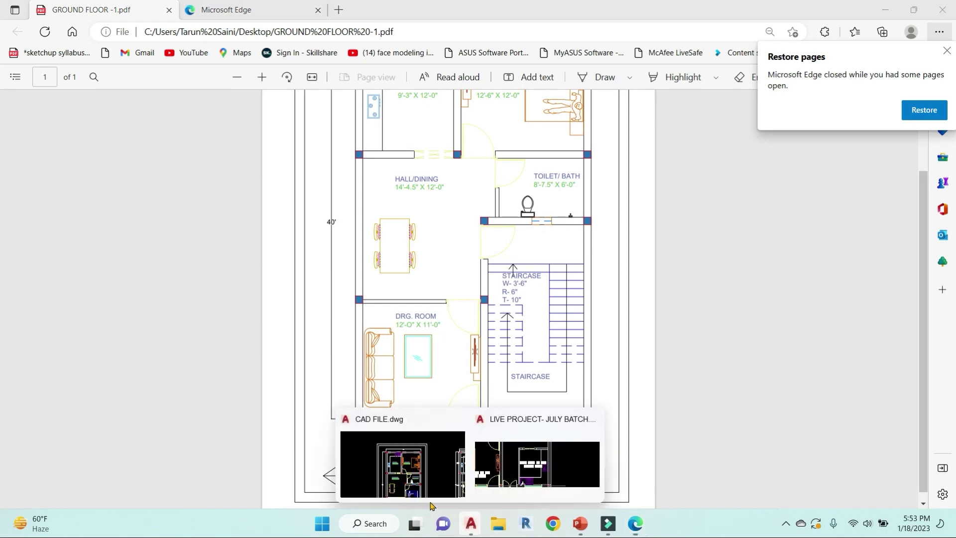
left_click(431, 495)
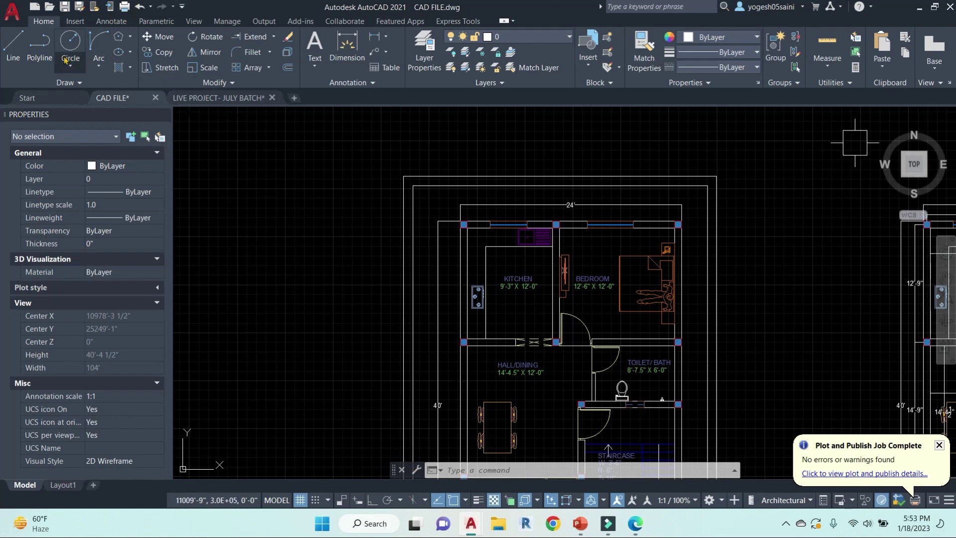
left_click(75, 20)
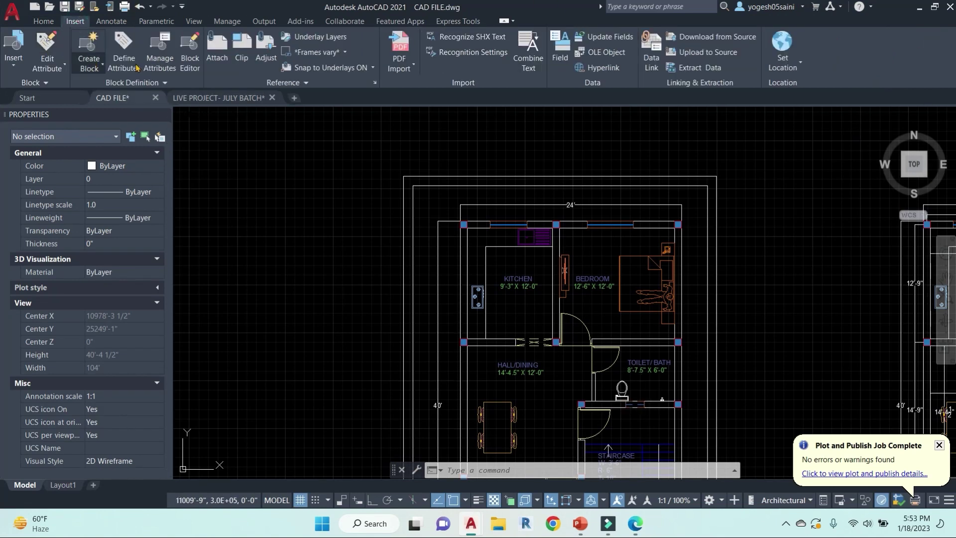
left_click(111, 20)
left_click(165, 21)
left_click(194, 21)
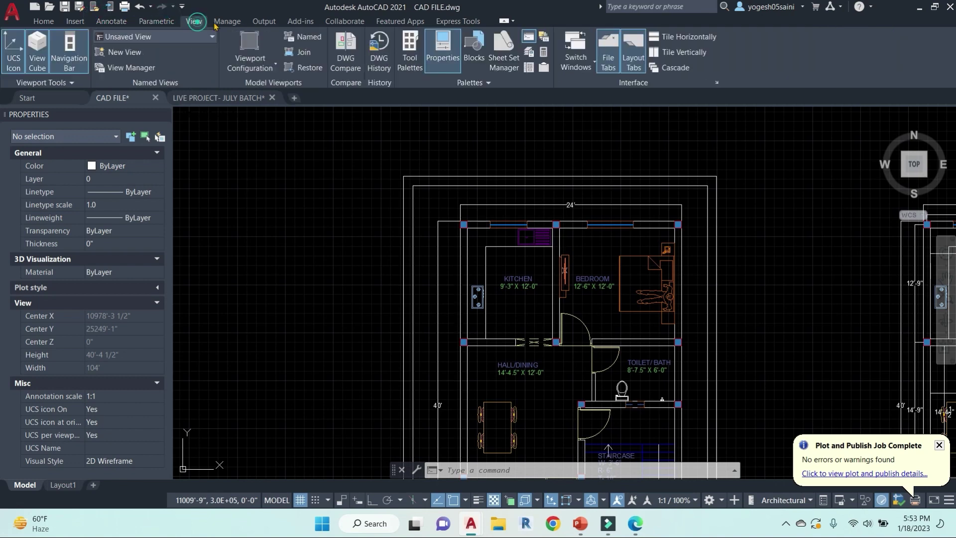
left_click(227, 21)
left_click(264, 21)
left_click(300, 21)
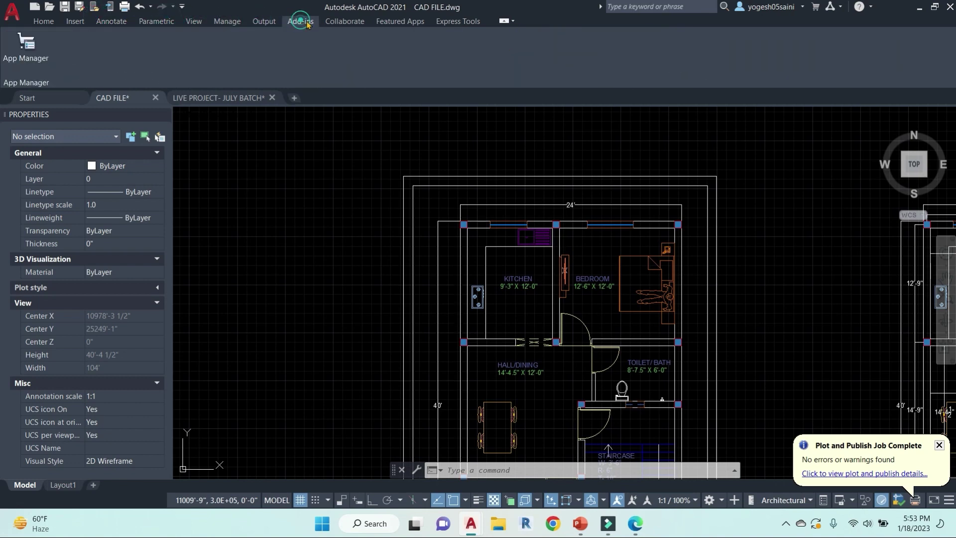
left_click(355, 22)
left_click(400, 21)
left_click(458, 21)
left_click(44, 21)
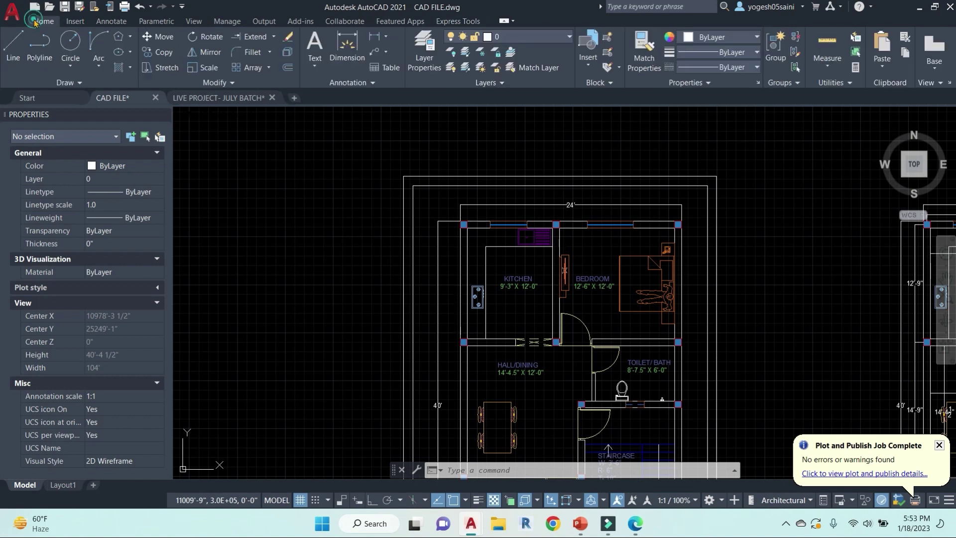
scroll(548, 240, "down", 4)
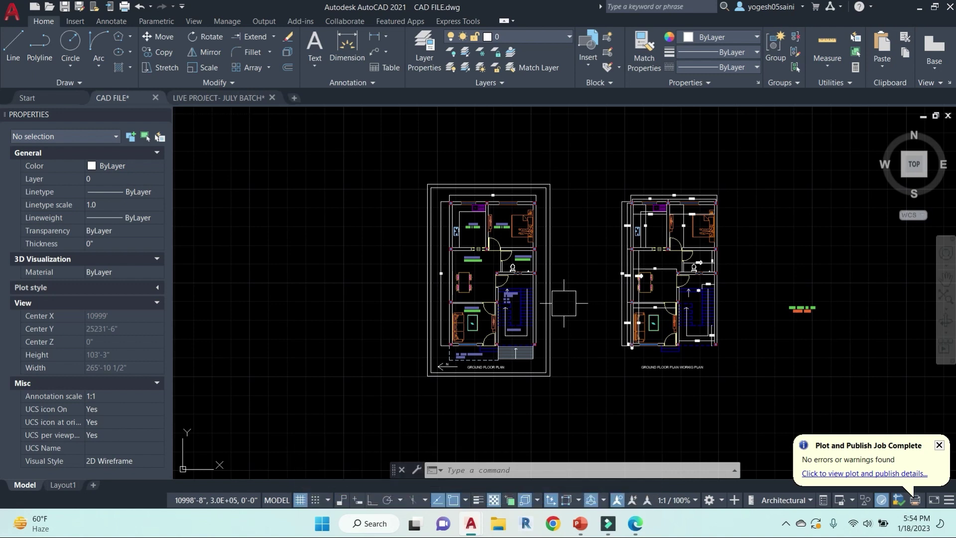
Step: Switch to the AutoCAD BASIC PPT presentation in PowerPoint and show the three-part course outline slide full screen
left_click(580, 523)
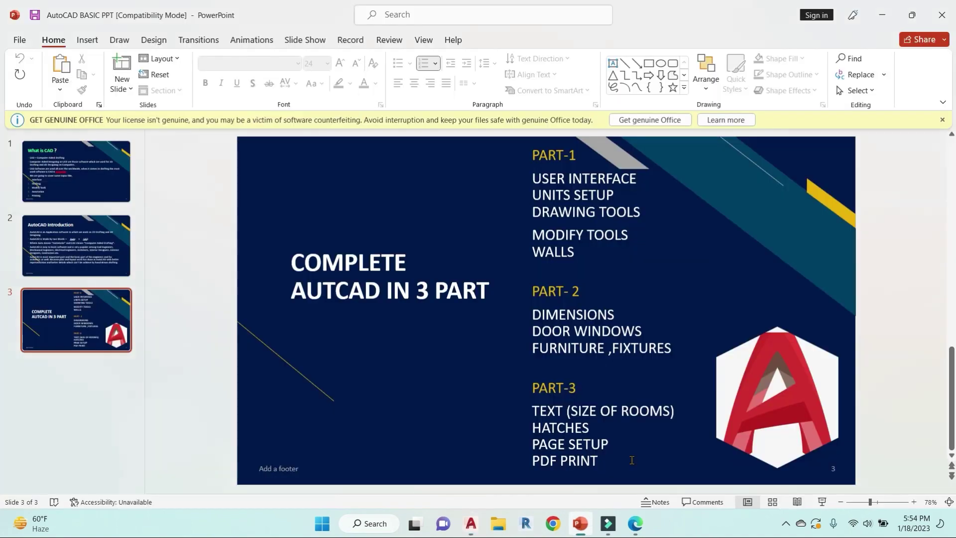
left_click(822, 502)
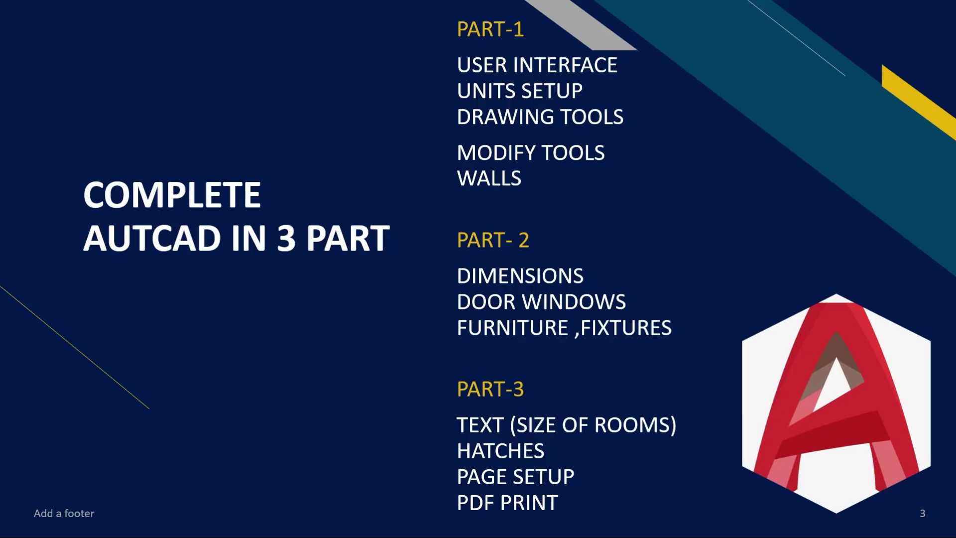